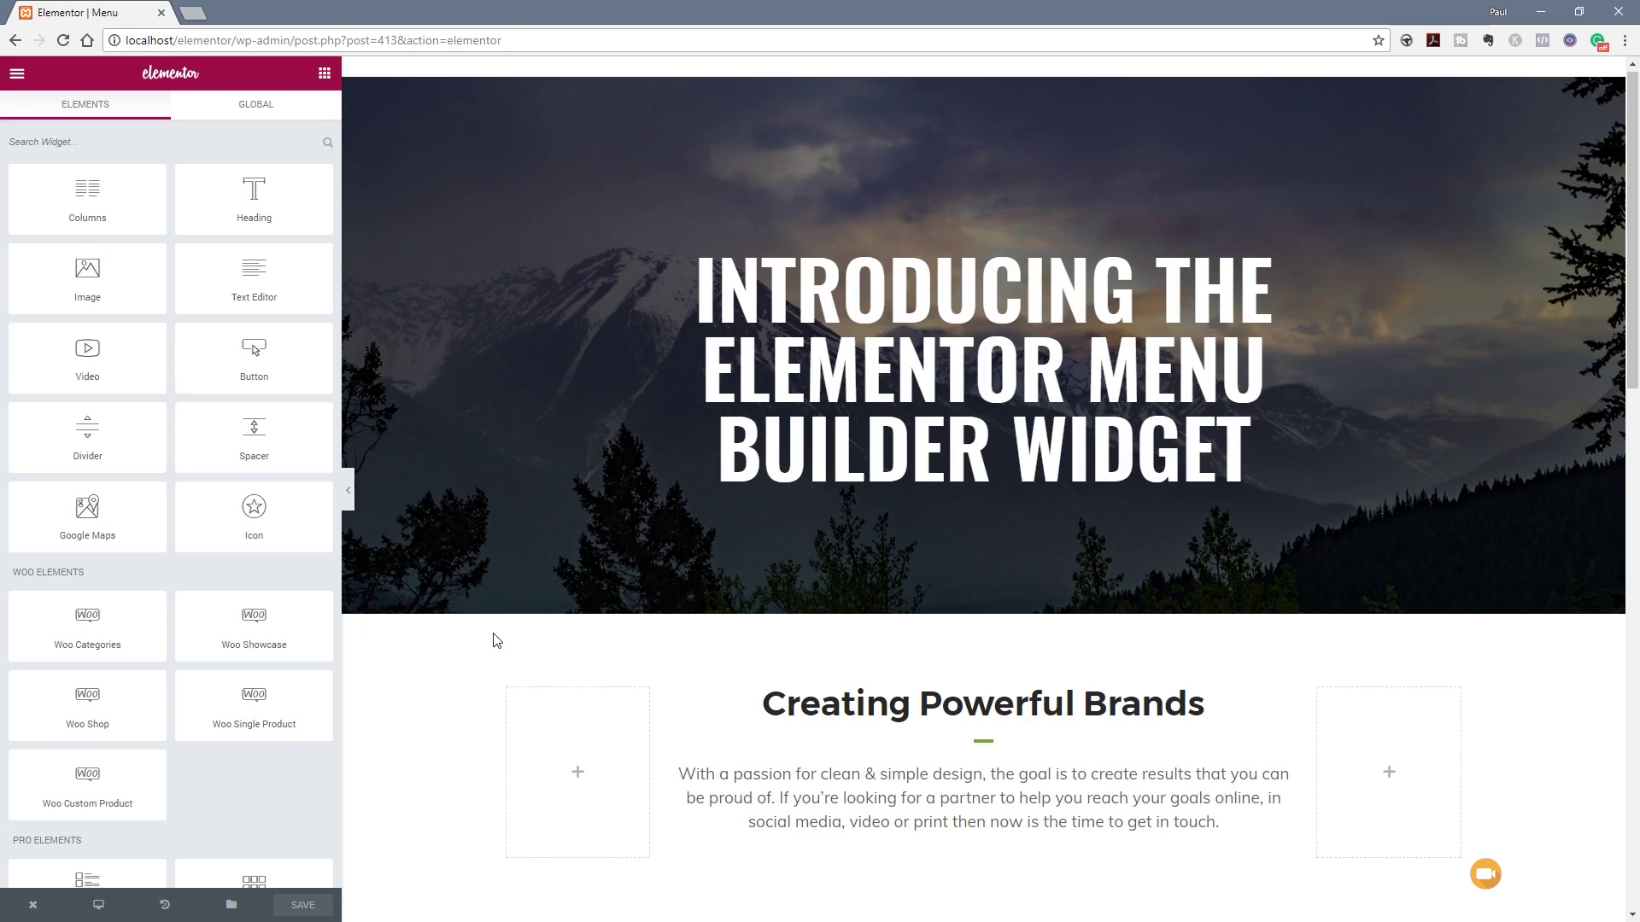
Add a new one-column section above the hero banner.
mouse_move(844, 203)
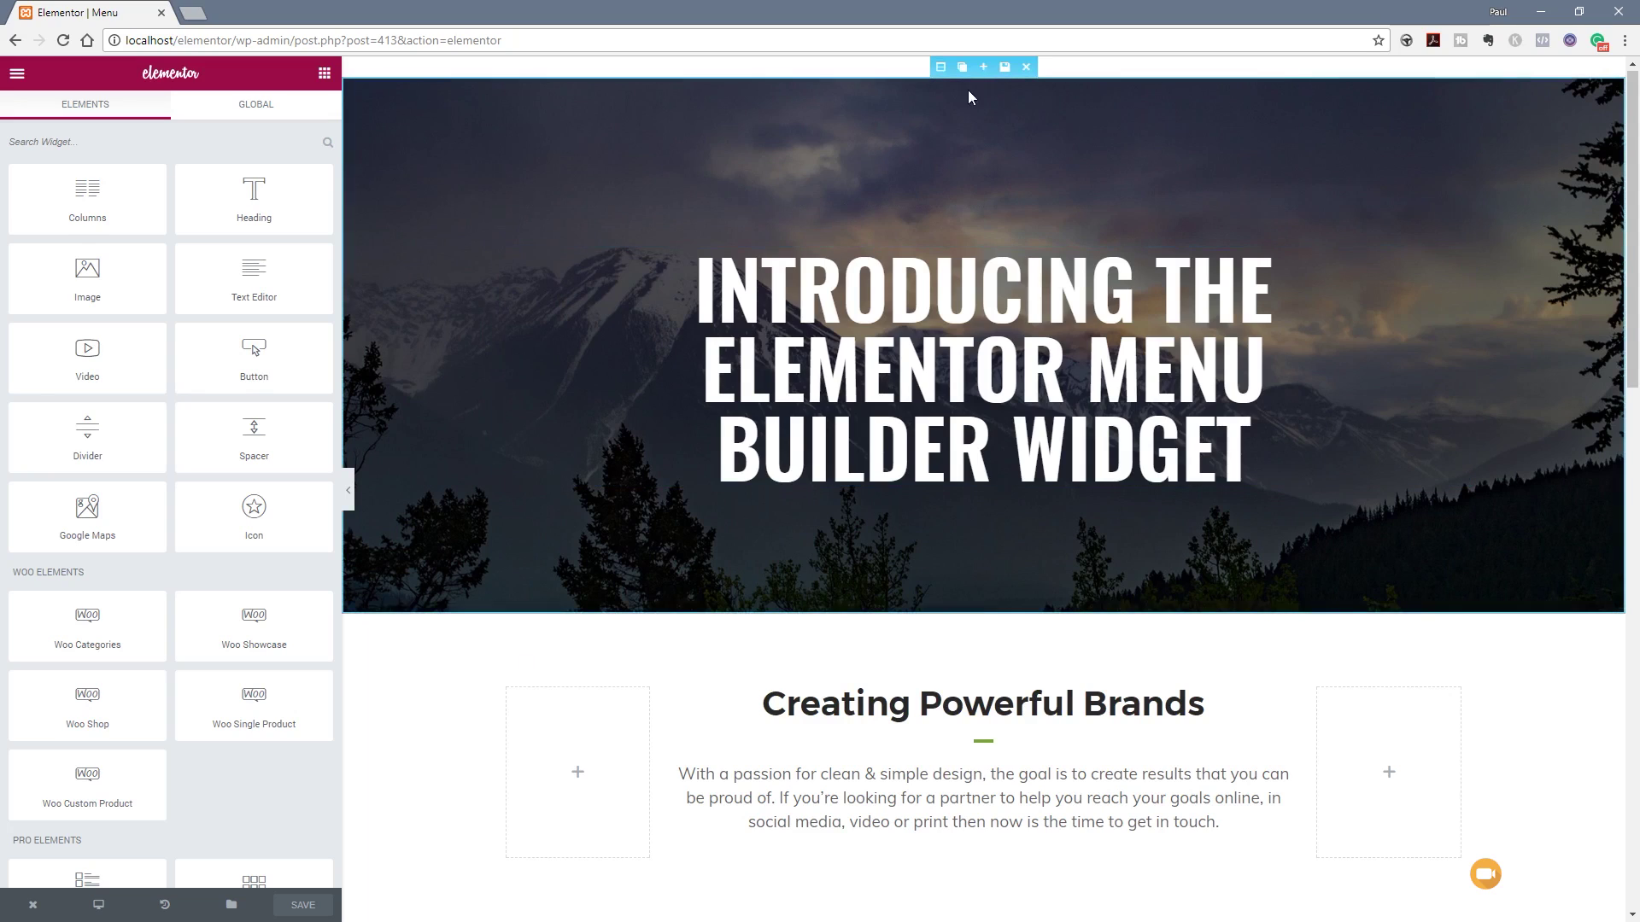
click(989, 77)
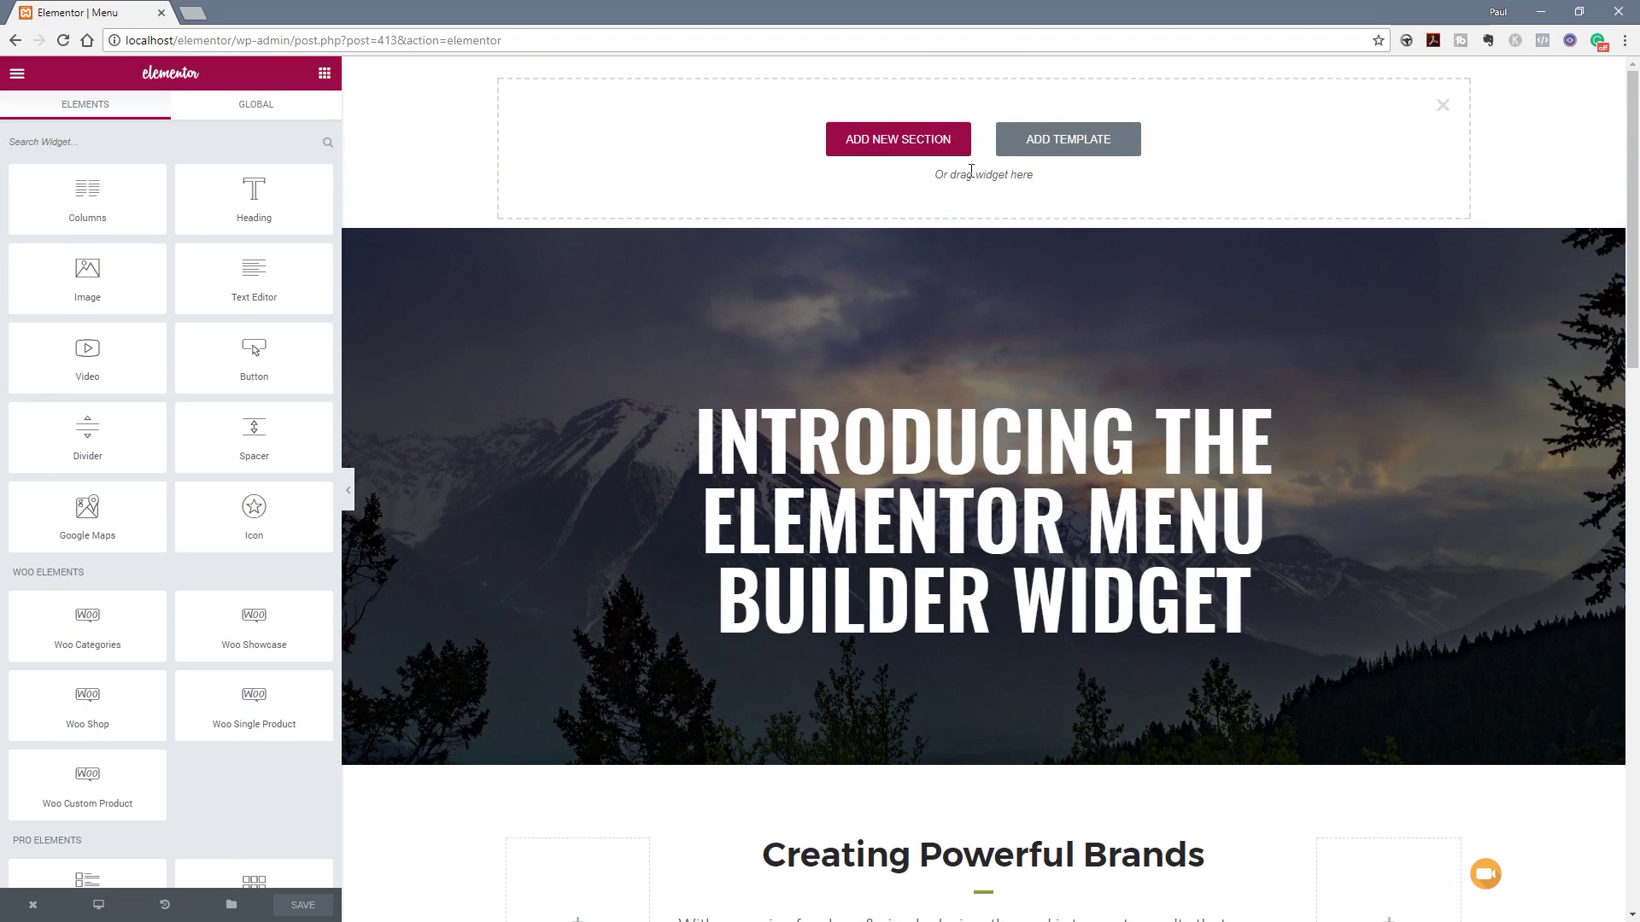
click(854, 142)
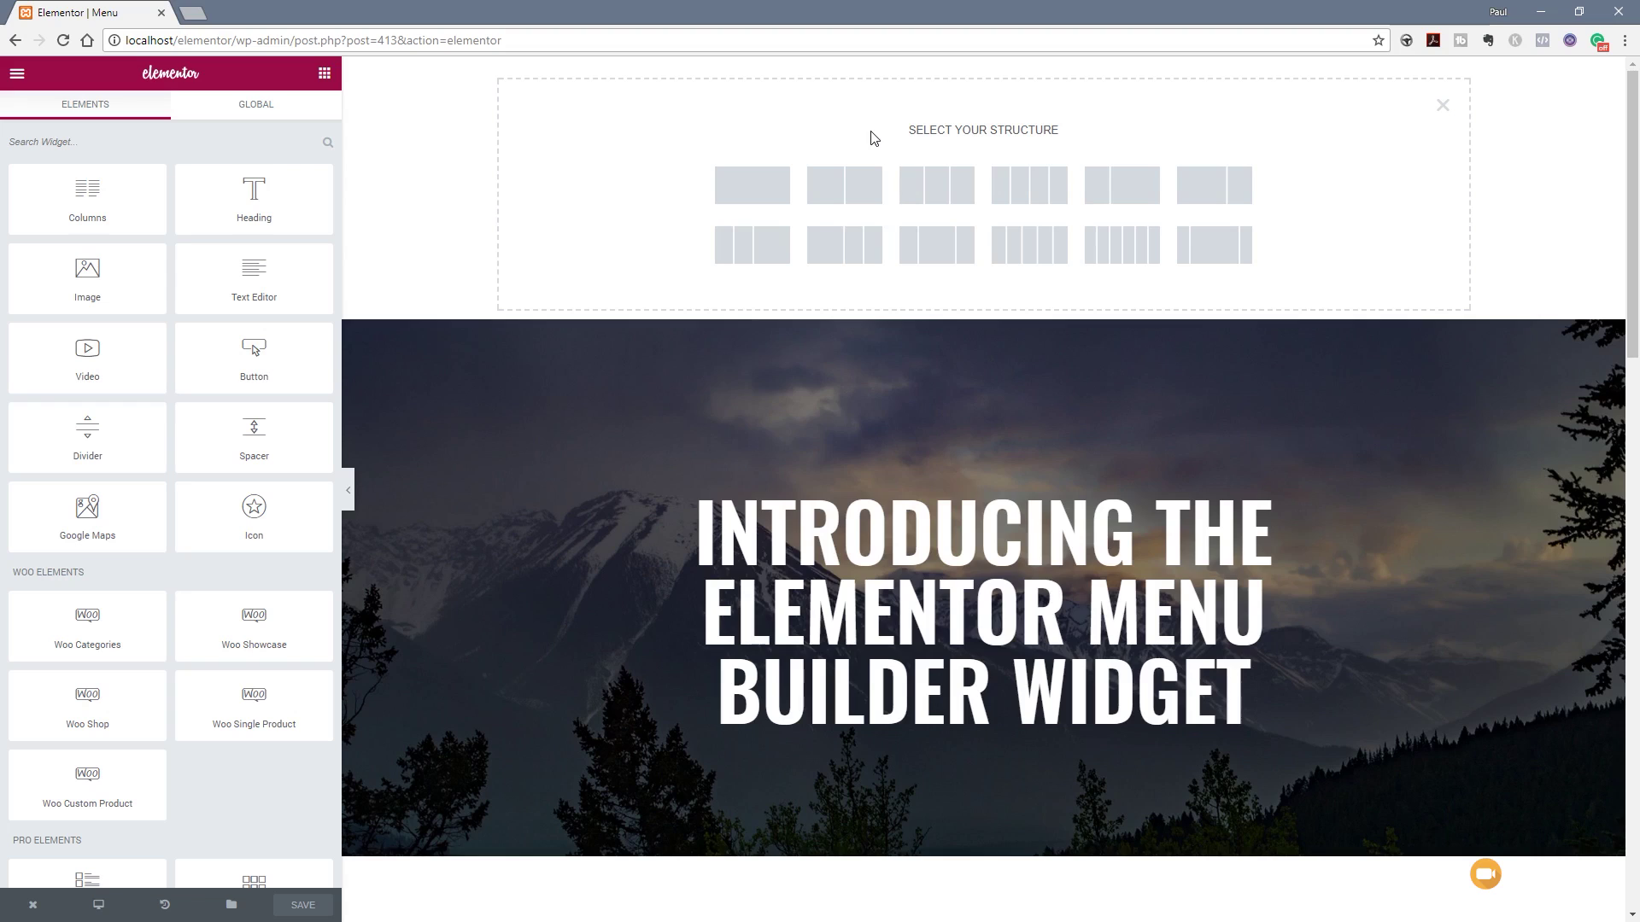
click(751, 186)
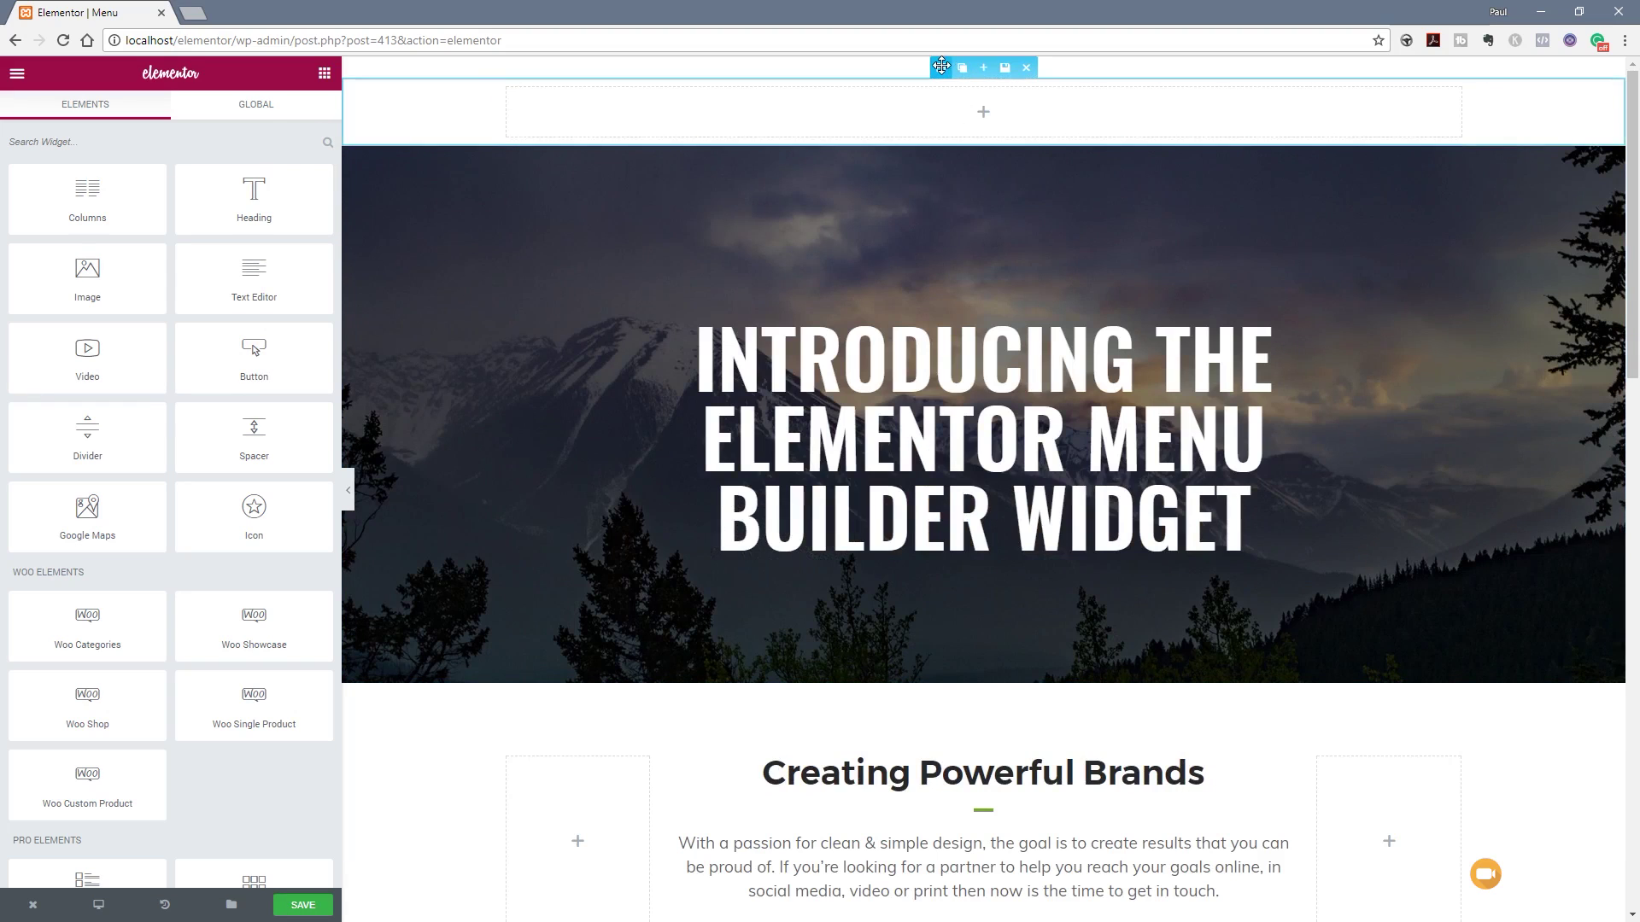
In the section's Advanced settings, set its margin and padding to 0.
click(940, 66)
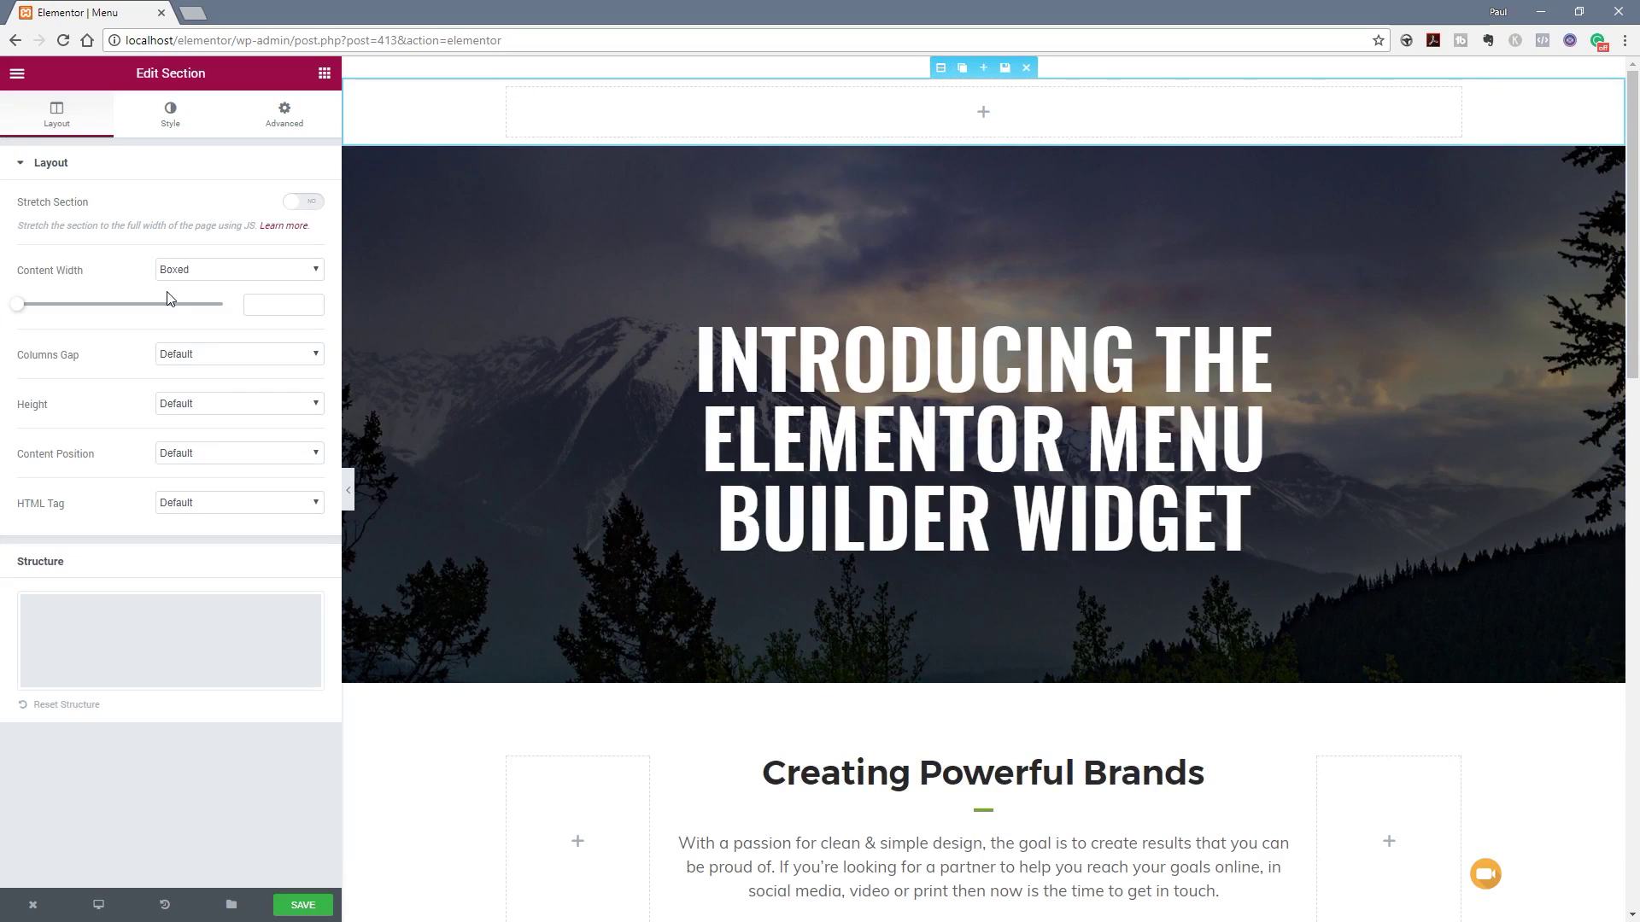
click(270, 120)
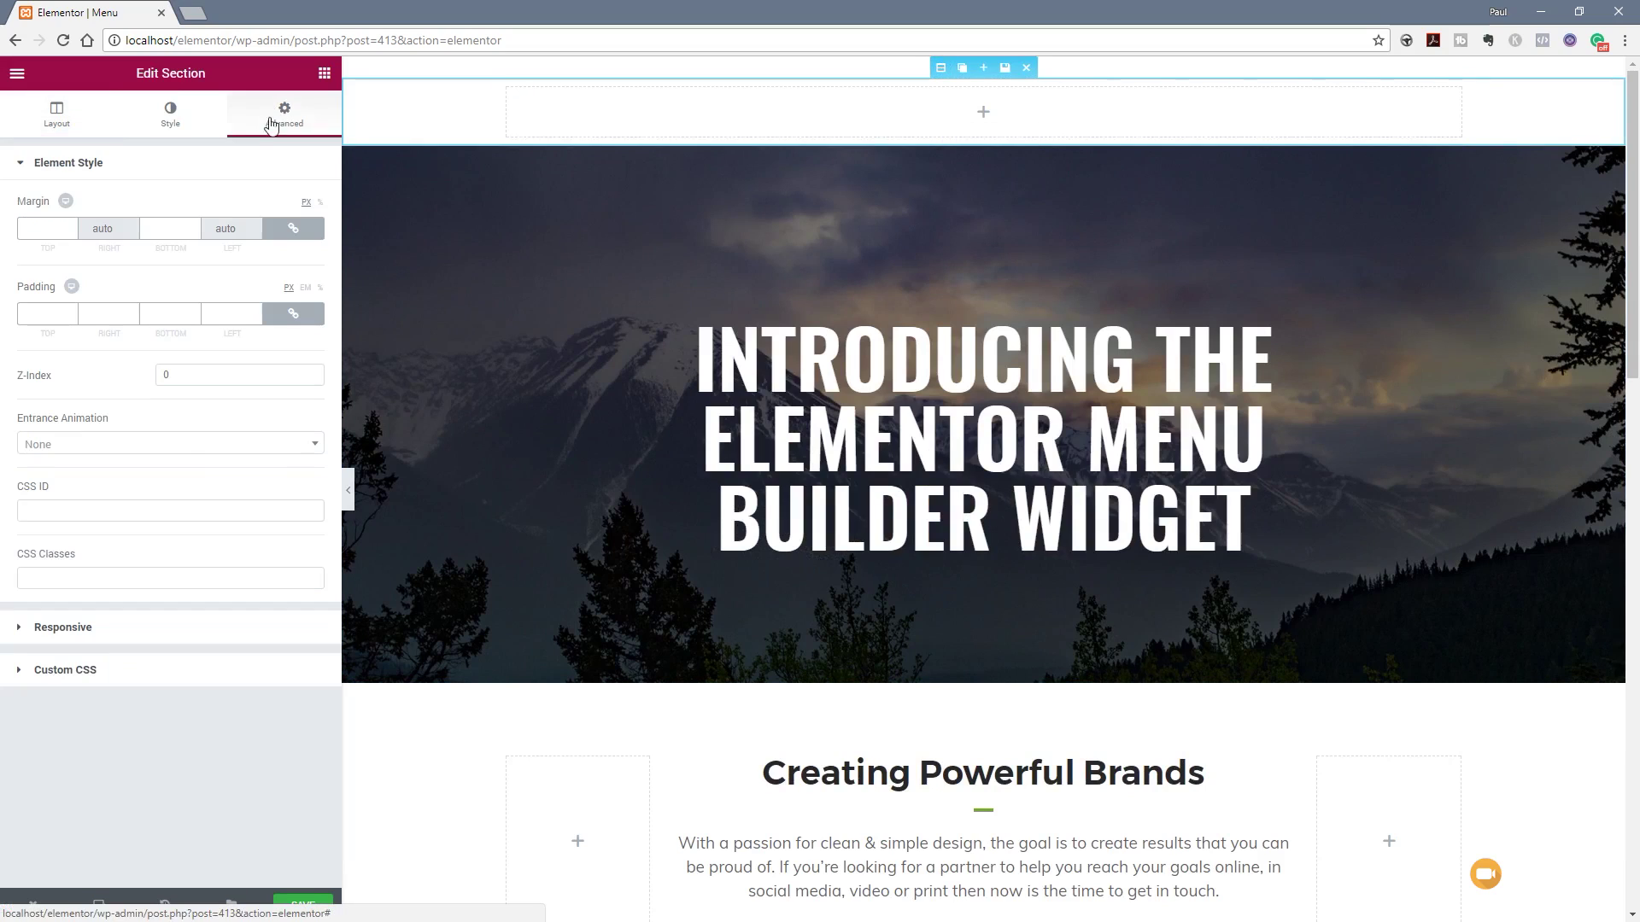
click(43, 233)
text(0)
click(68, 313)
text(0)
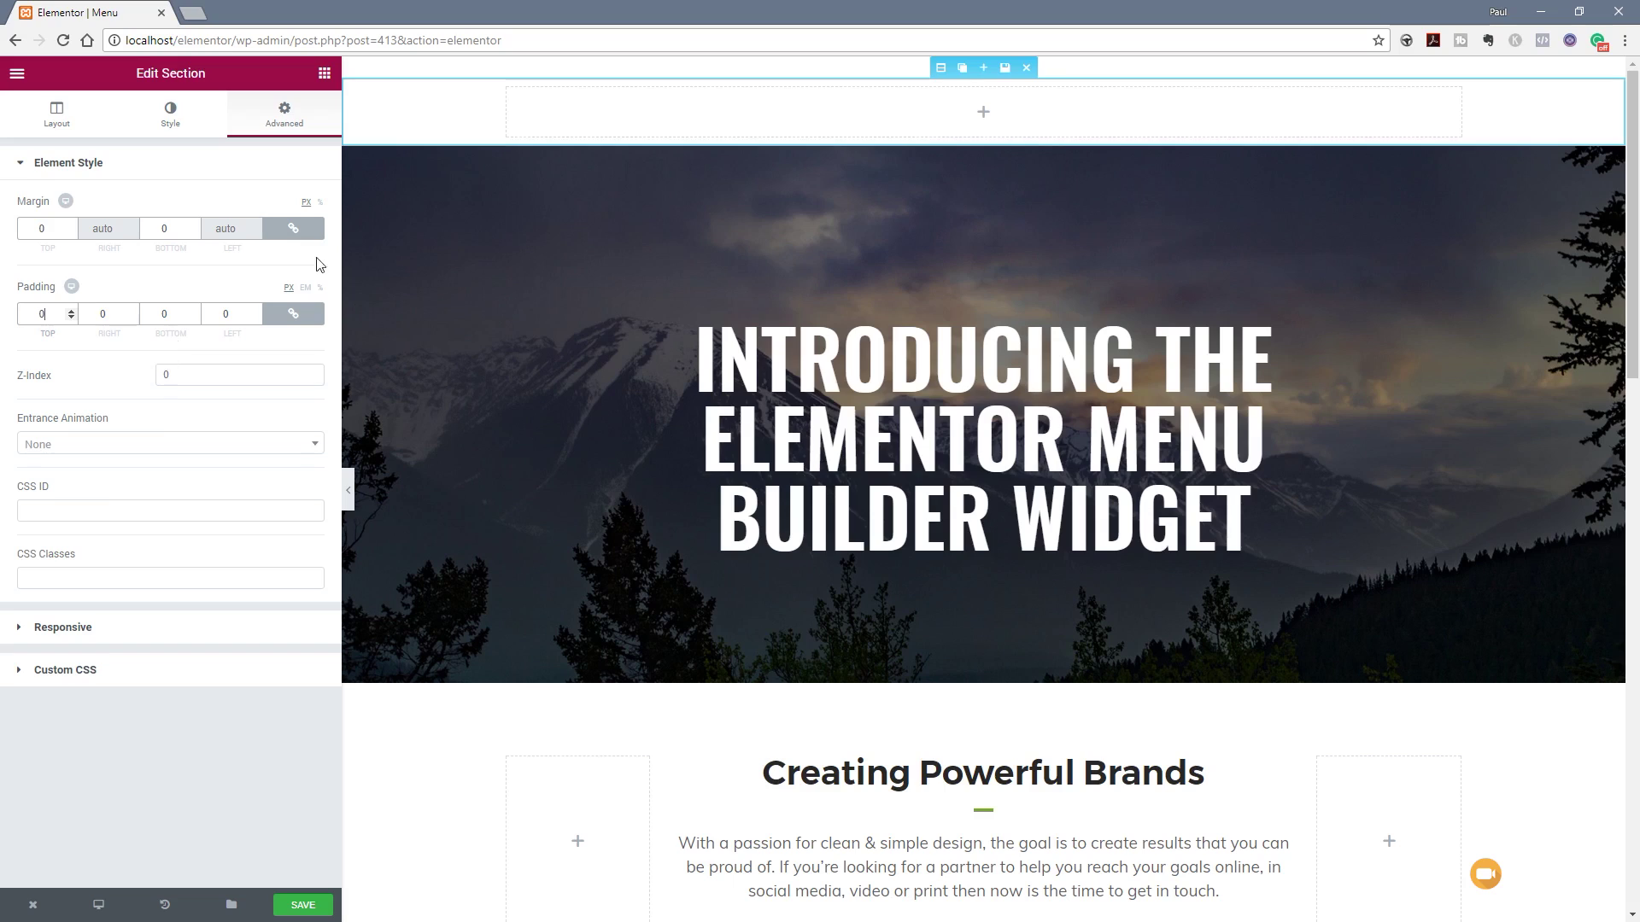
click(771, 100)
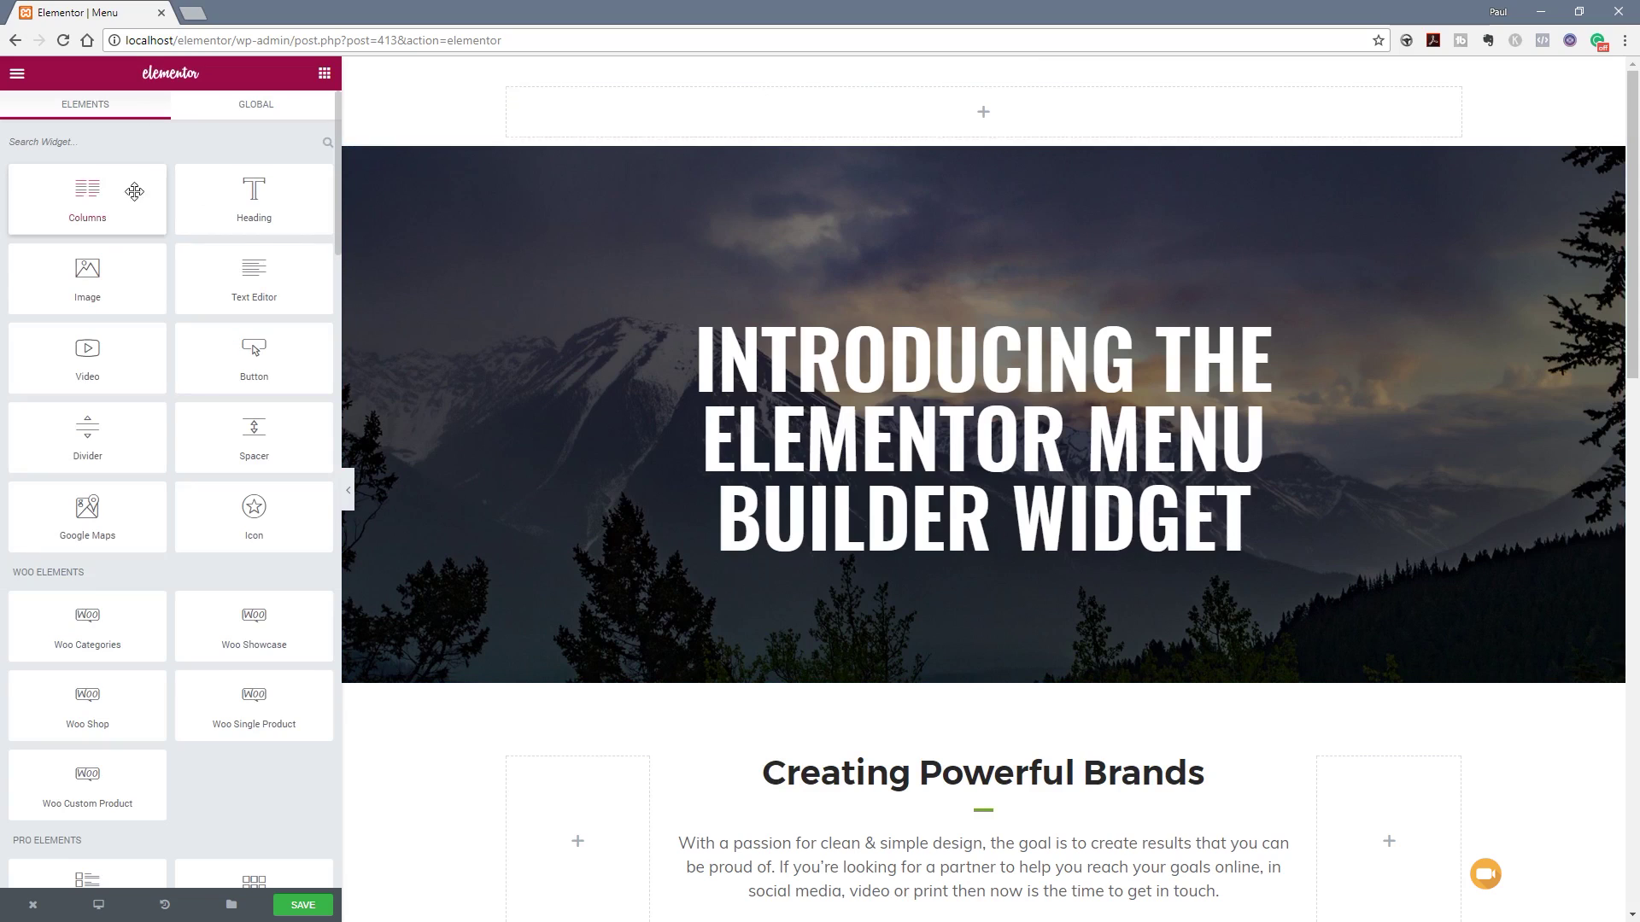
Drag the Nav Menu widget from Pro Elements into the empty top section.
scroll(209, 479, down, 5)
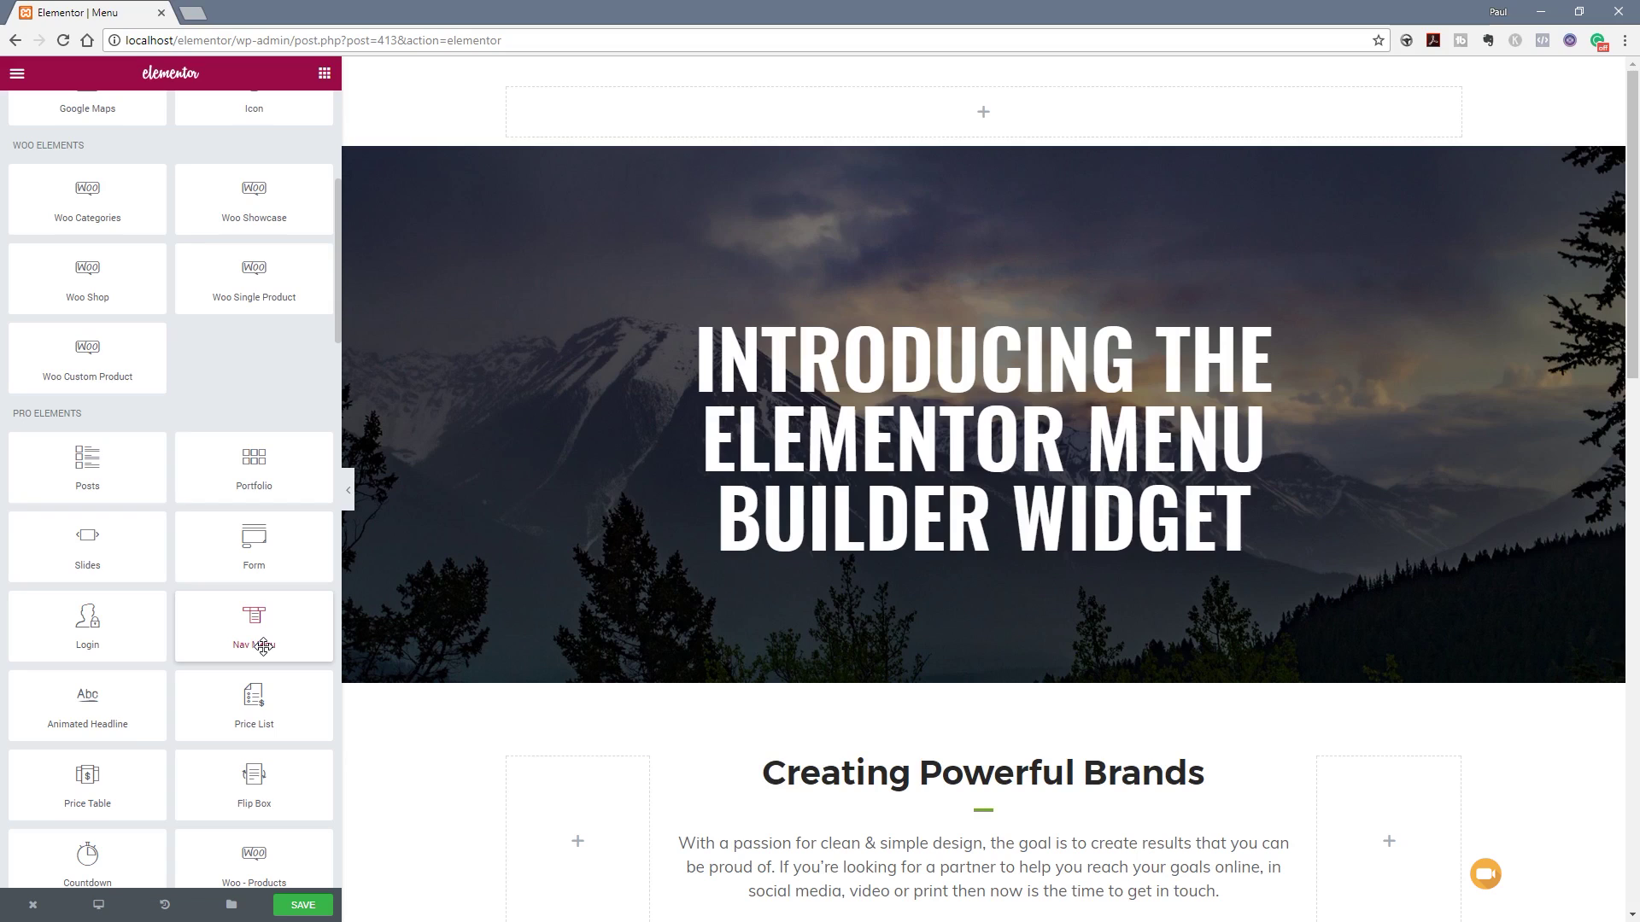
drag(263, 647, 1001, 135)
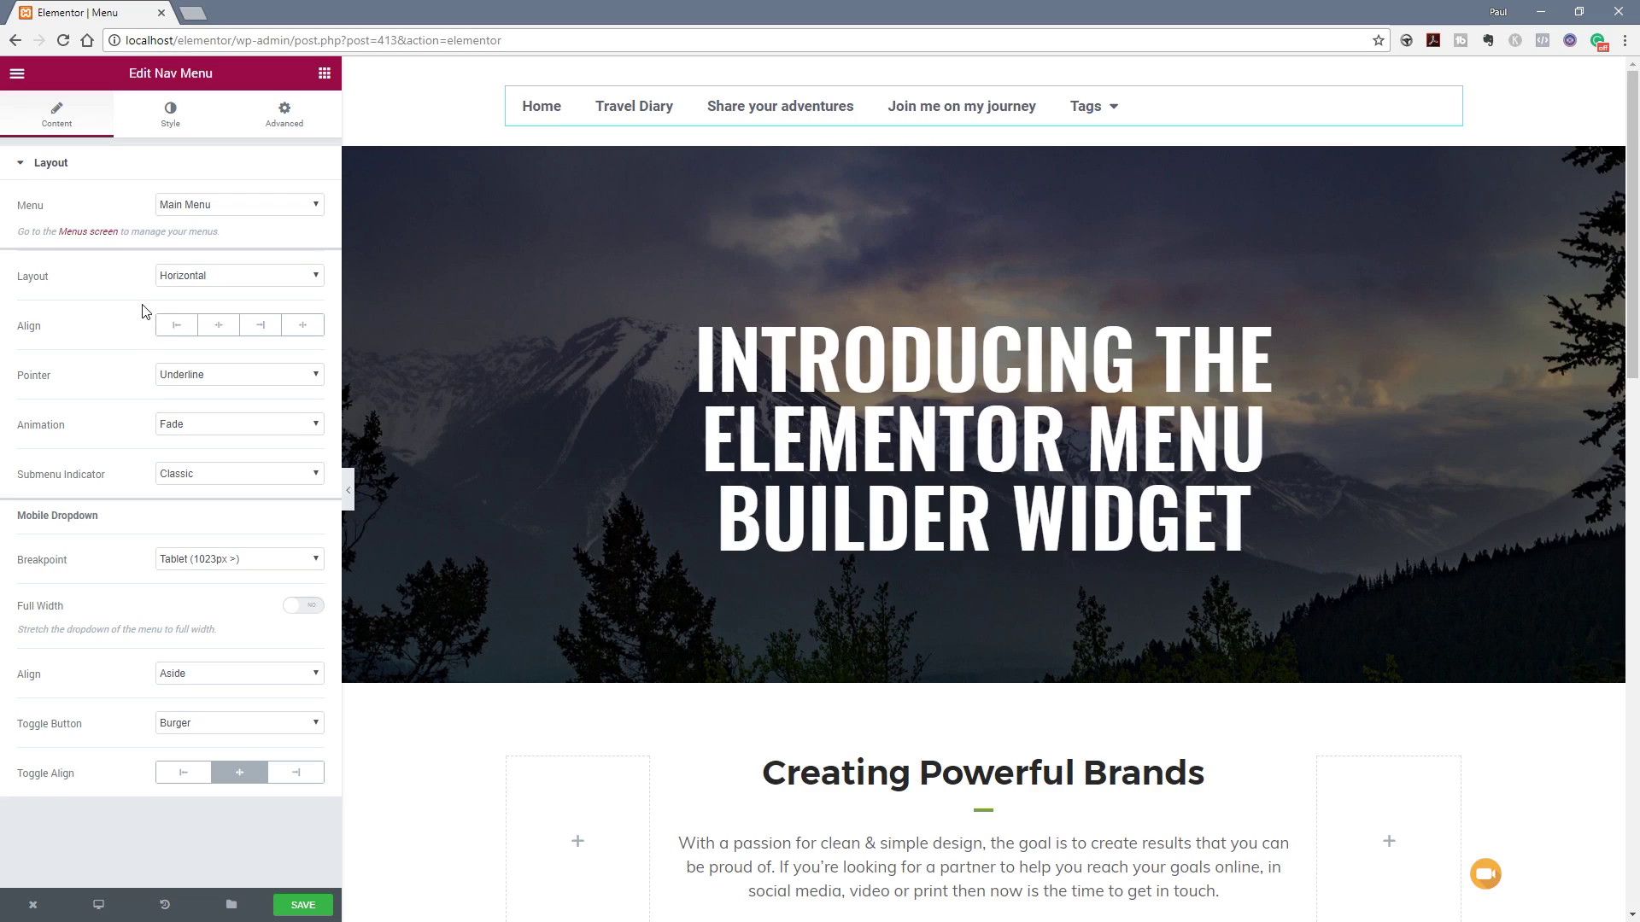
click(176, 282)
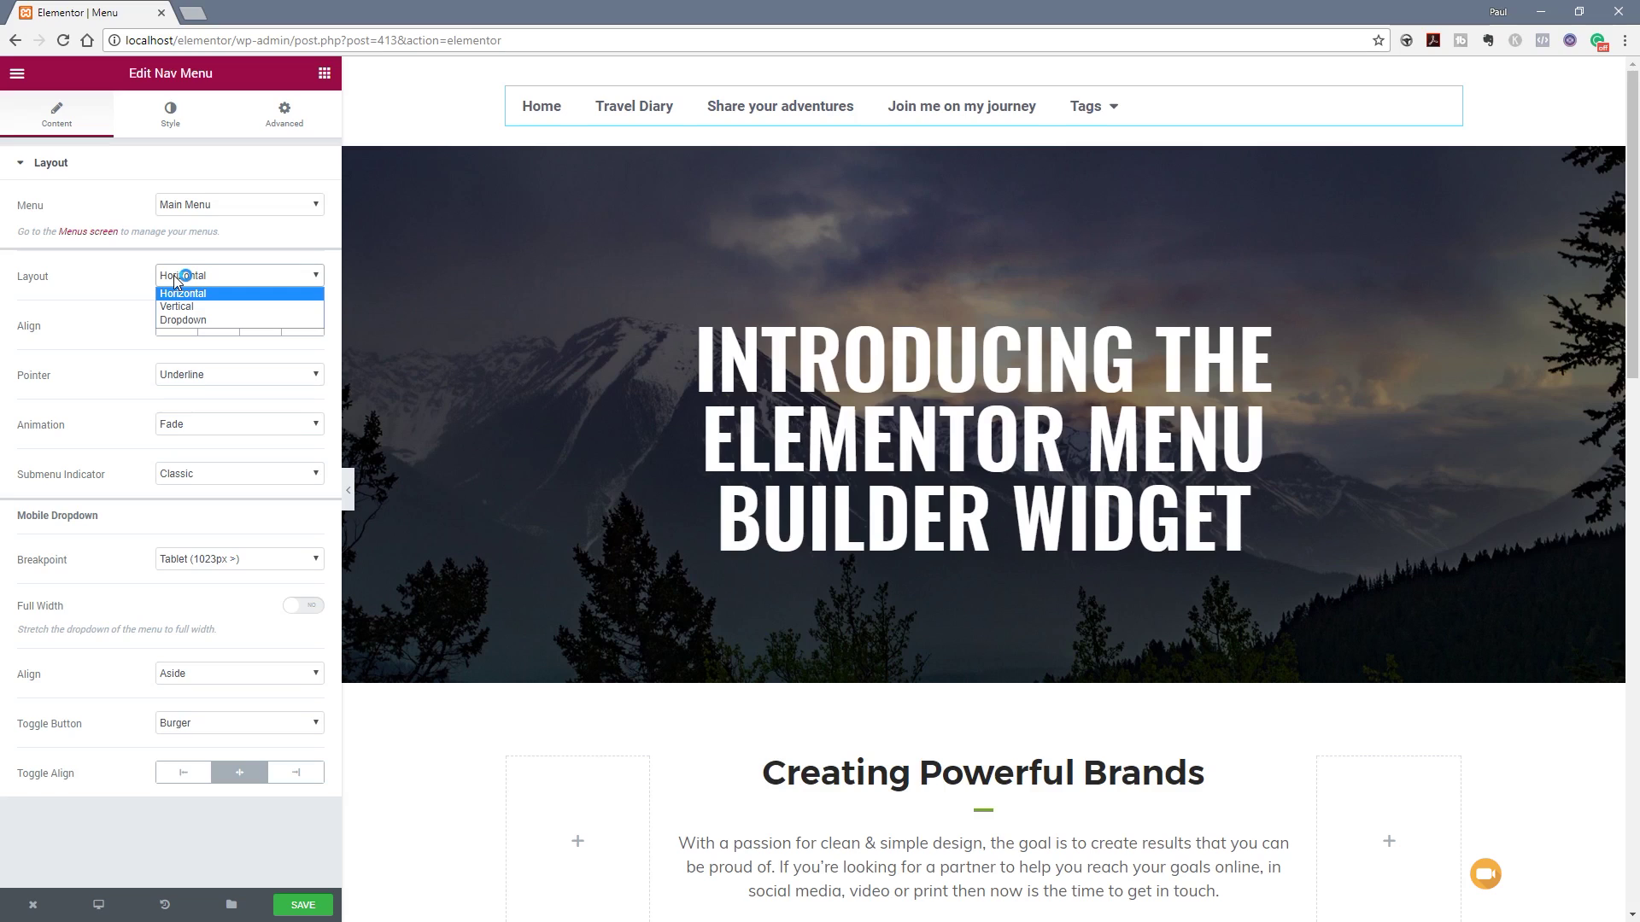
click(101, 281)
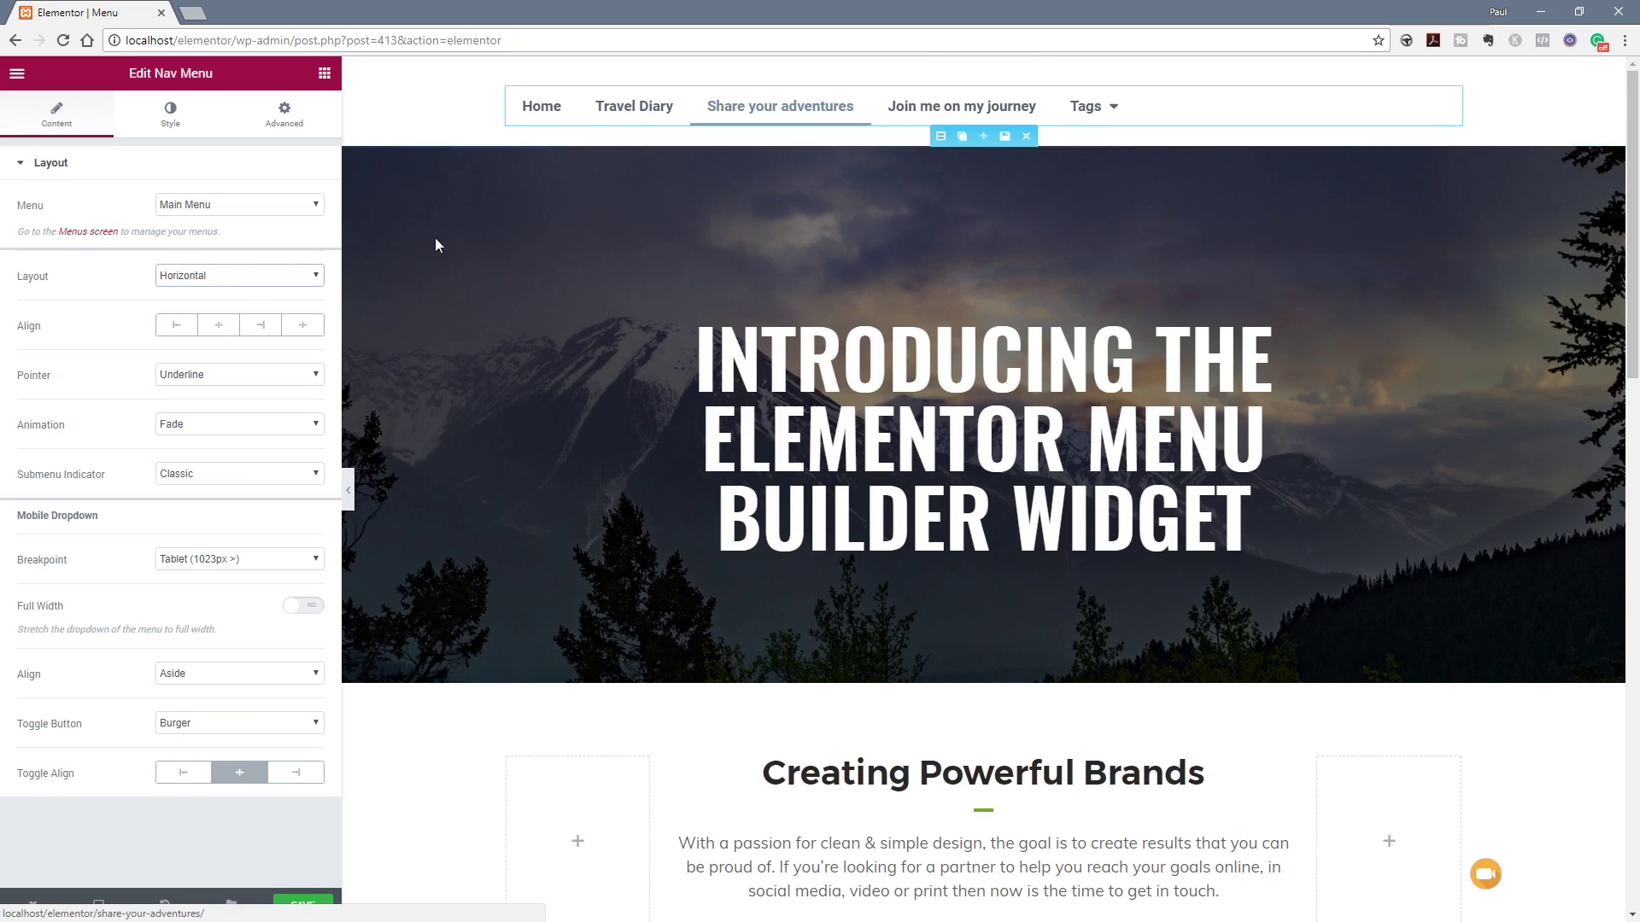
click(188, 209)
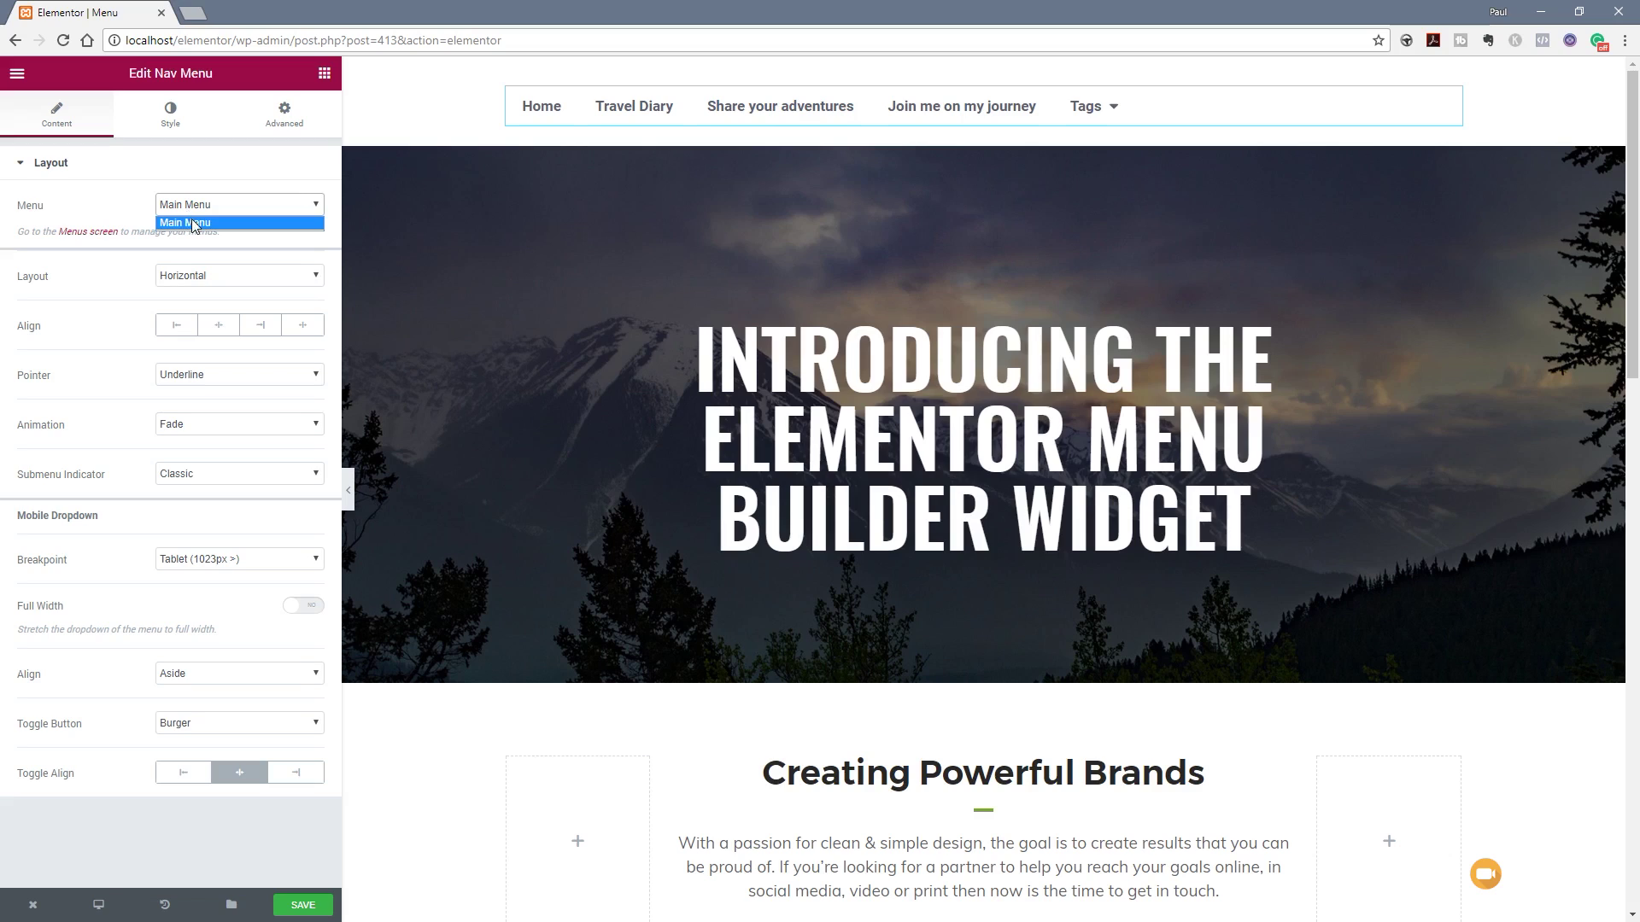
click(191, 222)
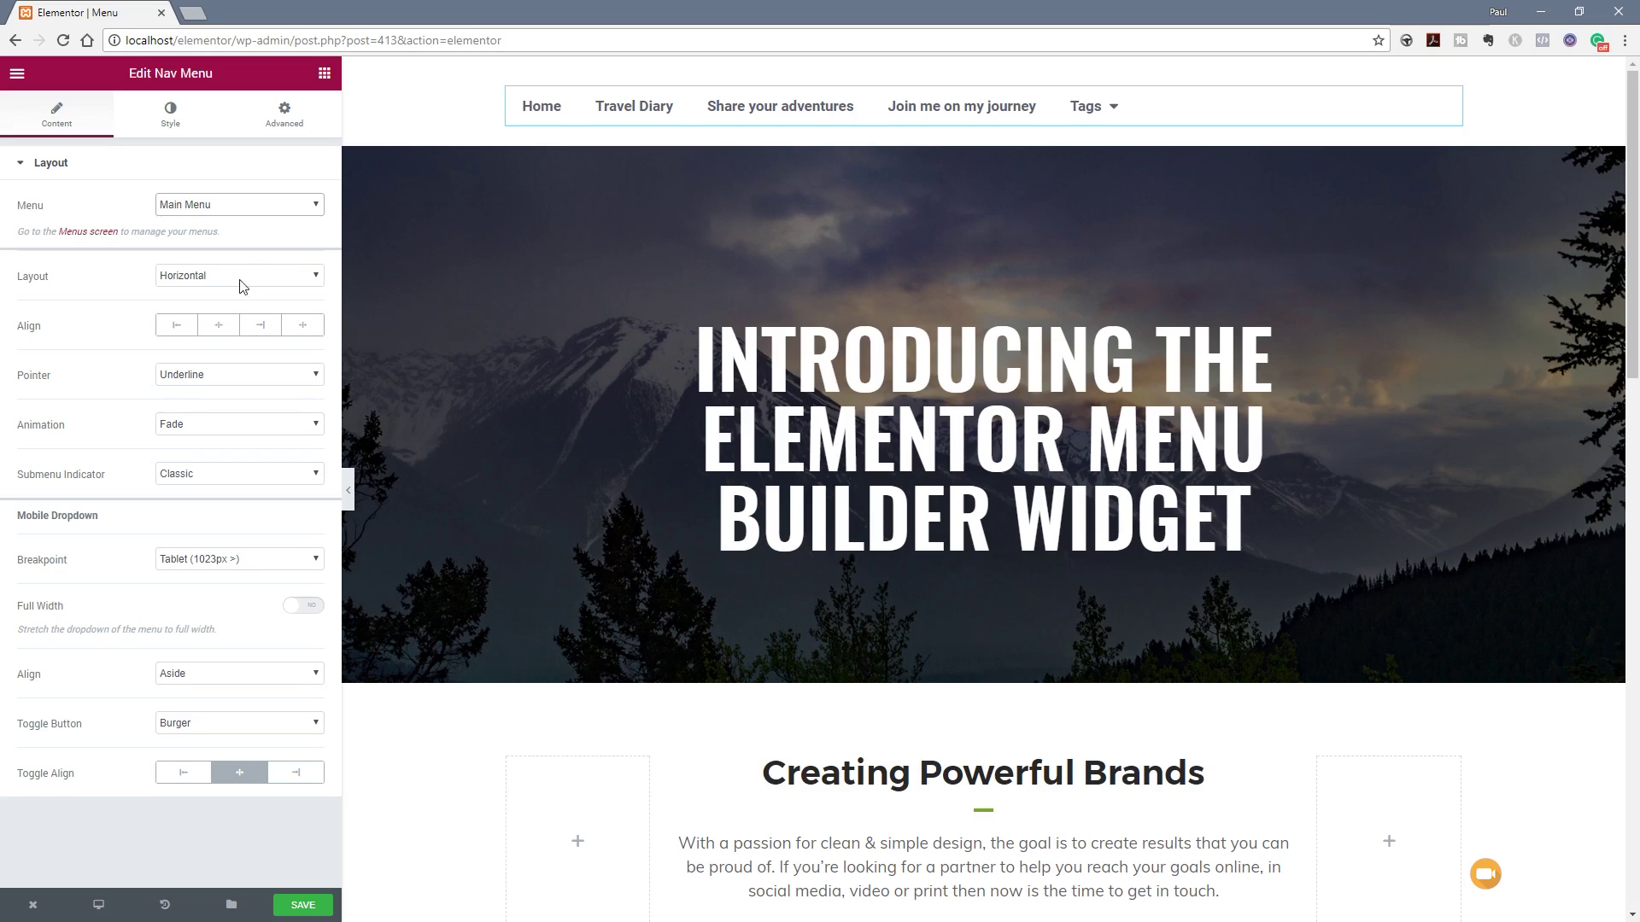
Try Left, Center and Stretch alignment for the menu items, settling on Right.
click(261, 329)
click(177, 329)
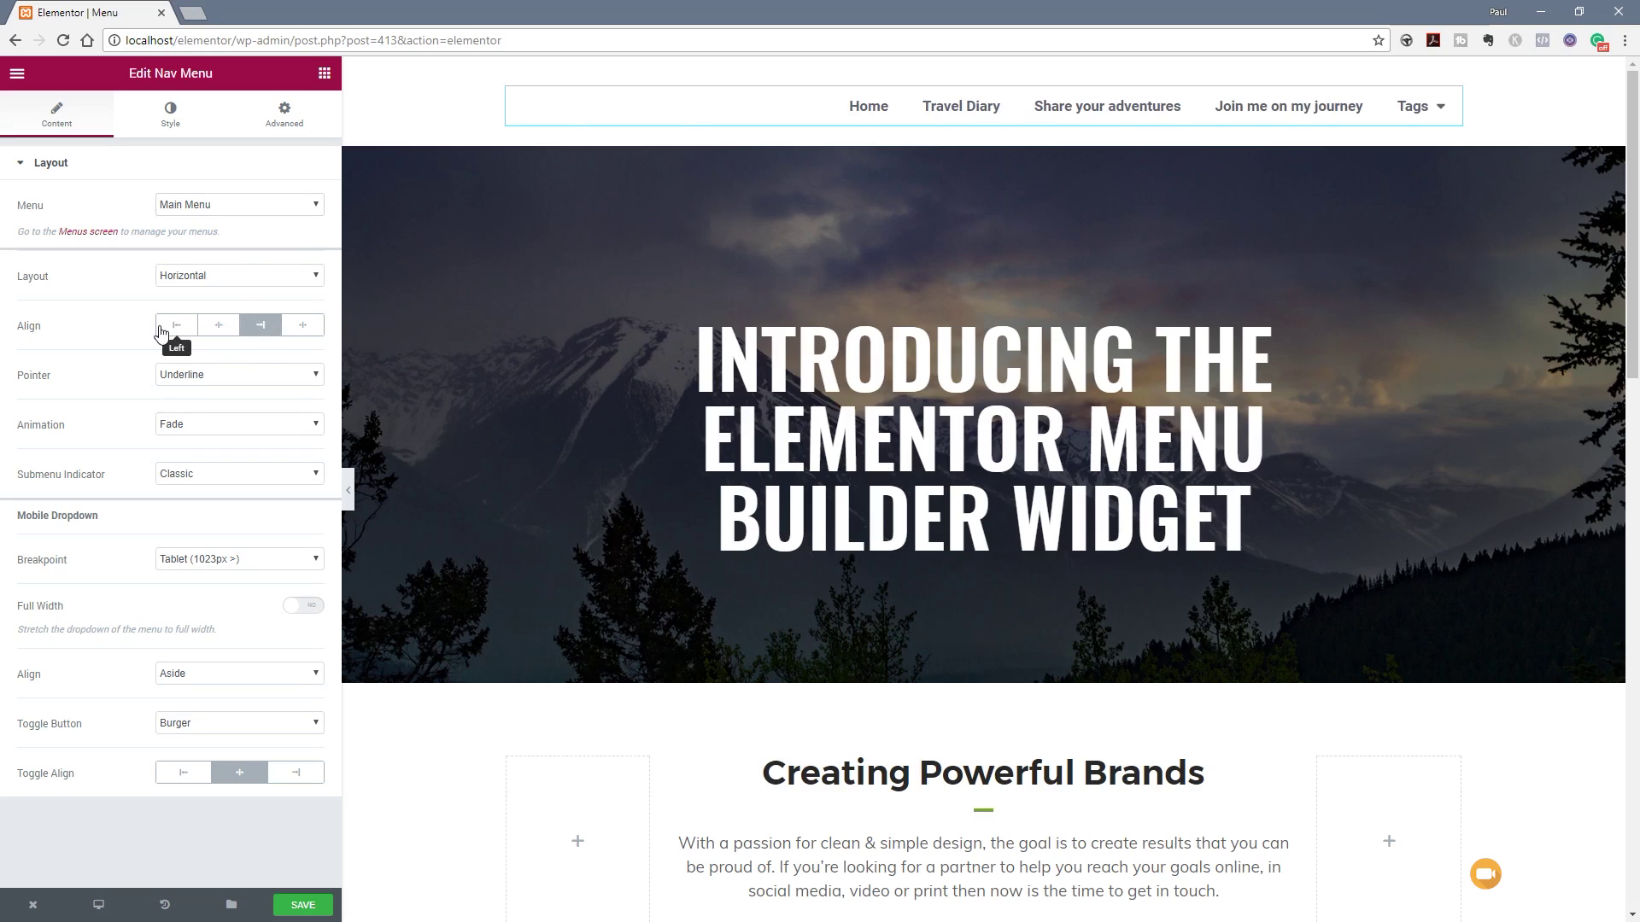
click(220, 331)
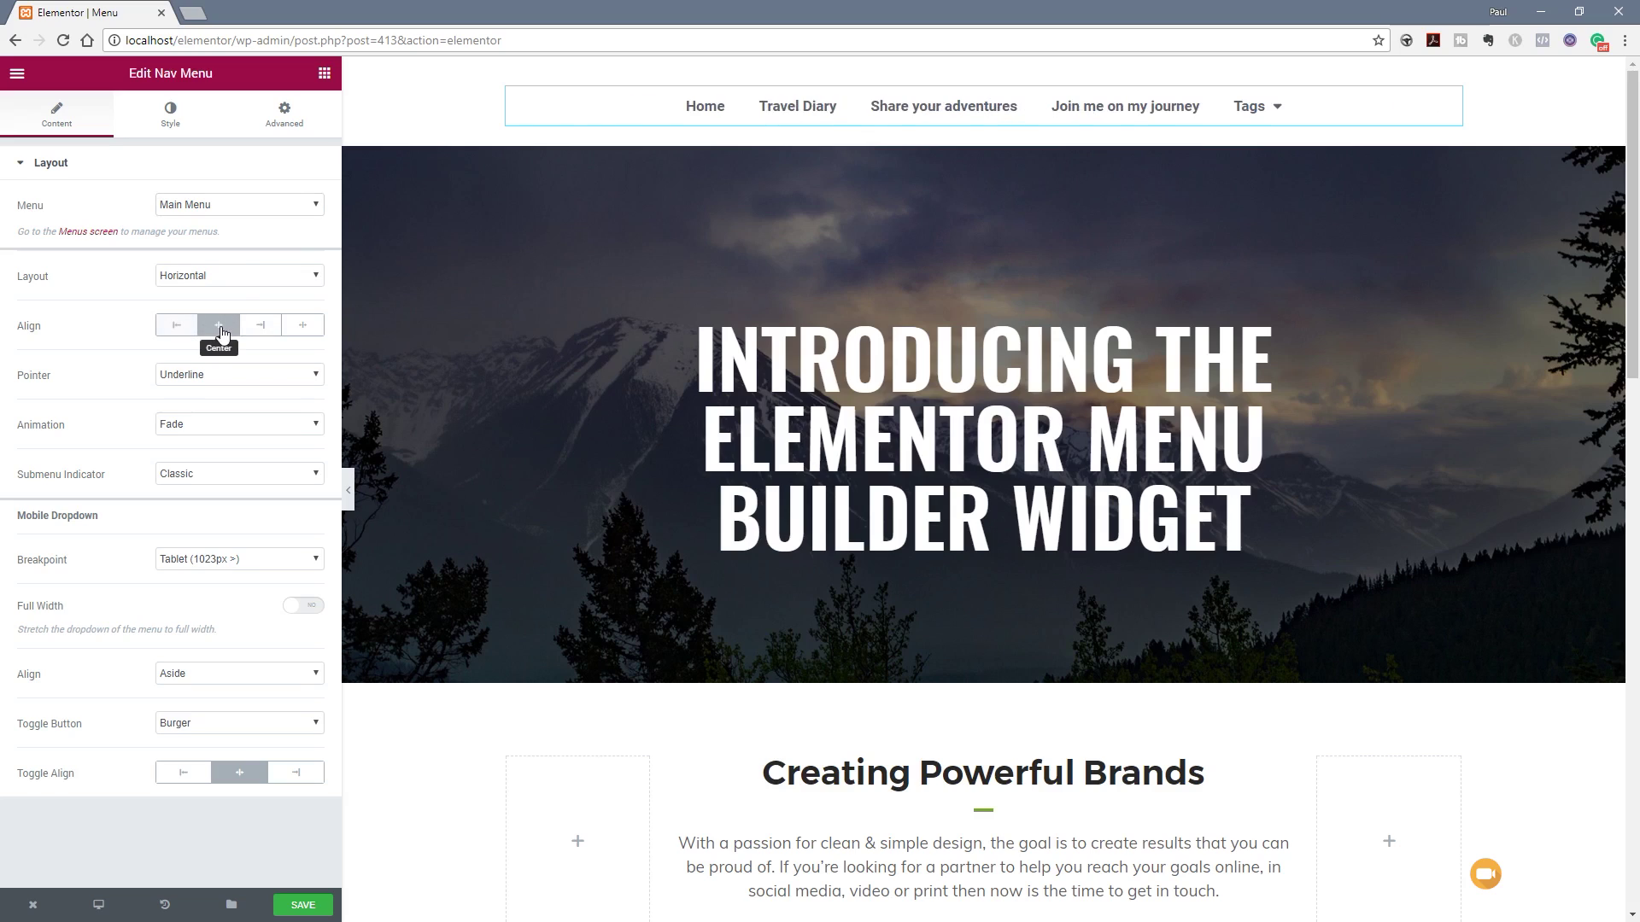
click(303, 329)
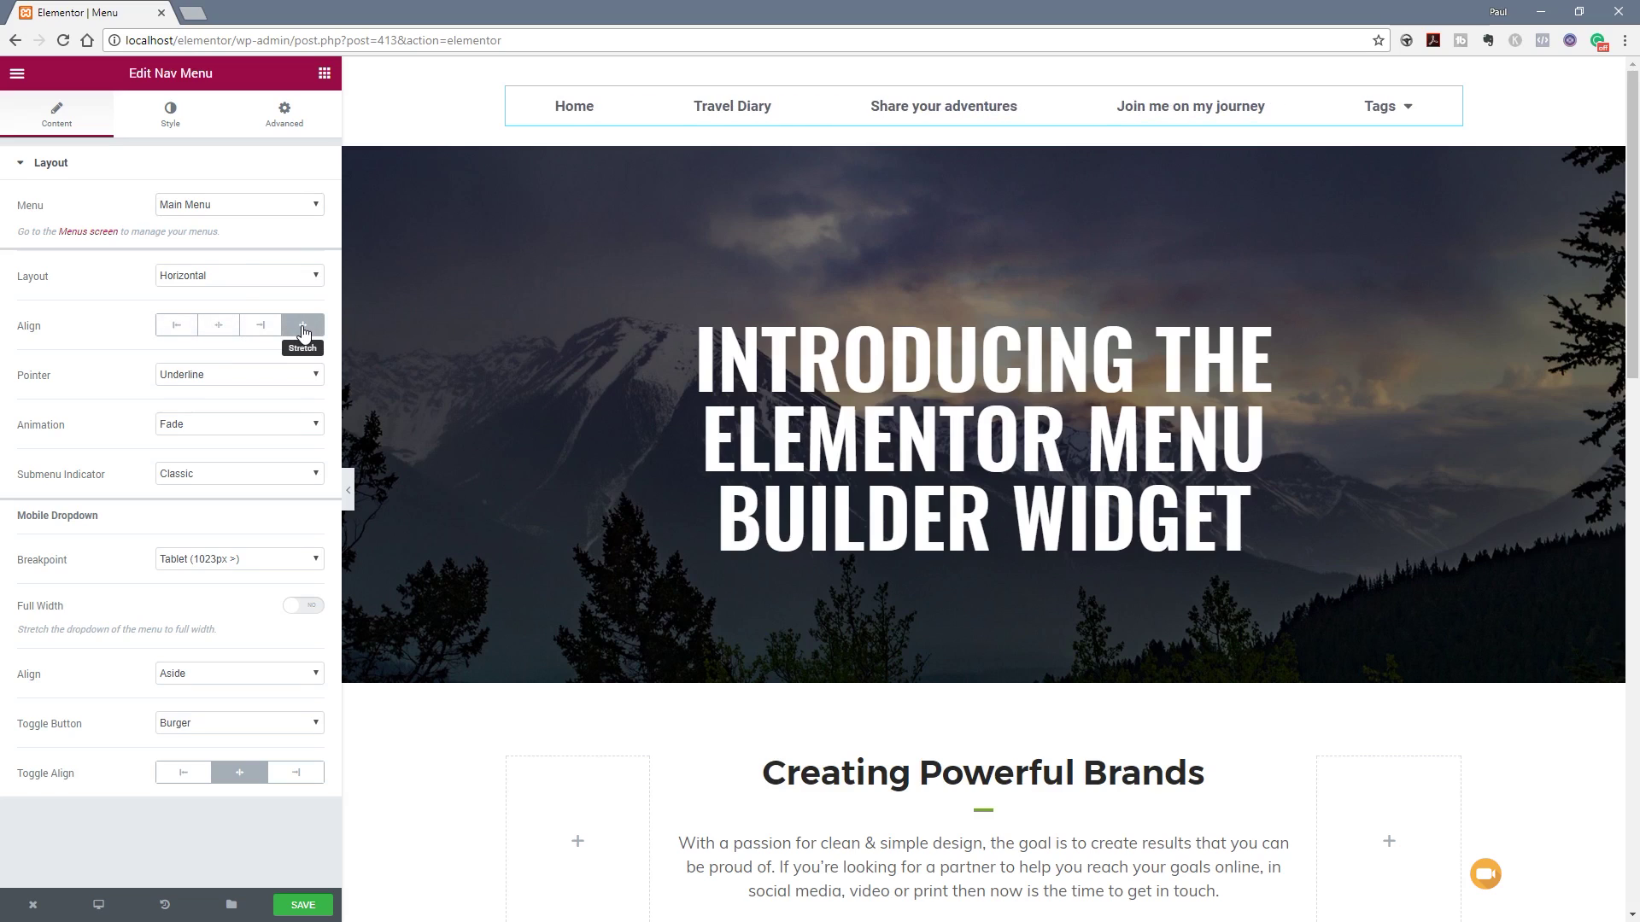
click(261, 331)
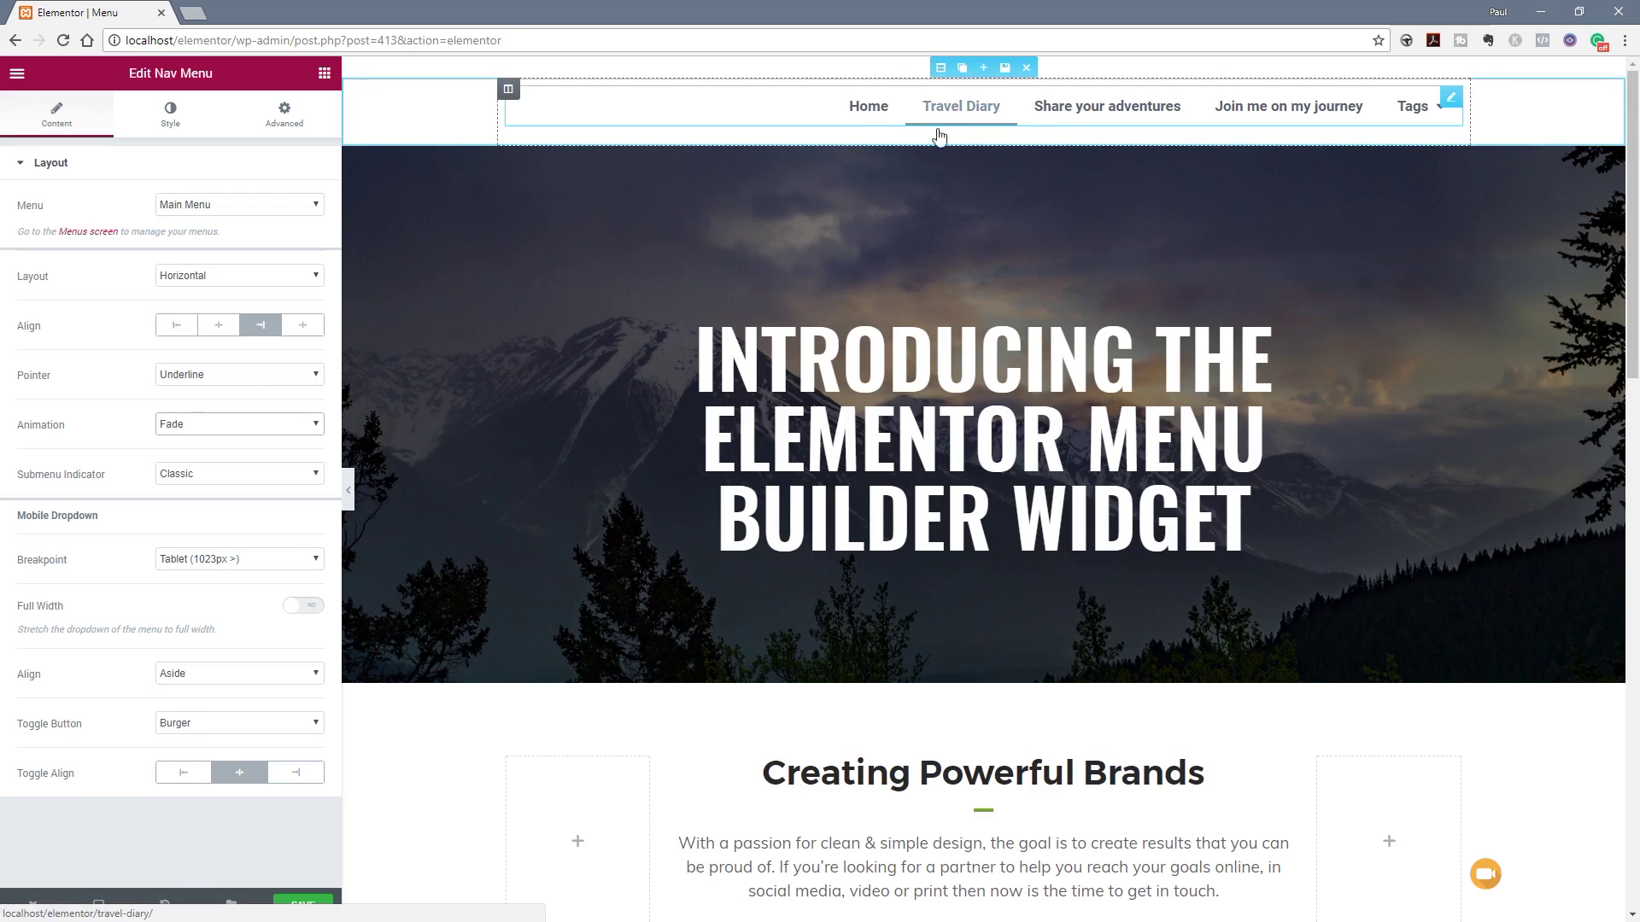
Set the menu's hover Pointer to Background with a Sweep Right animation.
click(259, 380)
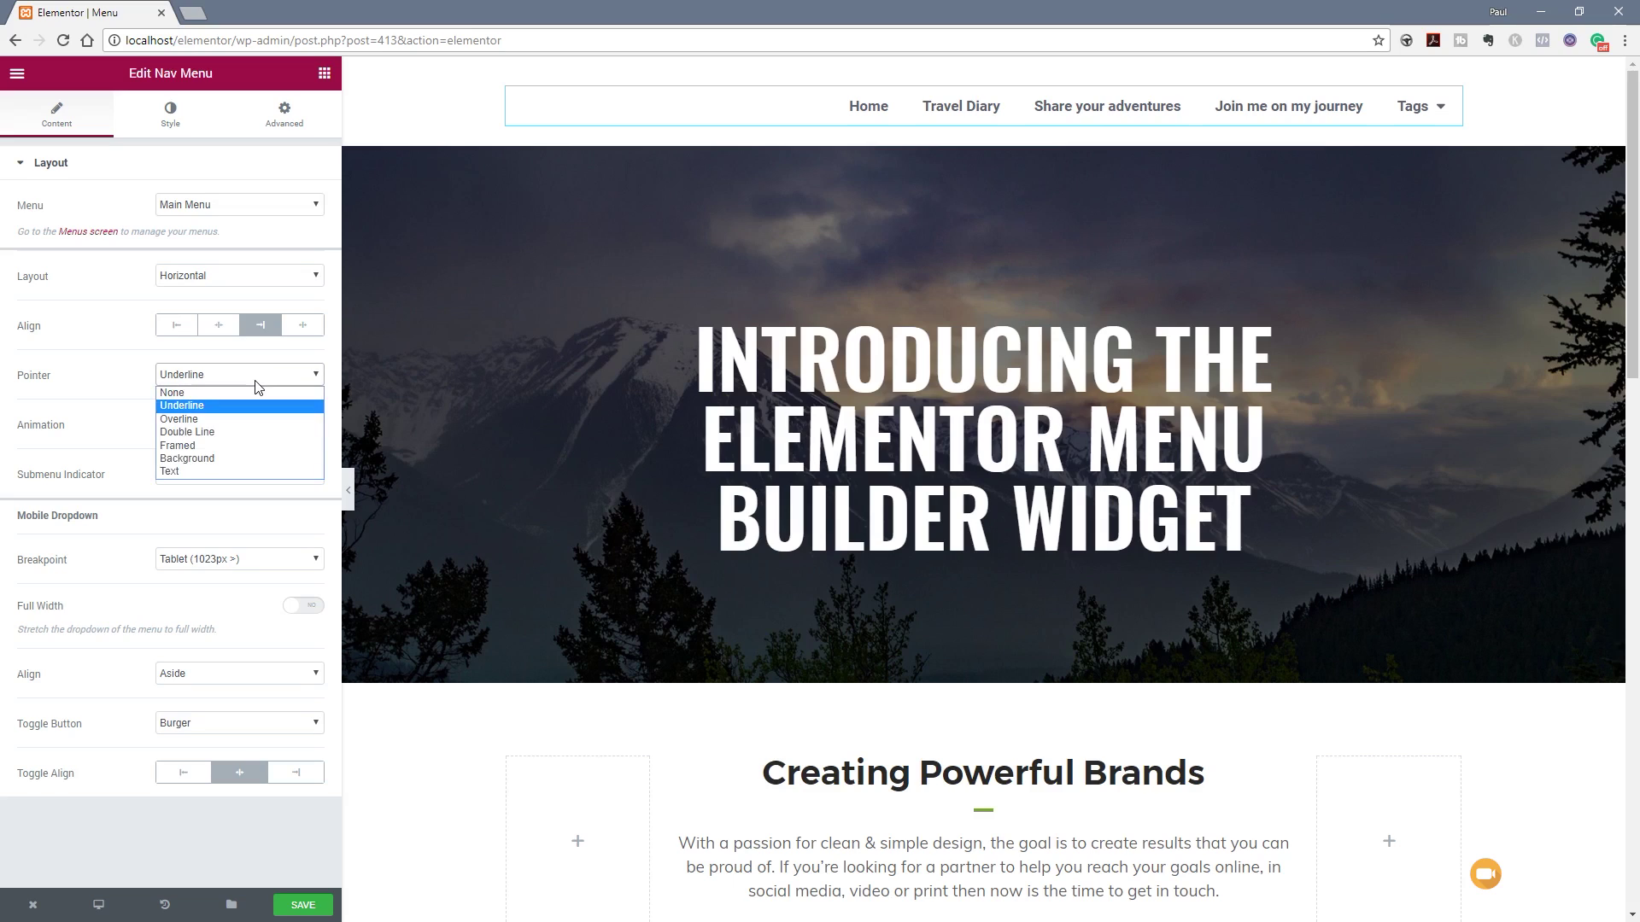
click(126, 383)
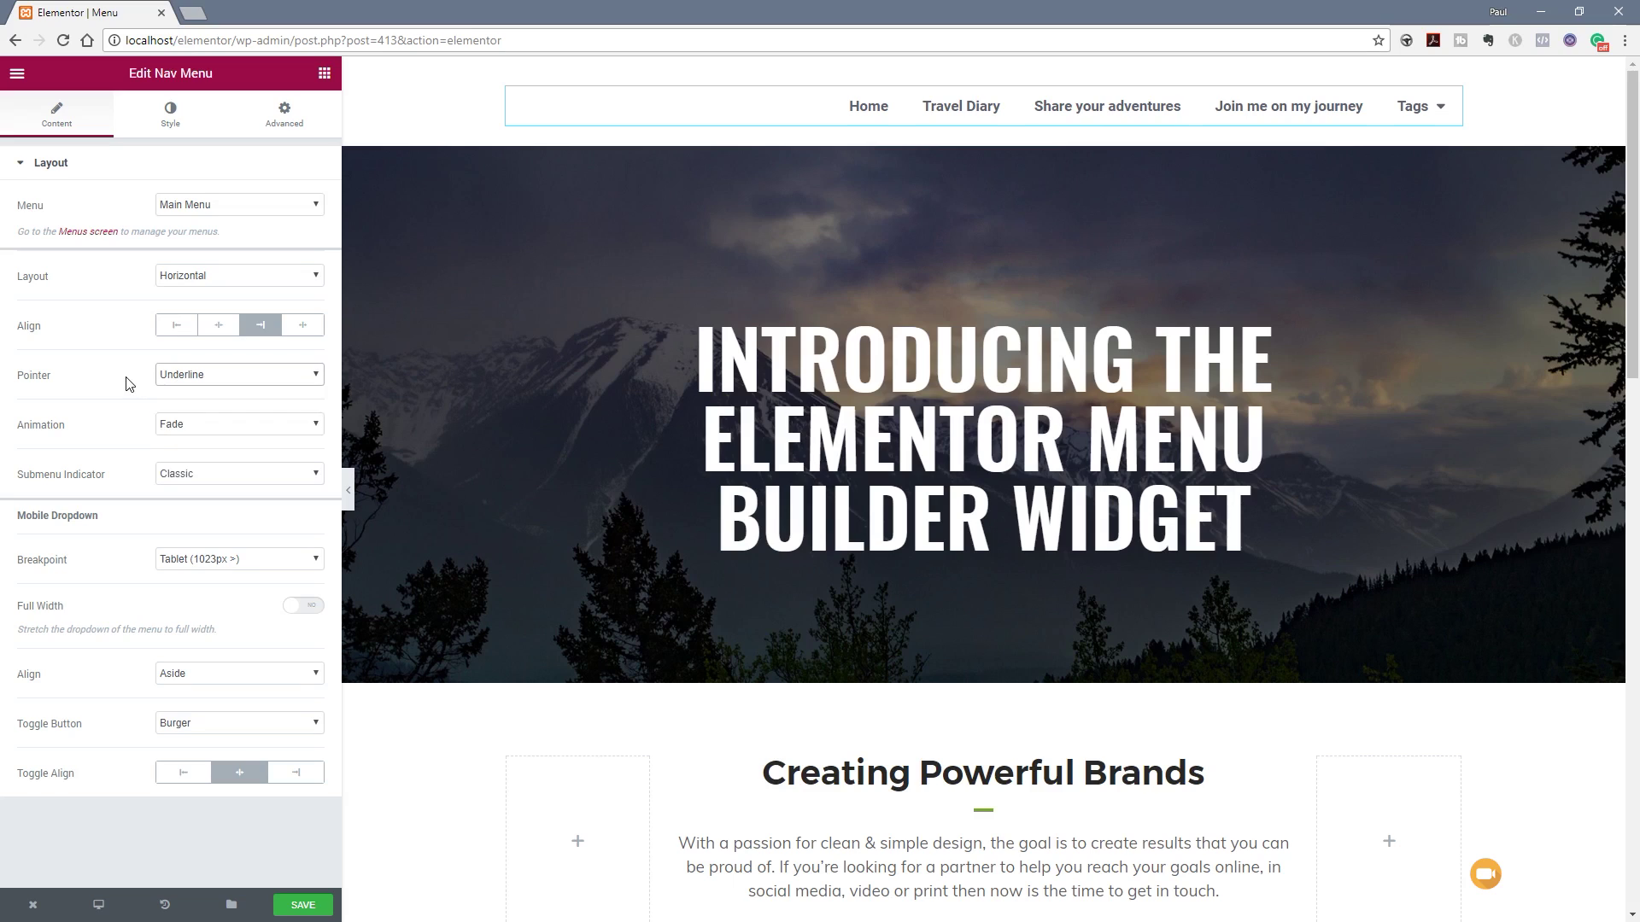
click(184, 424)
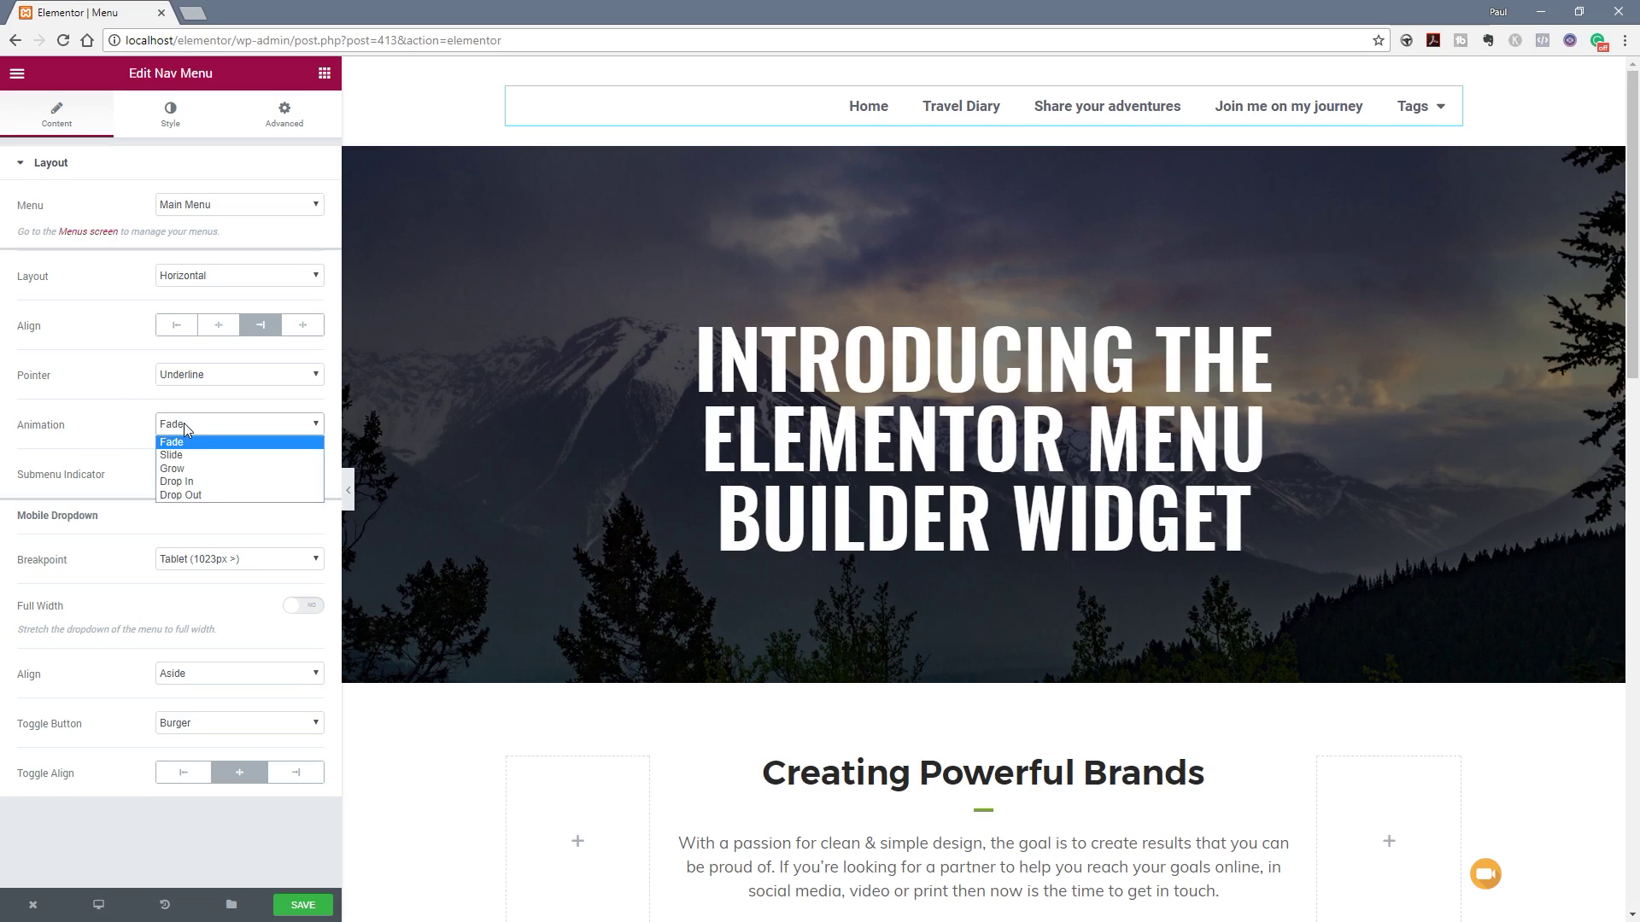
click(208, 375)
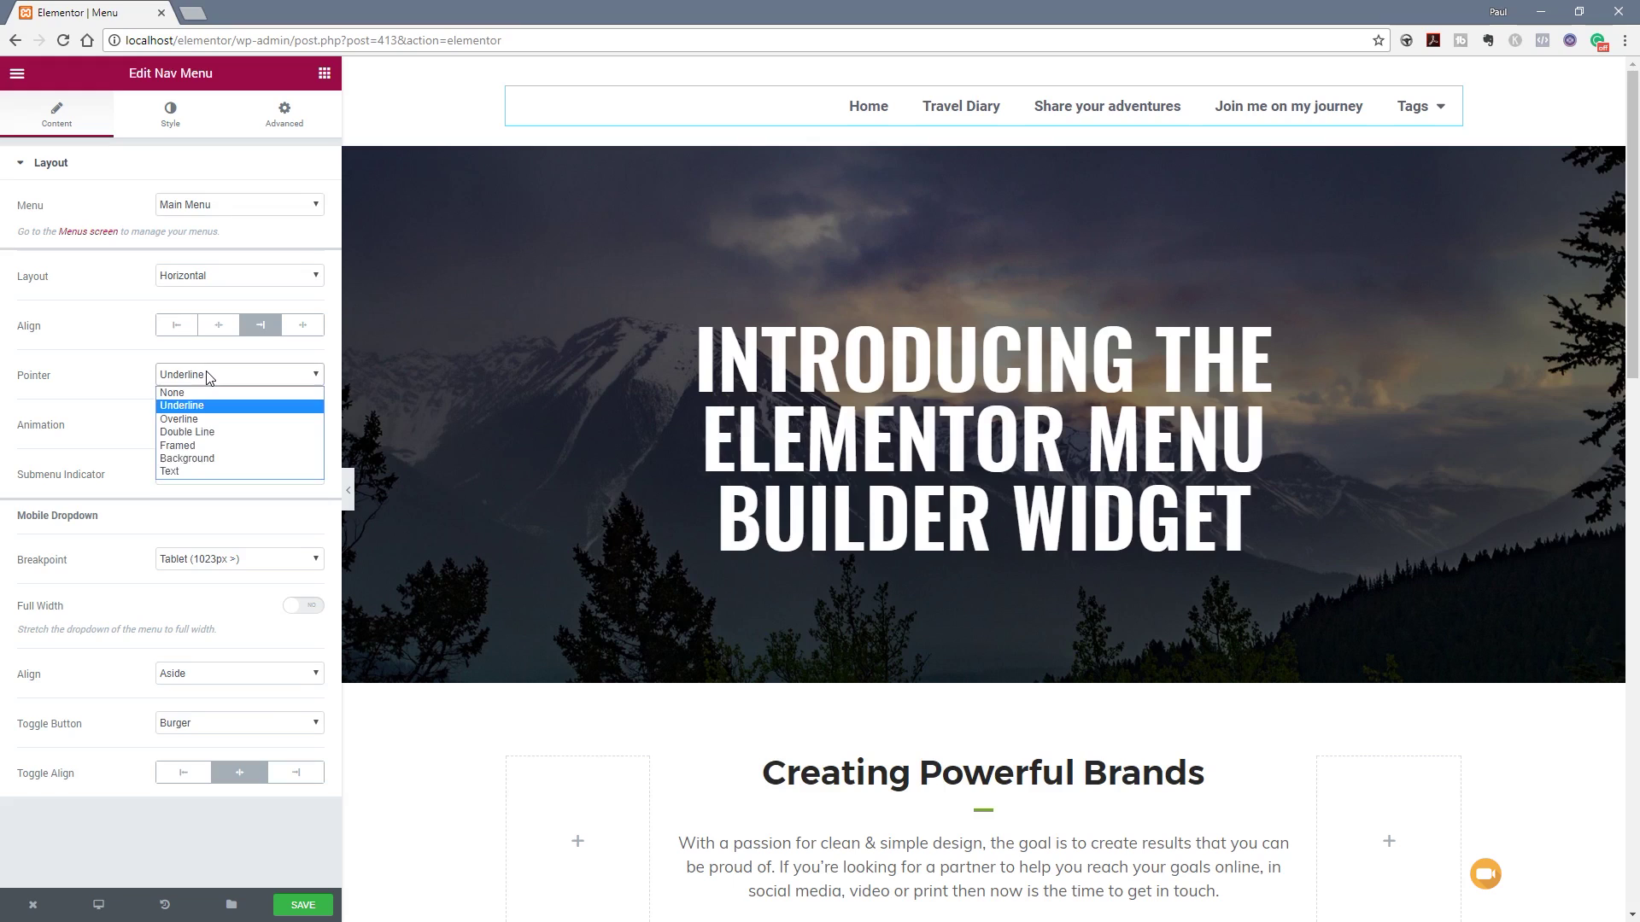
click(209, 459)
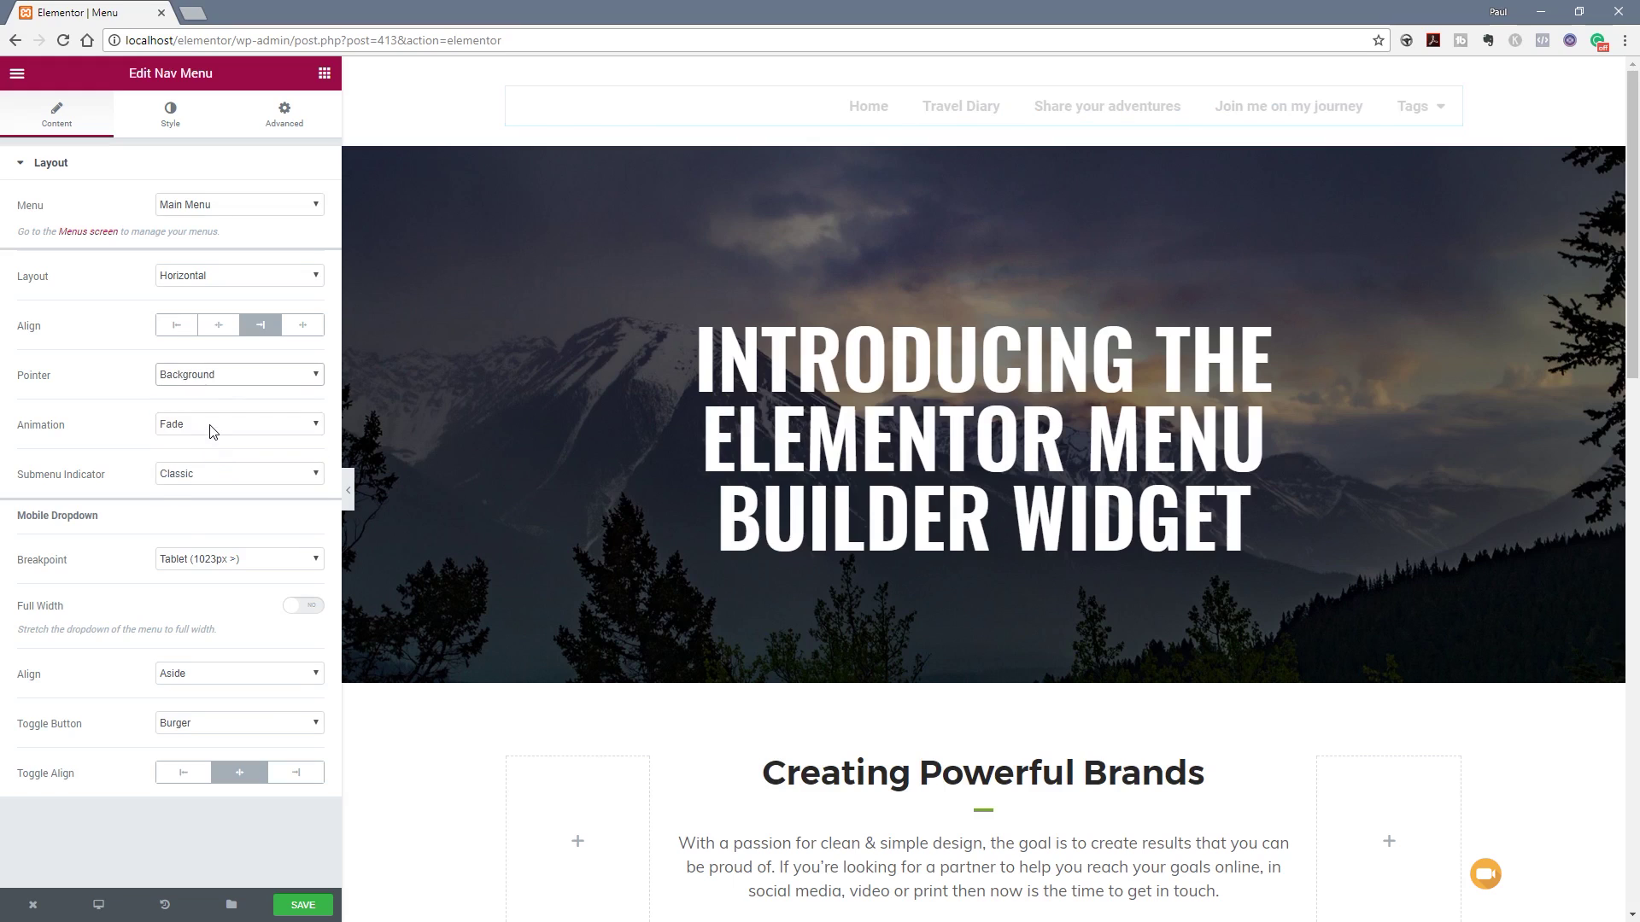
click(212, 425)
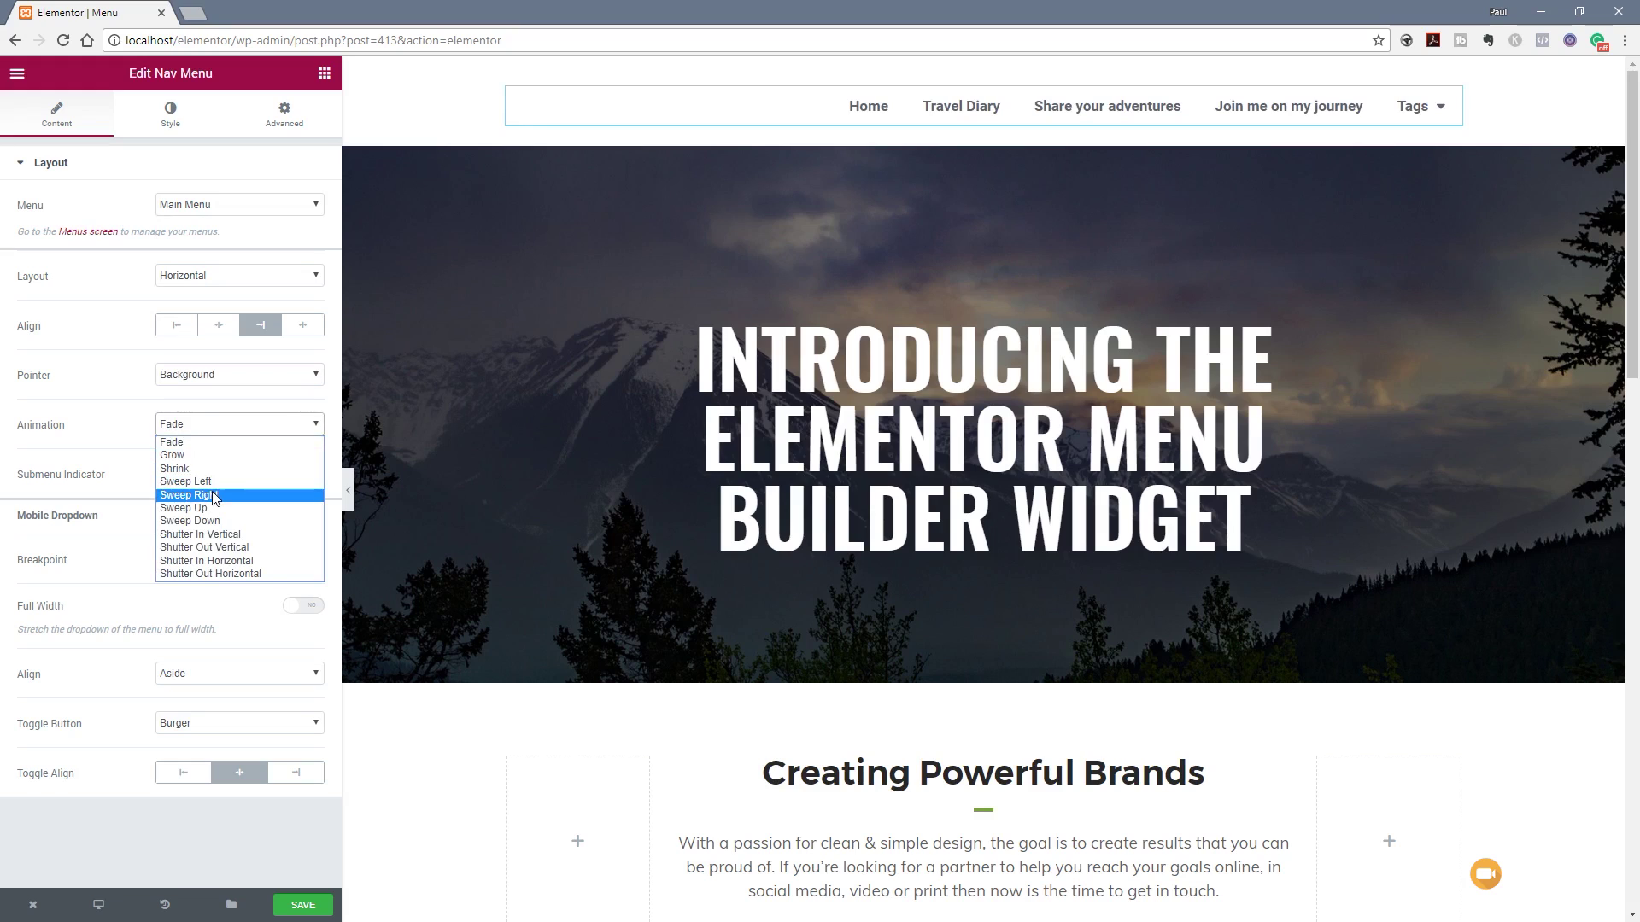
click(286, 496)
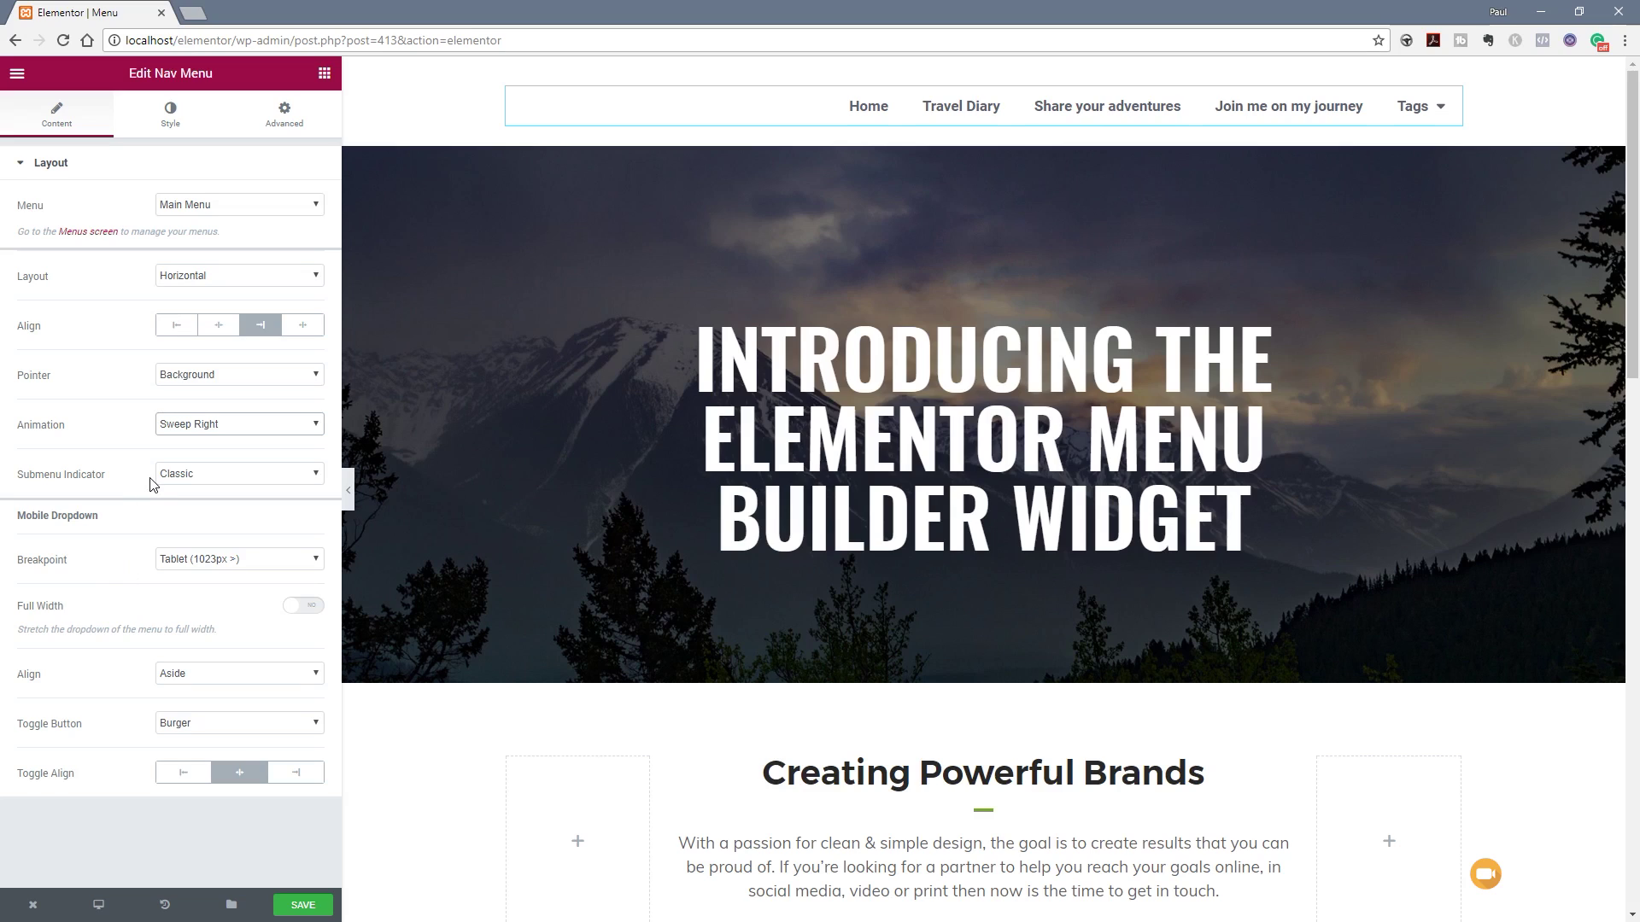
click(213, 480)
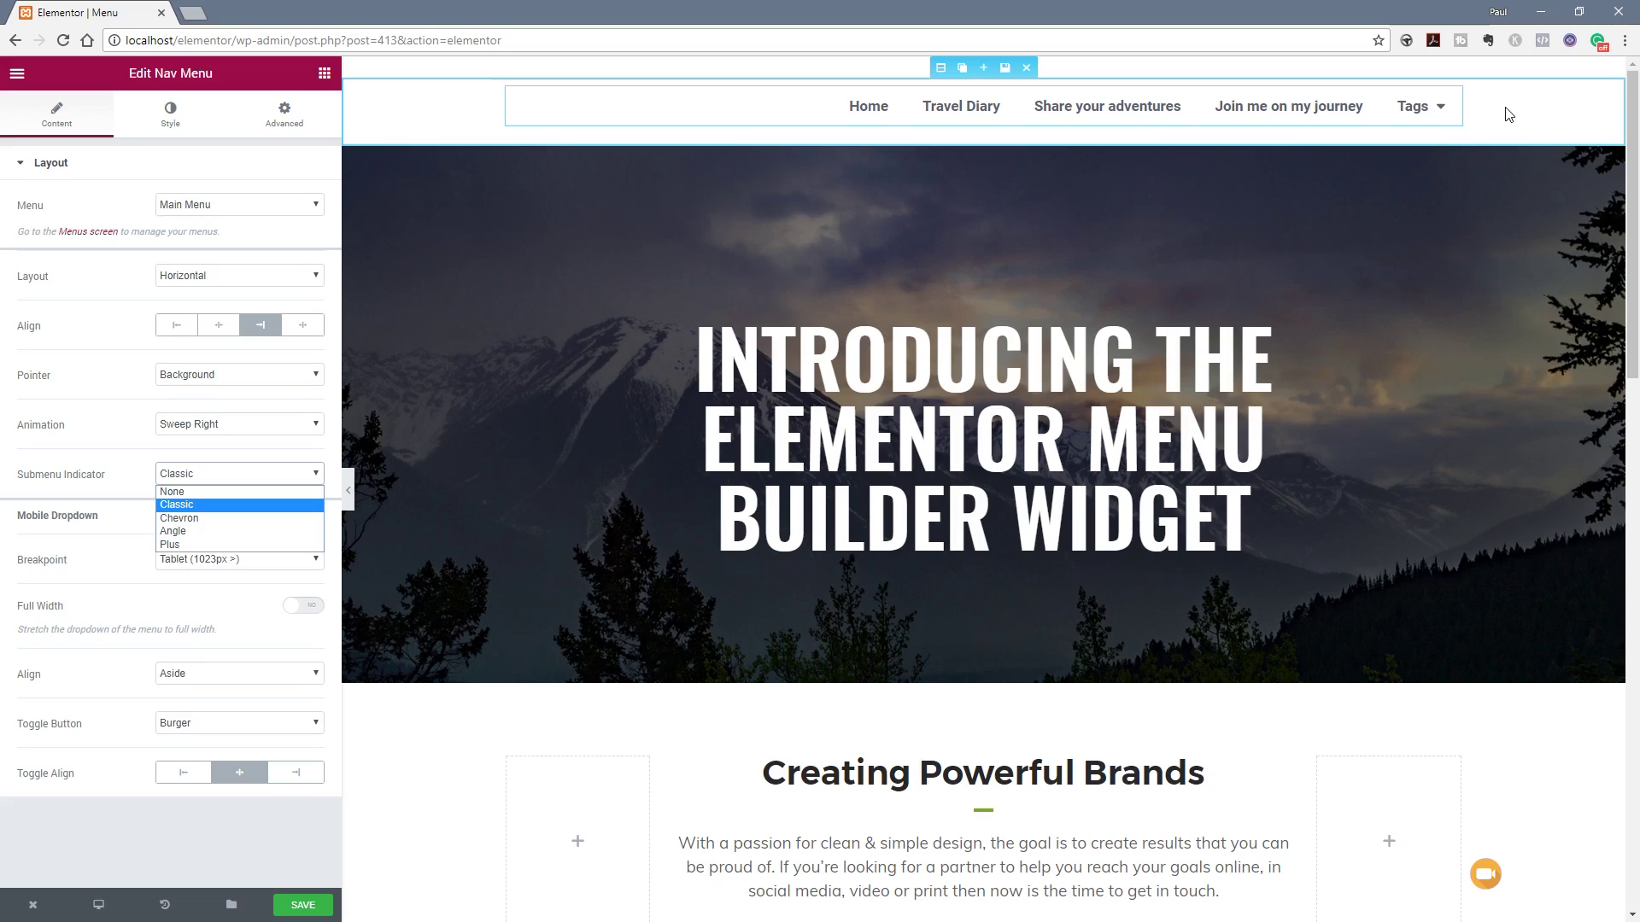
mouse_move(1459, 117)
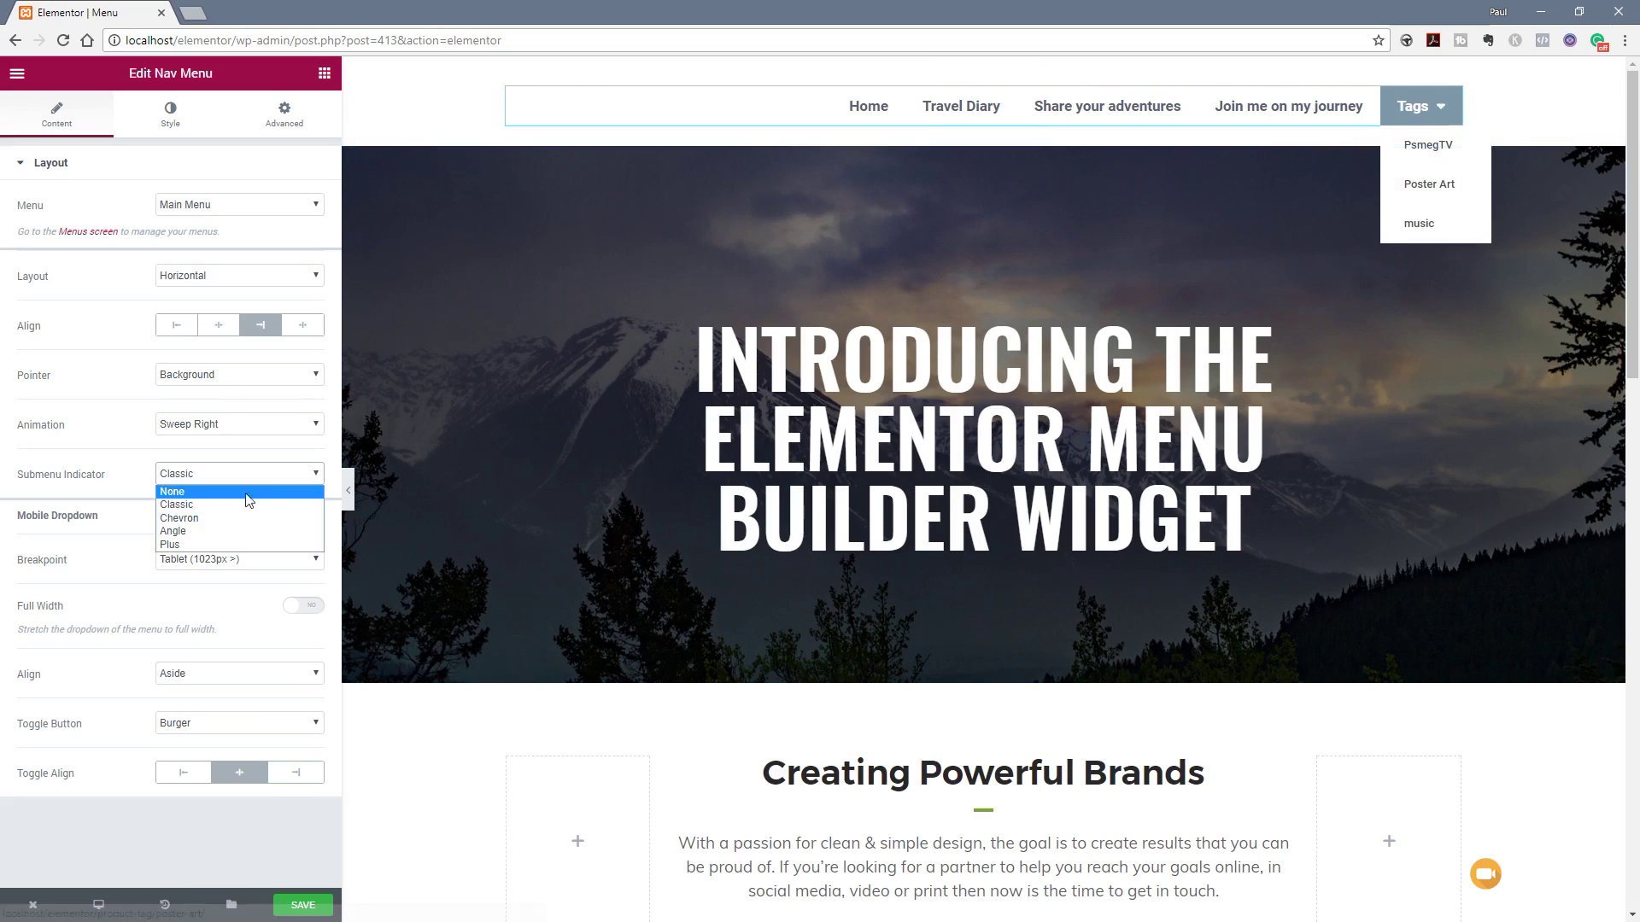
click(180, 519)
click(229, 475)
click(223, 494)
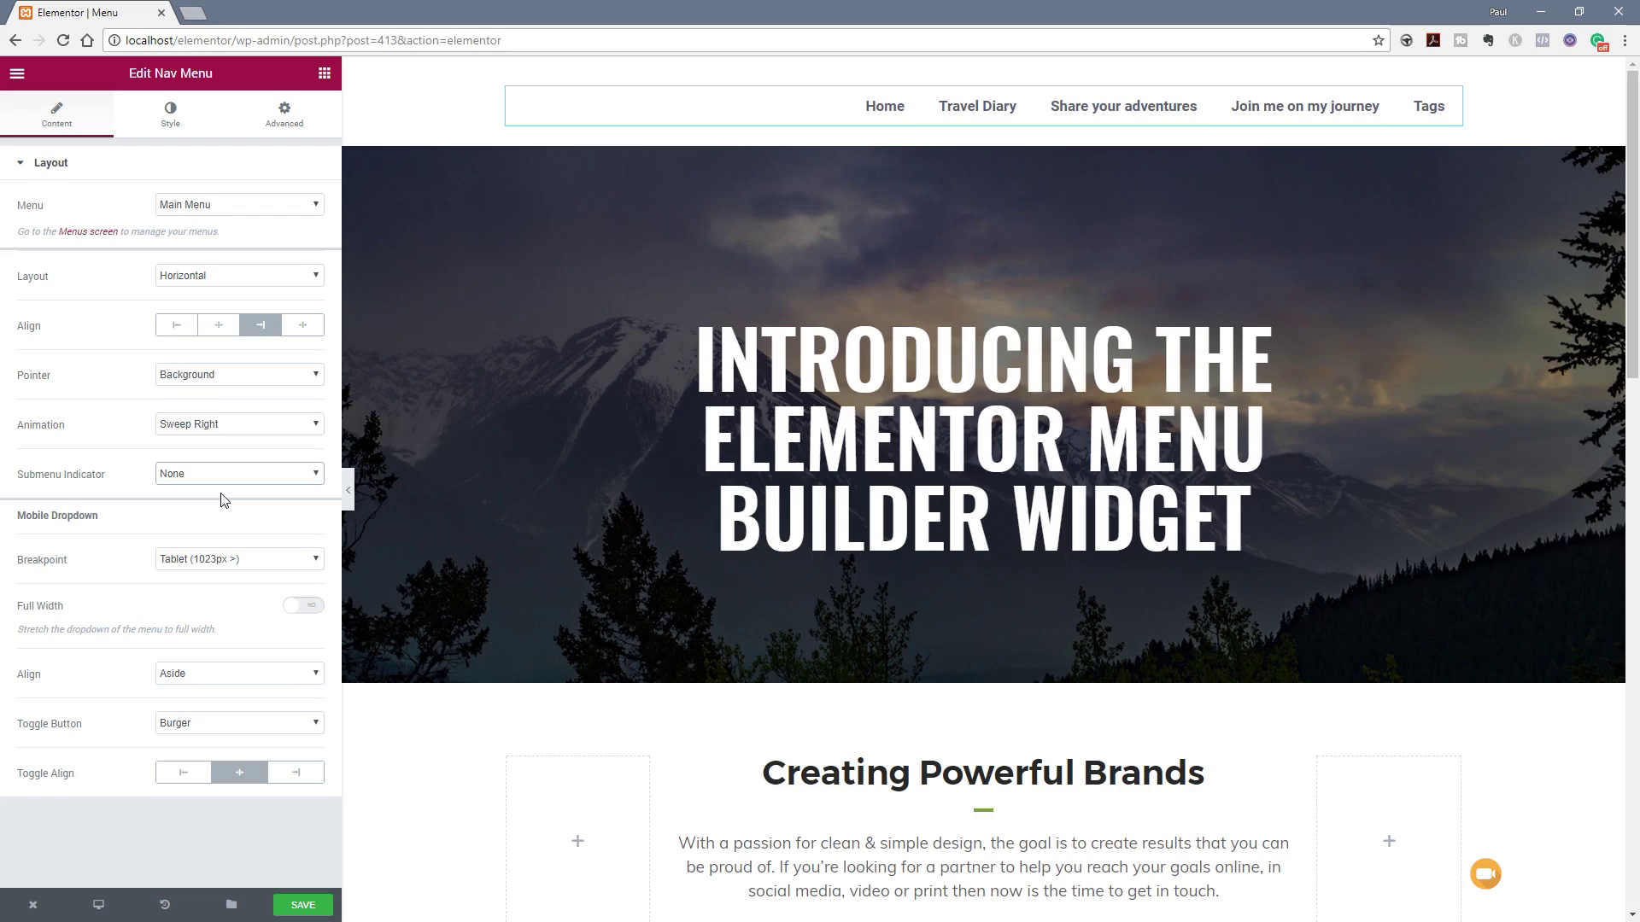
click(241, 473)
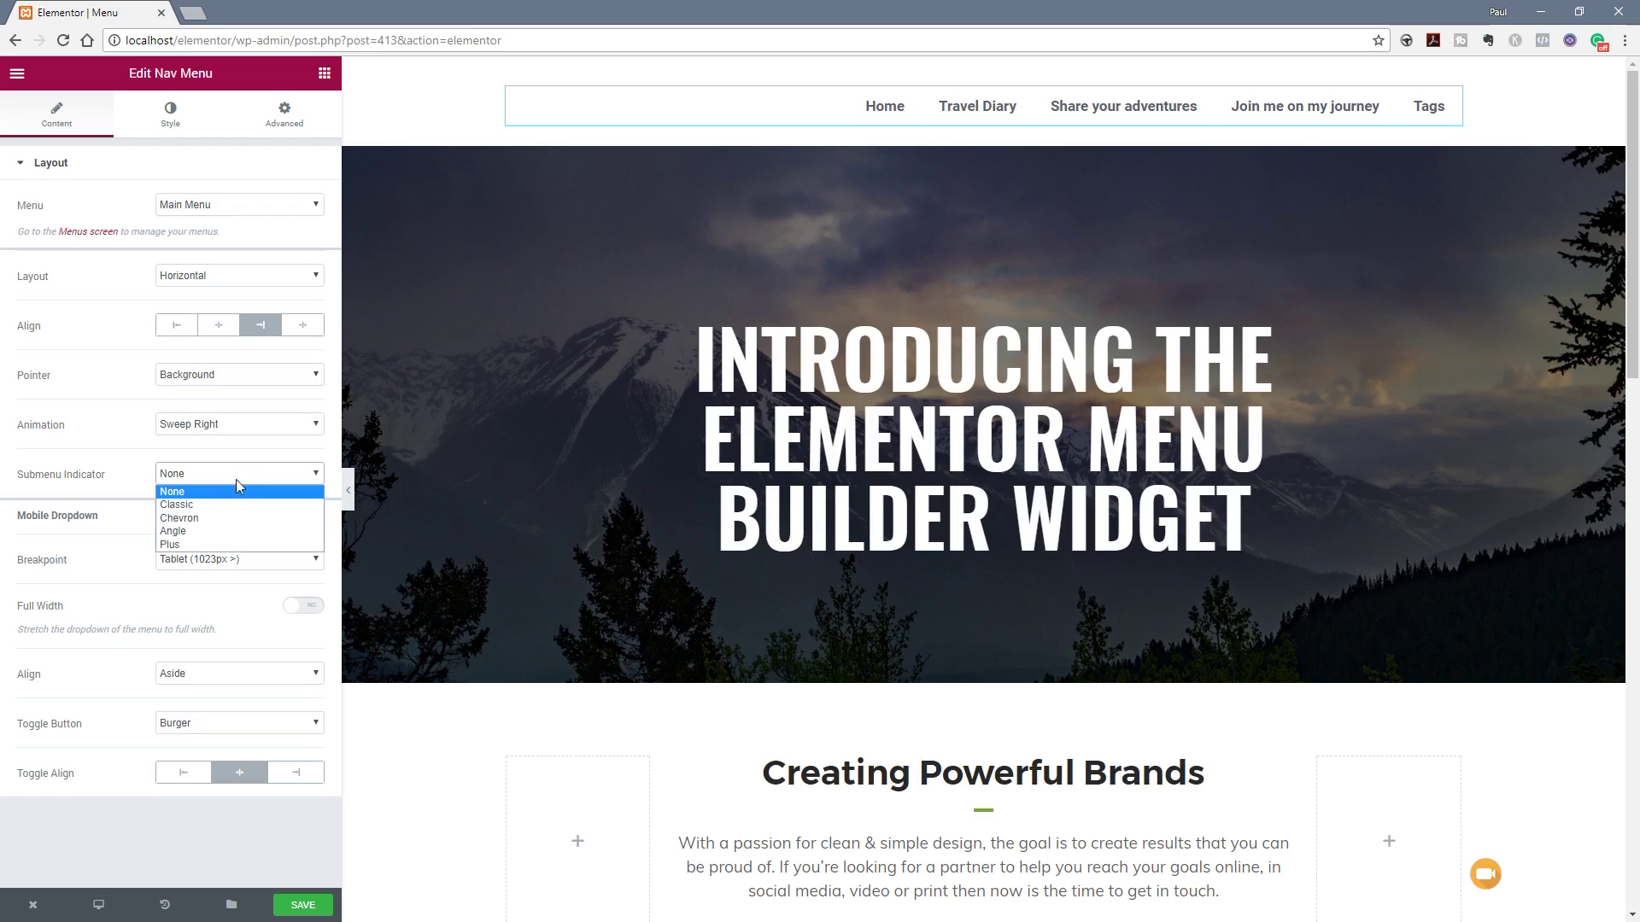
click(225, 519)
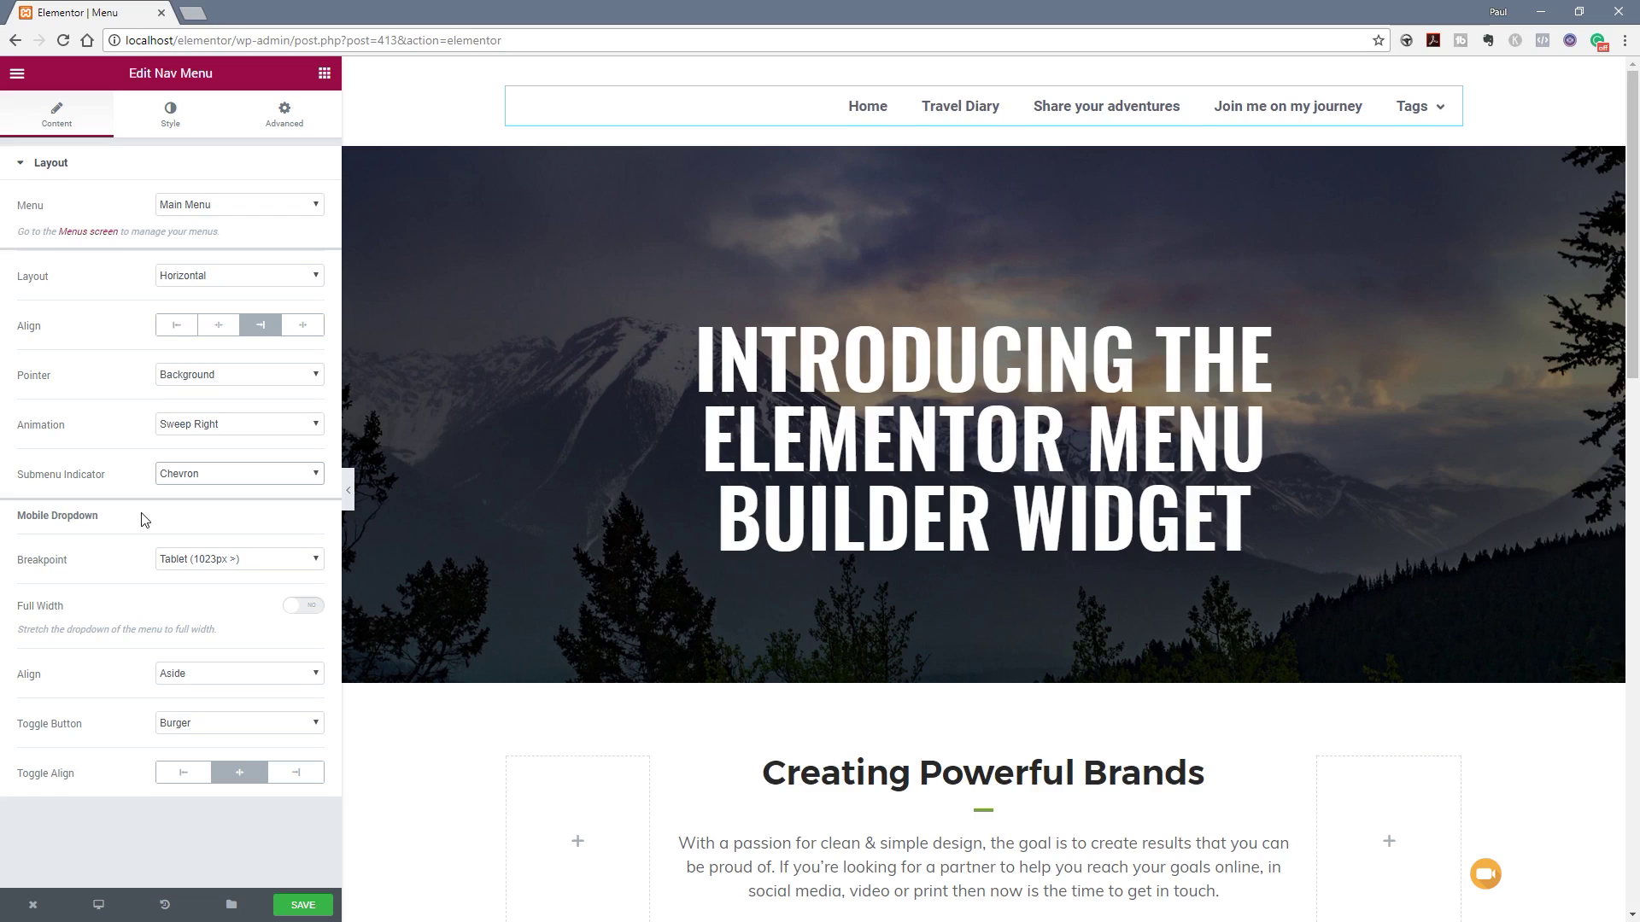
click(240, 560)
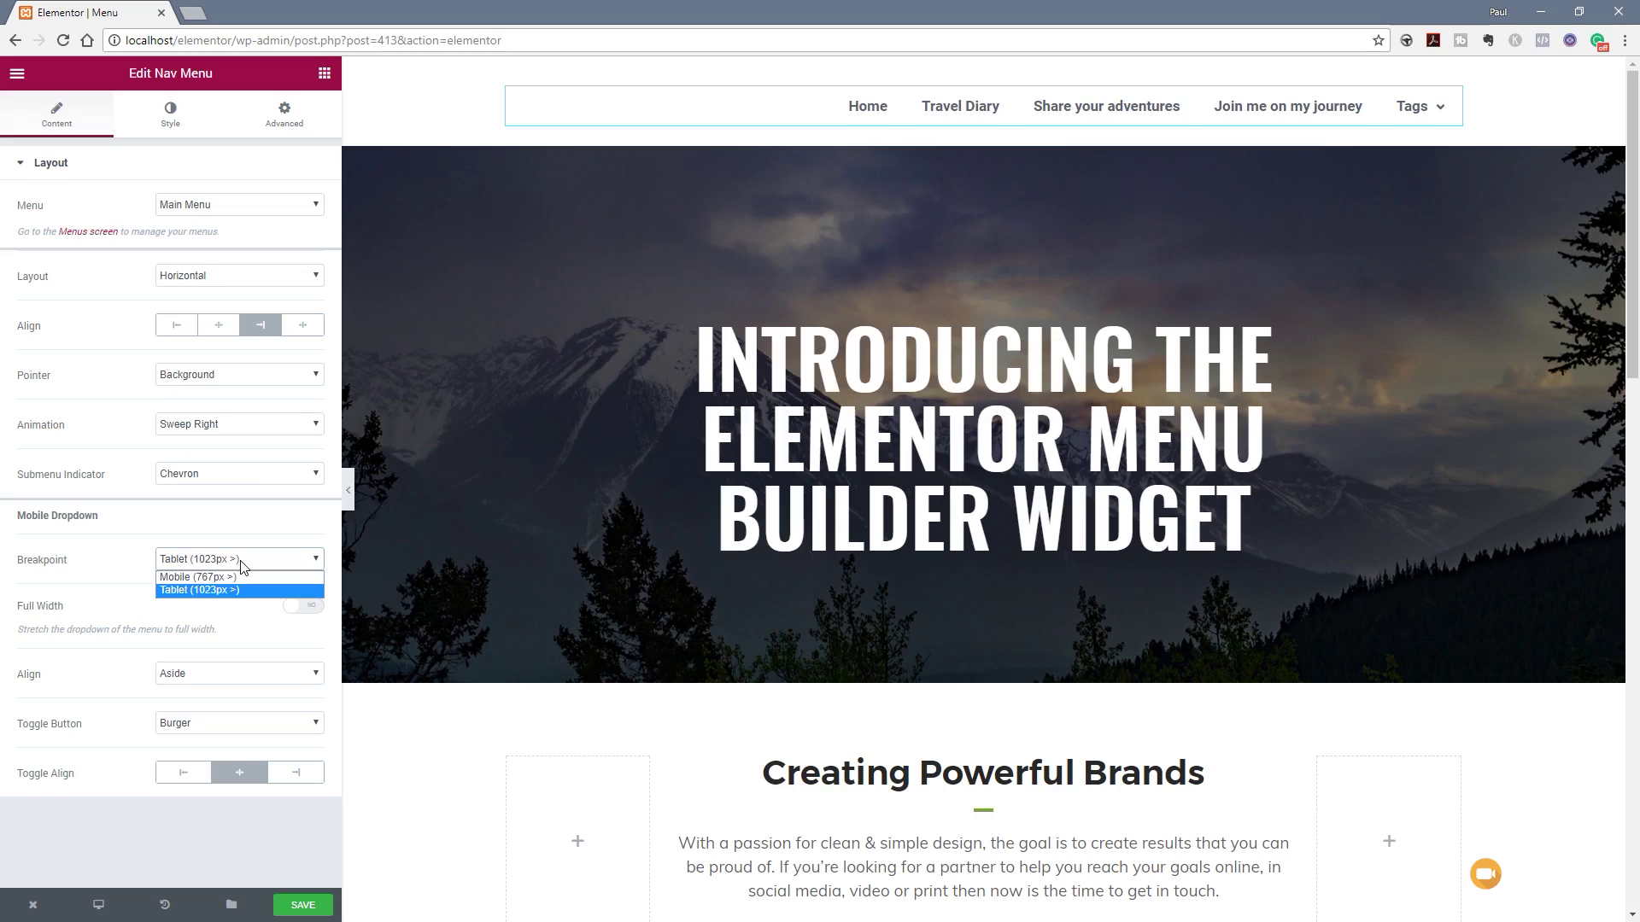
click(130, 567)
click(219, 560)
click(132, 568)
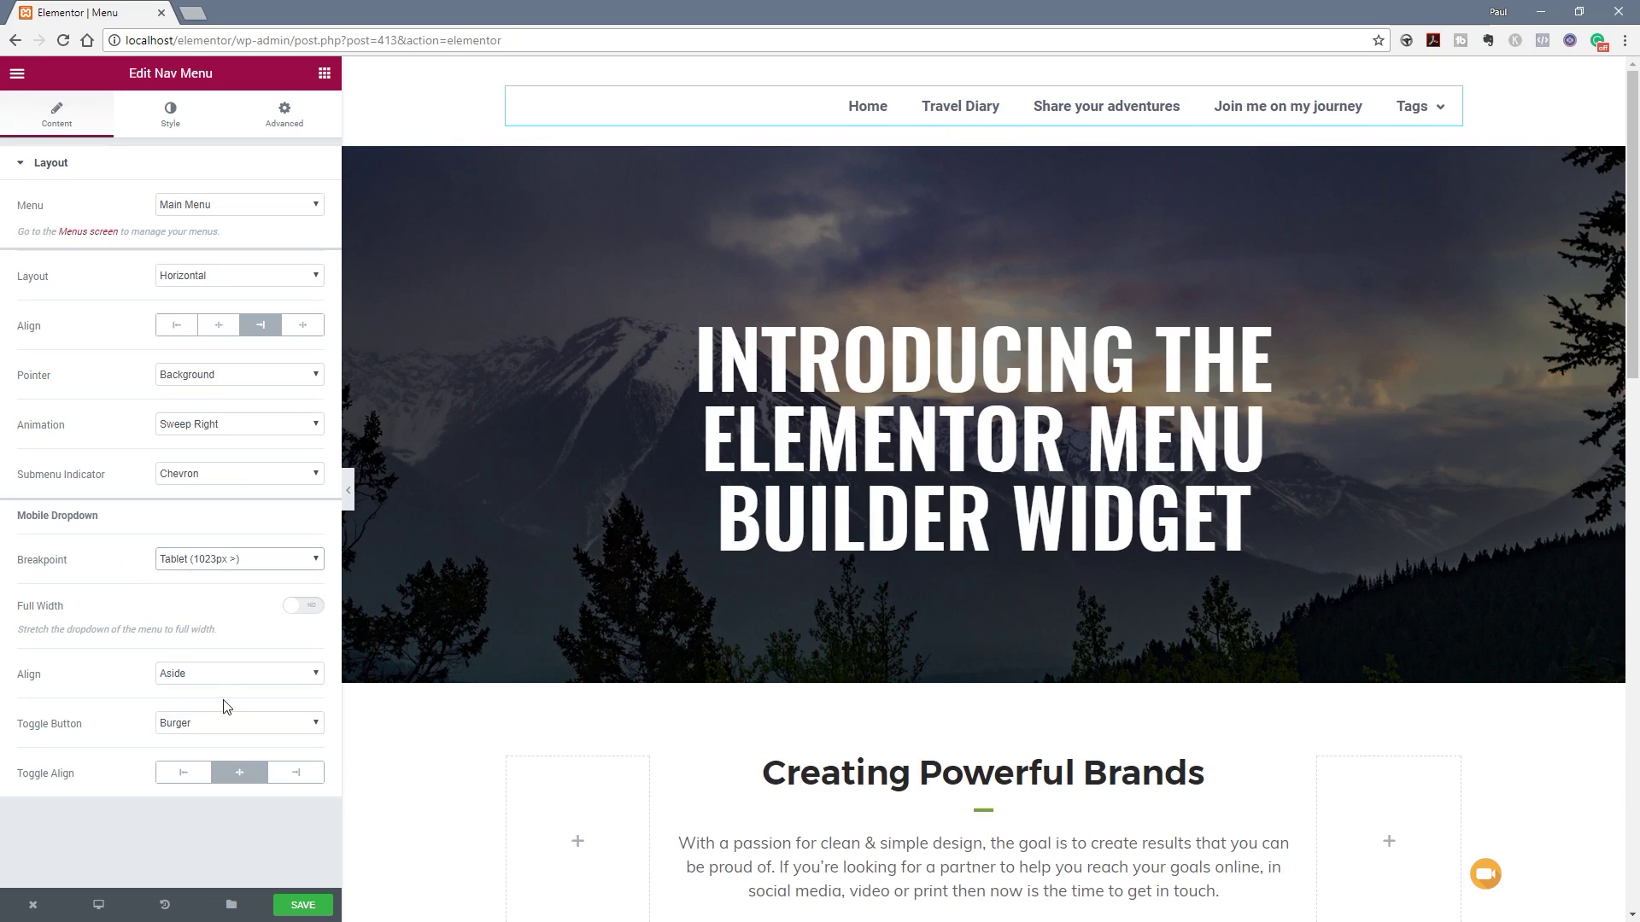
click(263, 734)
click(97, 769)
In the Style tab, review the menu items' normal, hover, active and typography settings.
double_click(175, 115)
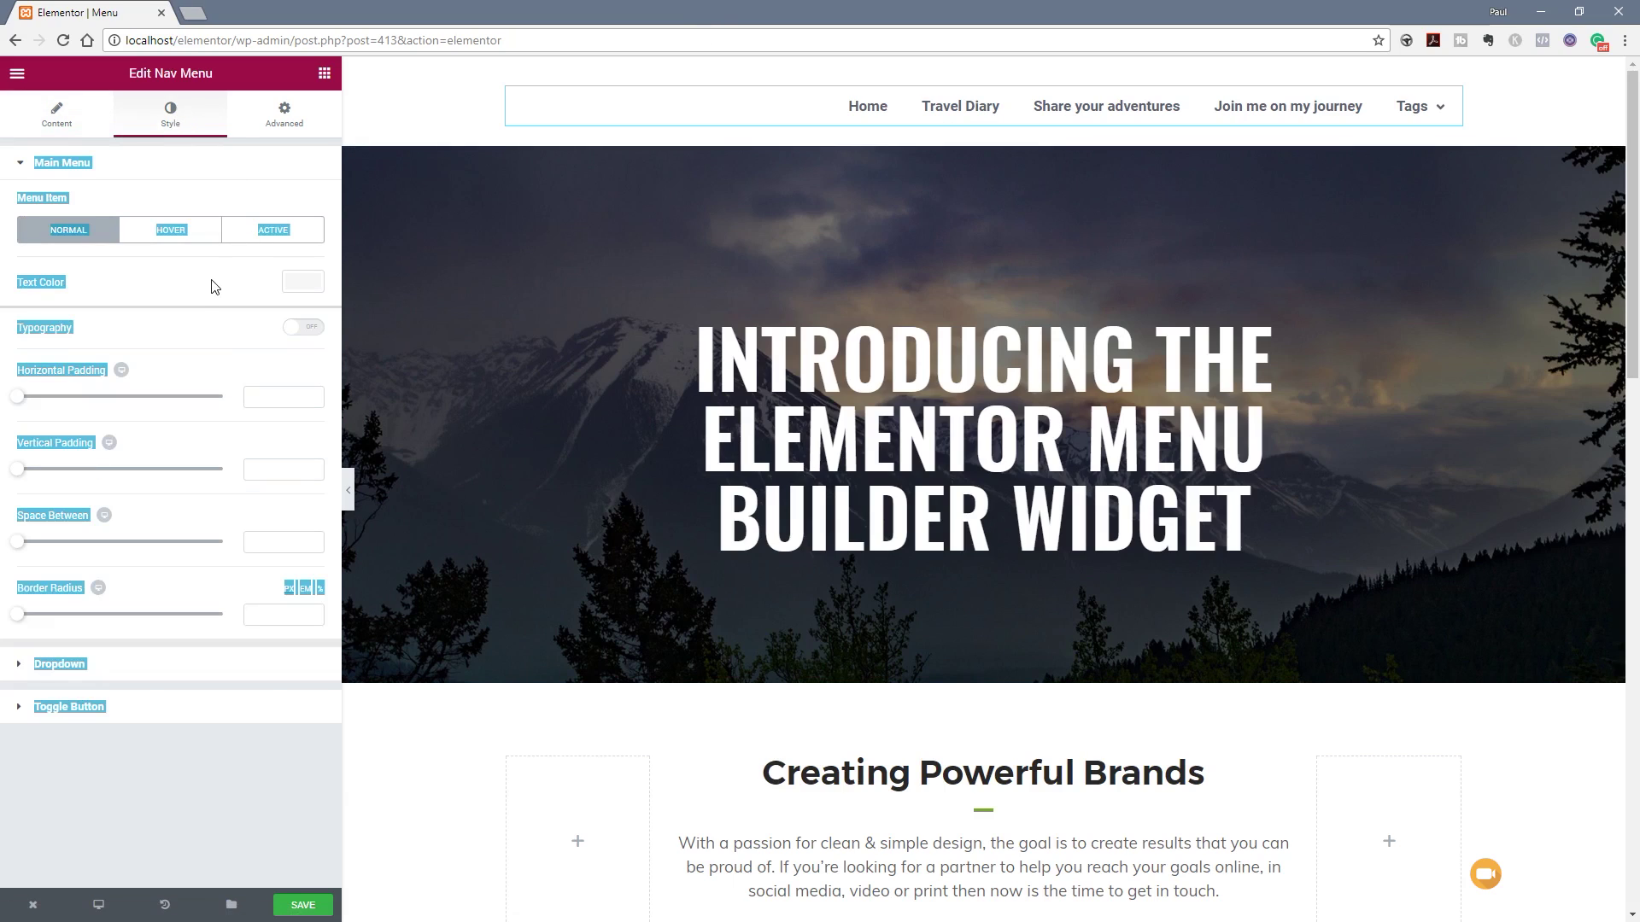
click(190, 206)
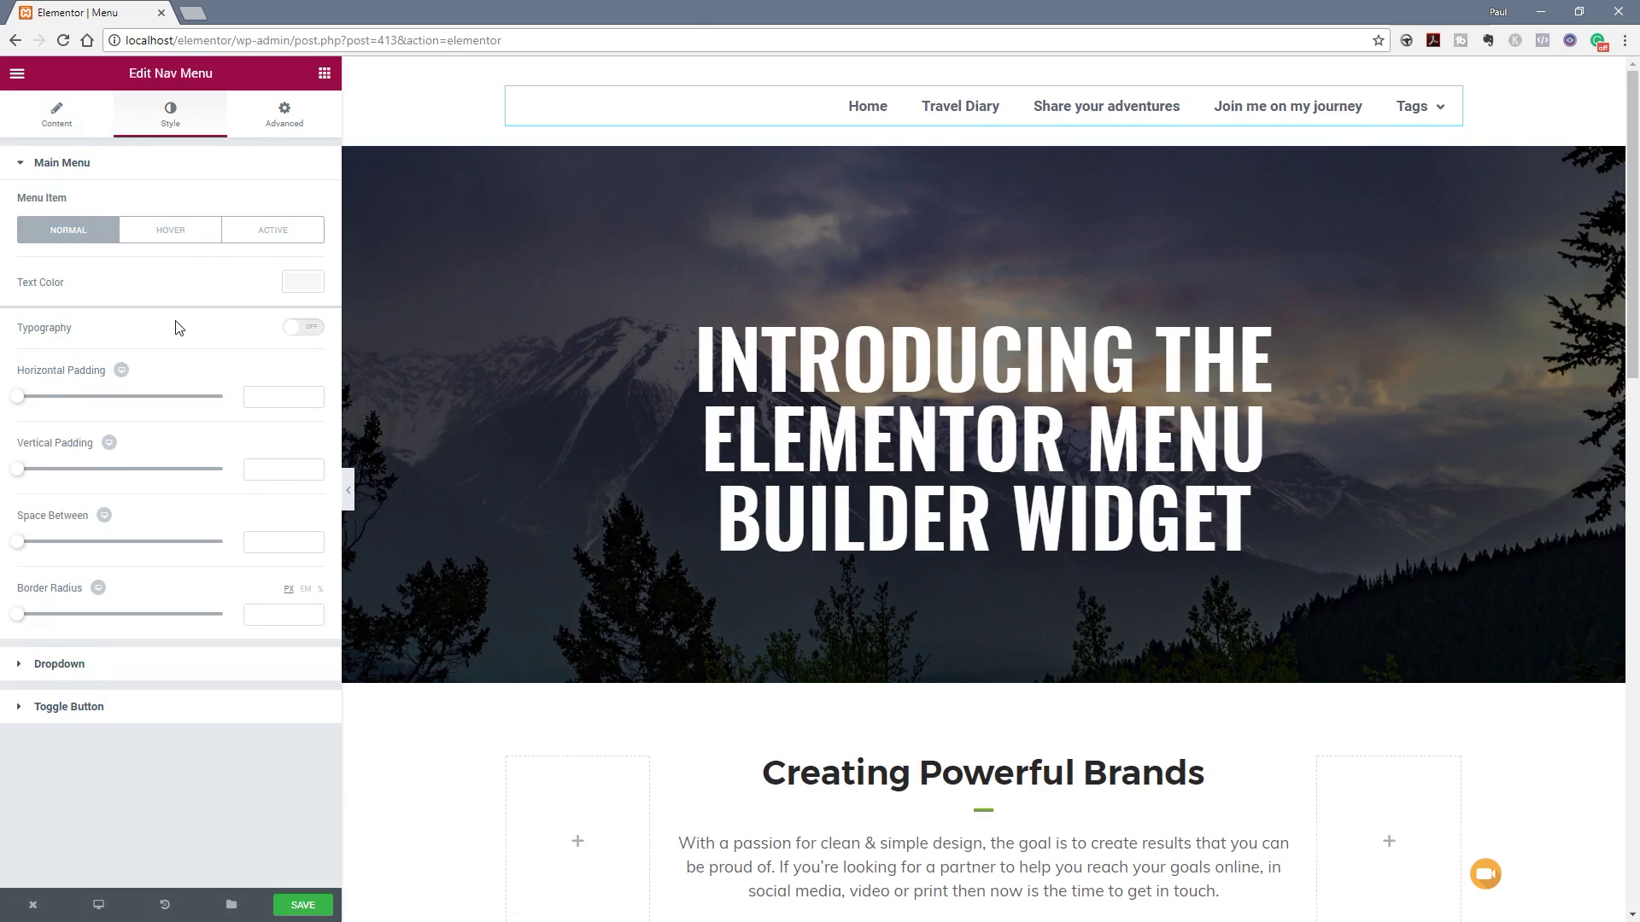
click(171, 236)
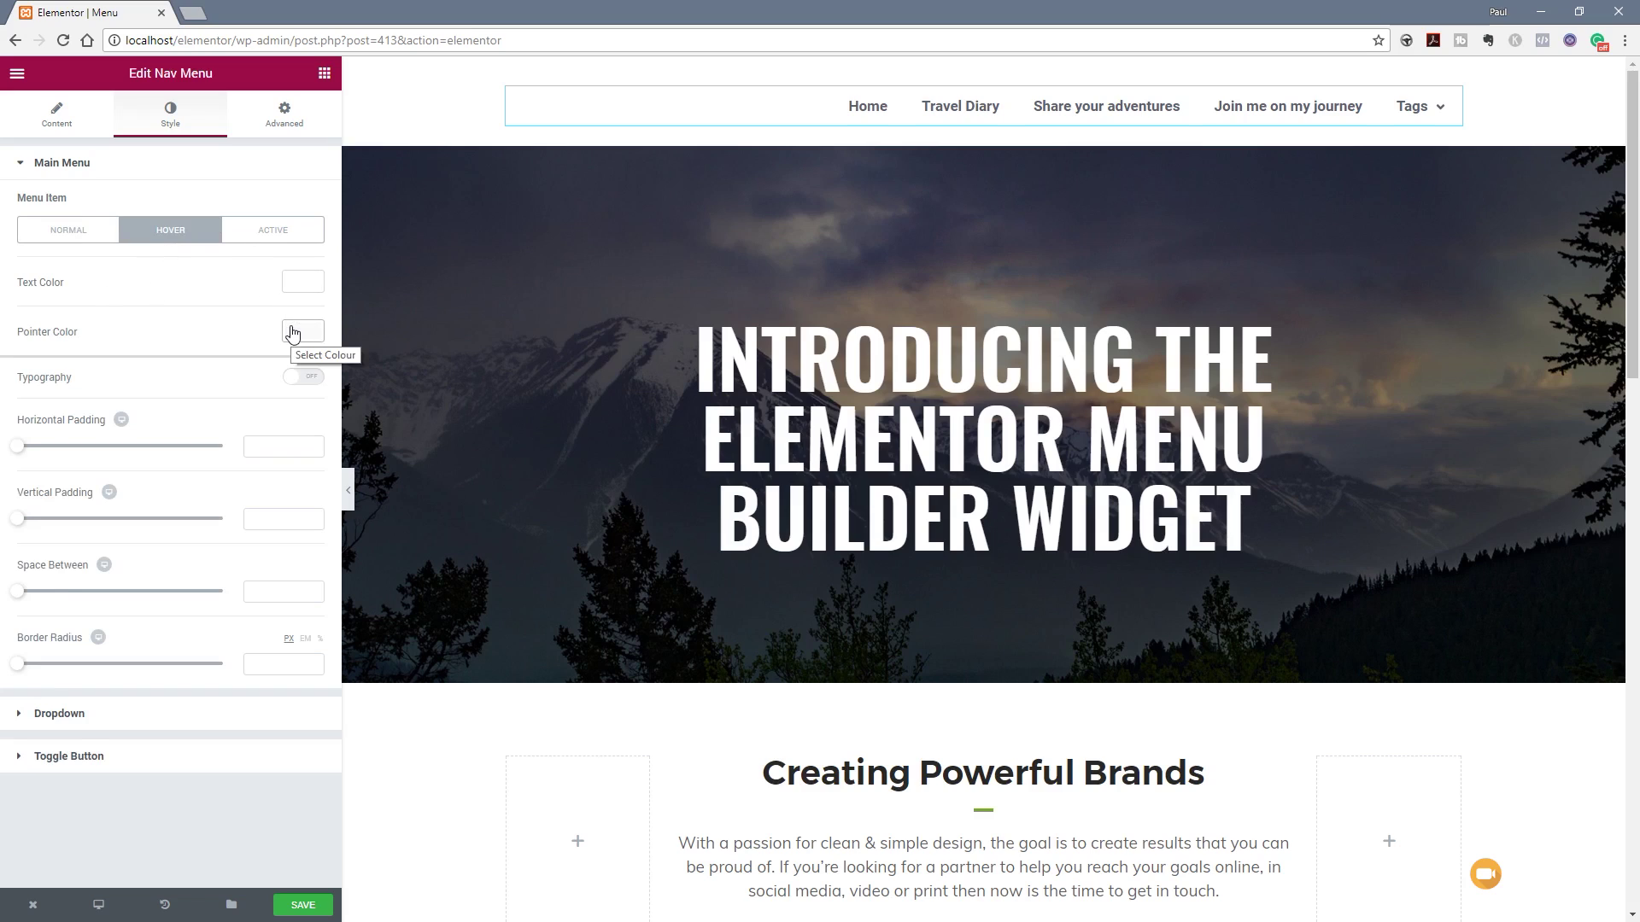
click(282, 229)
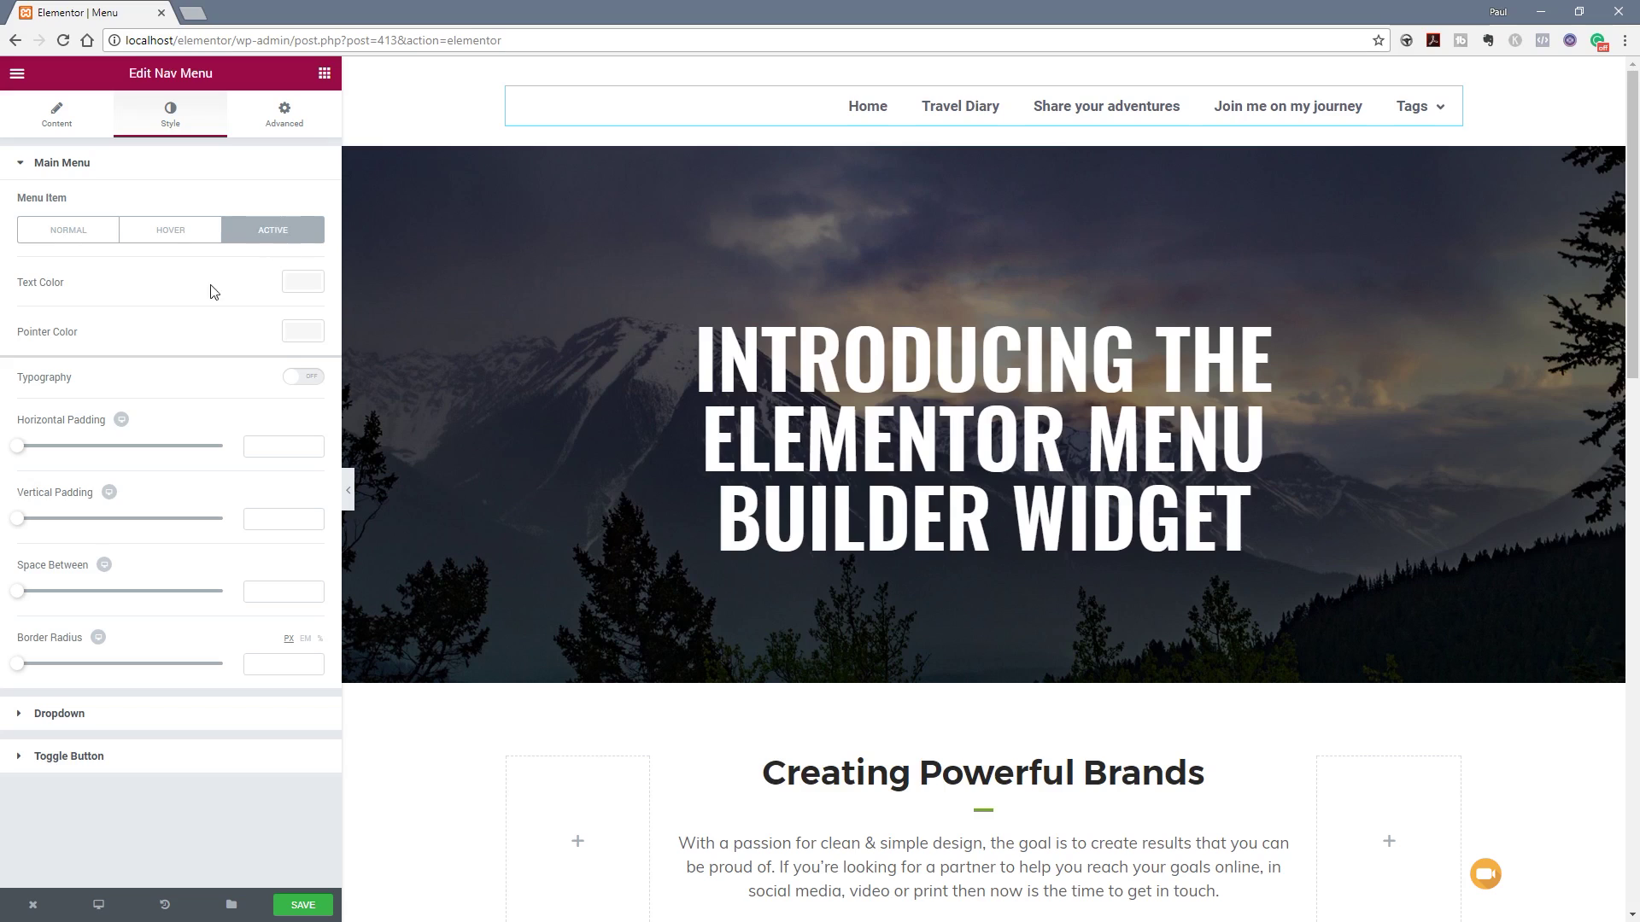
click(68, 243)
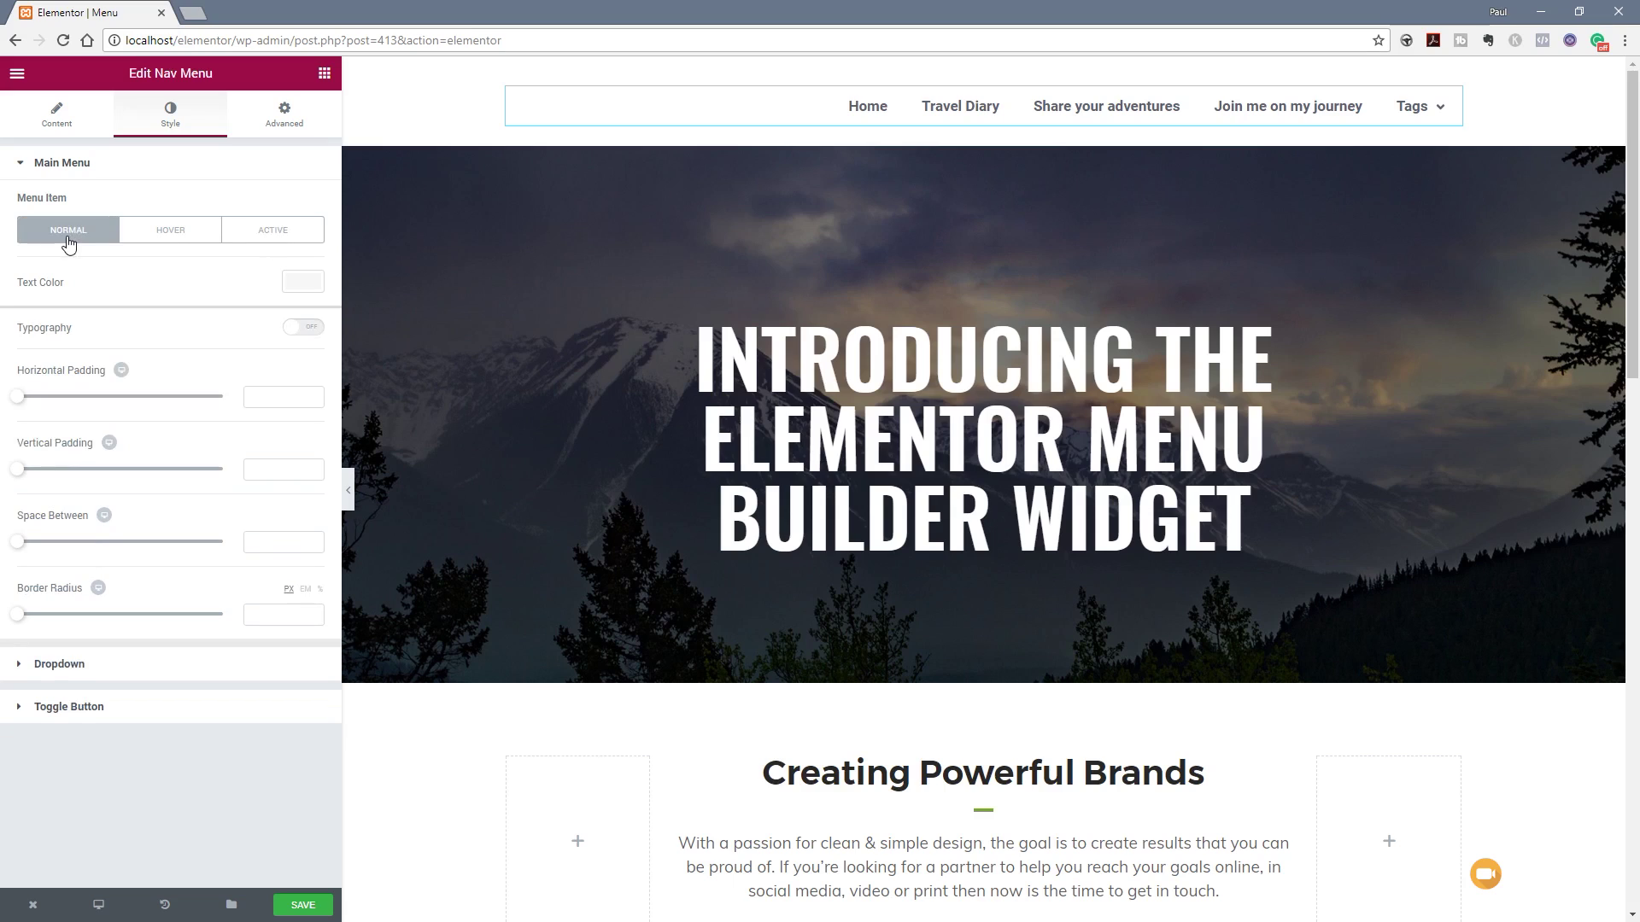
click(318, 333)
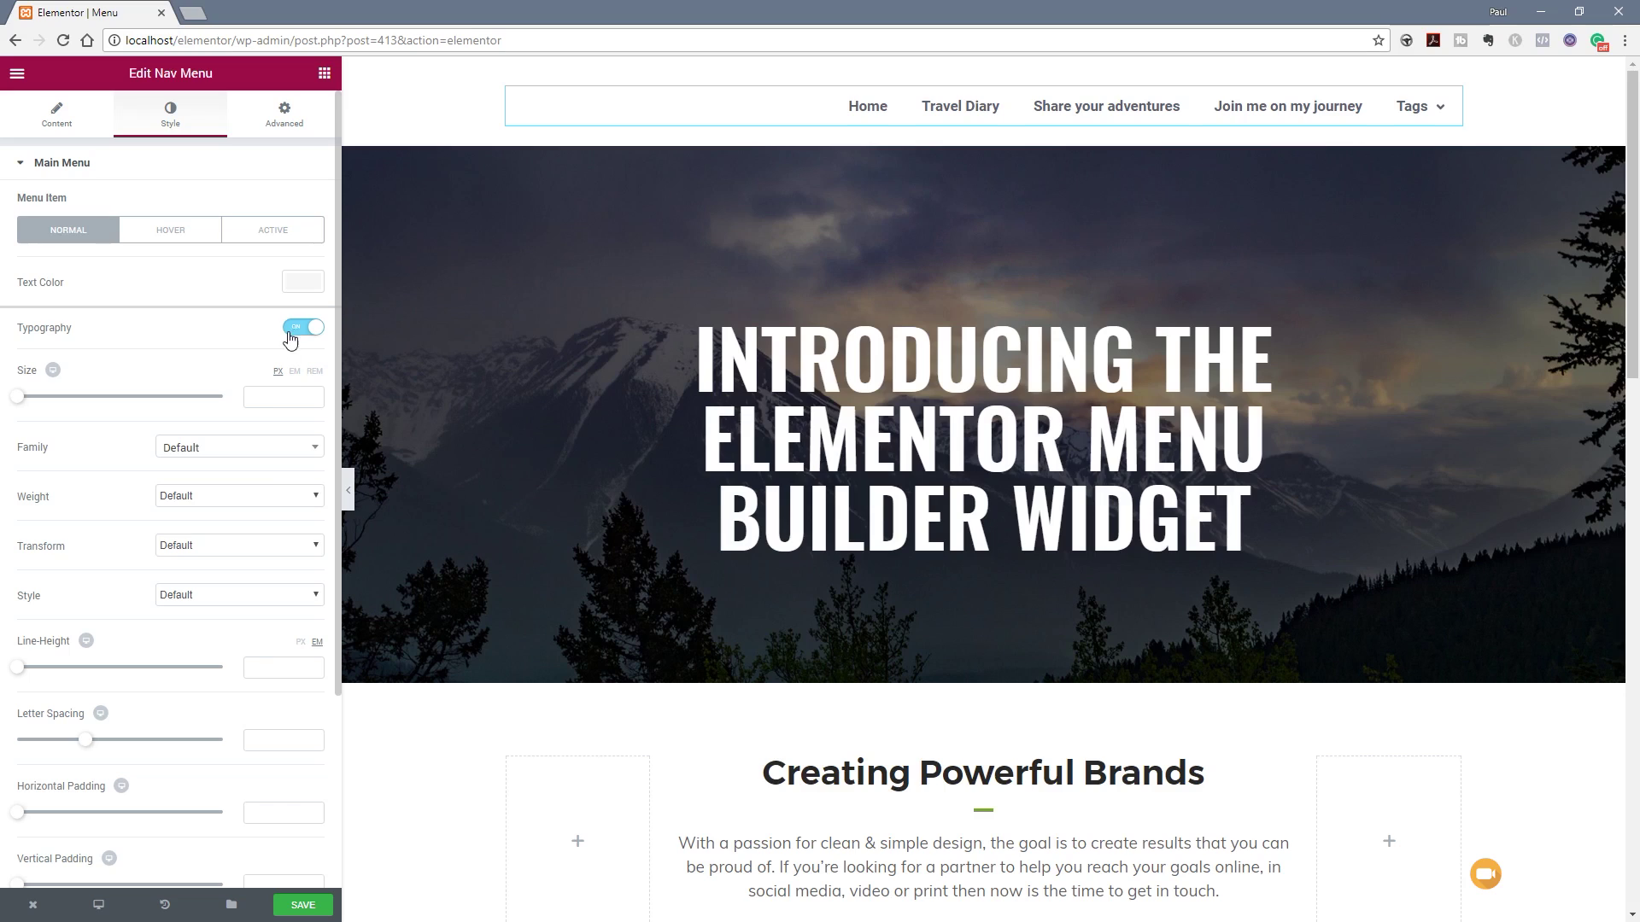
click(291, 333)
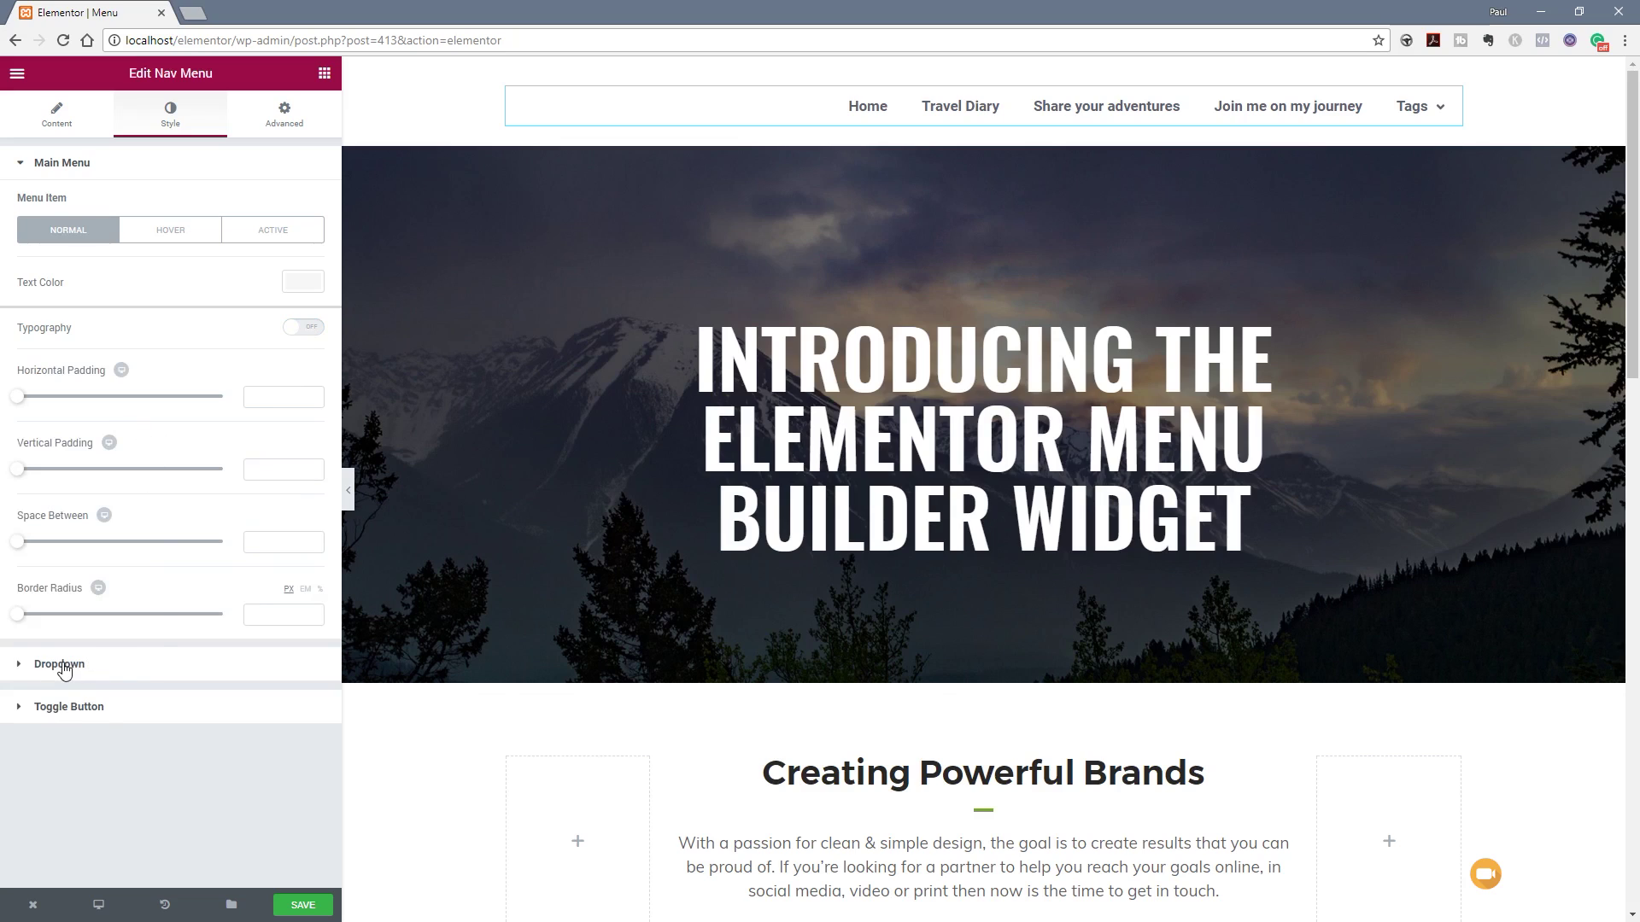
After reviewing the Dropdown settings, set the hamburger Toggle Button size to 15.
click(115, 665)
scroll(214, 666, down, 1)
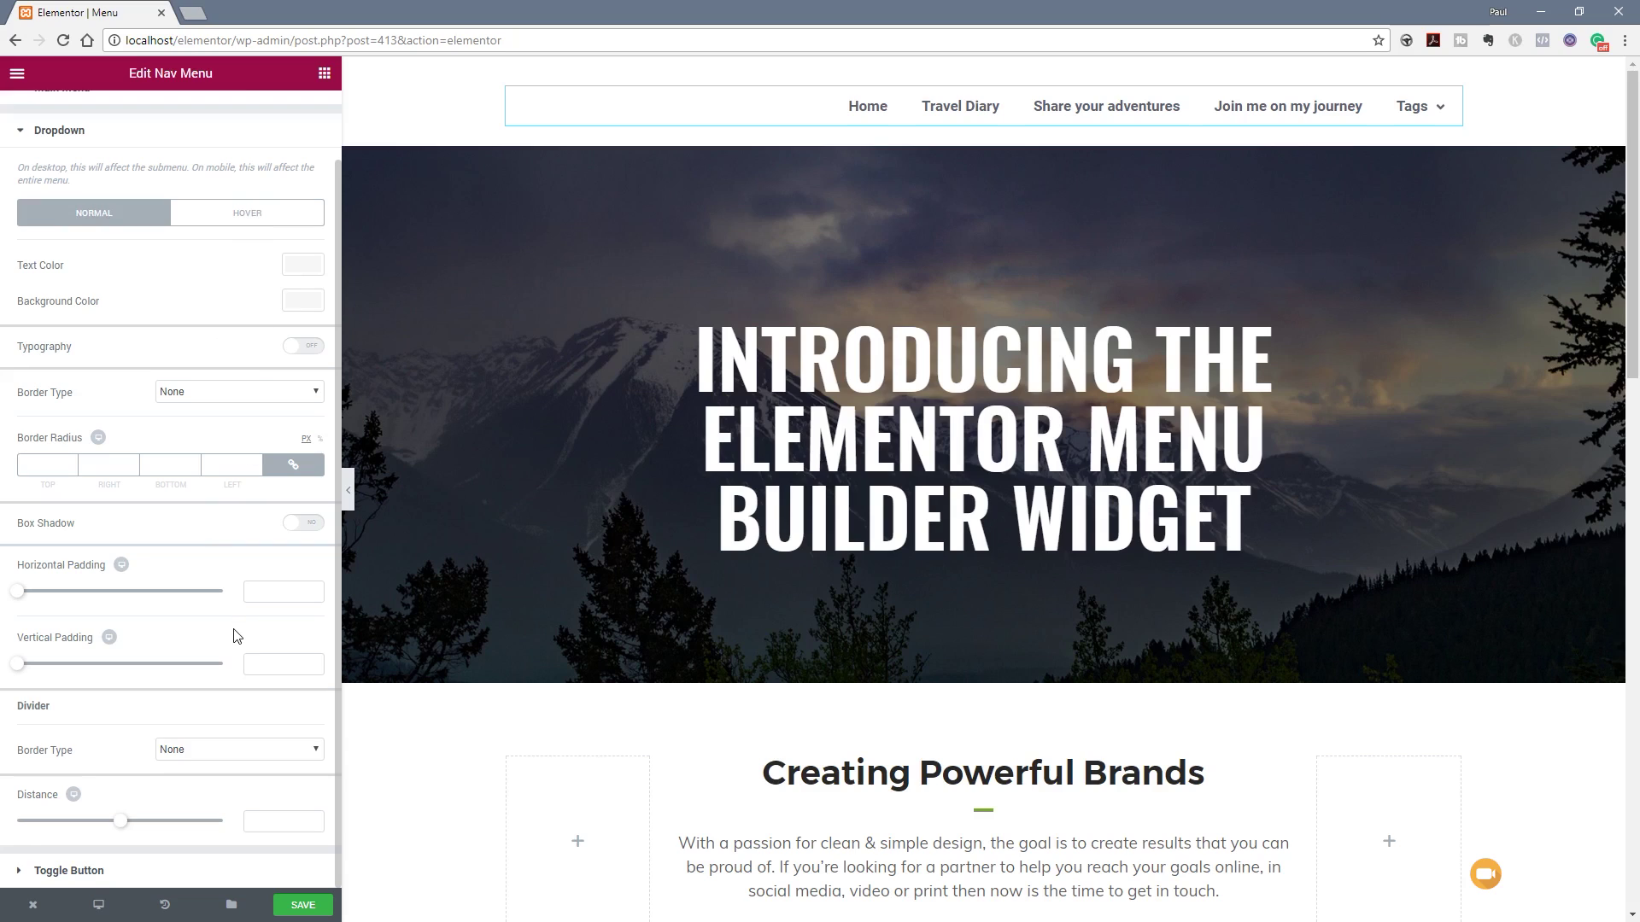
scroll(190, 517, up, 2)
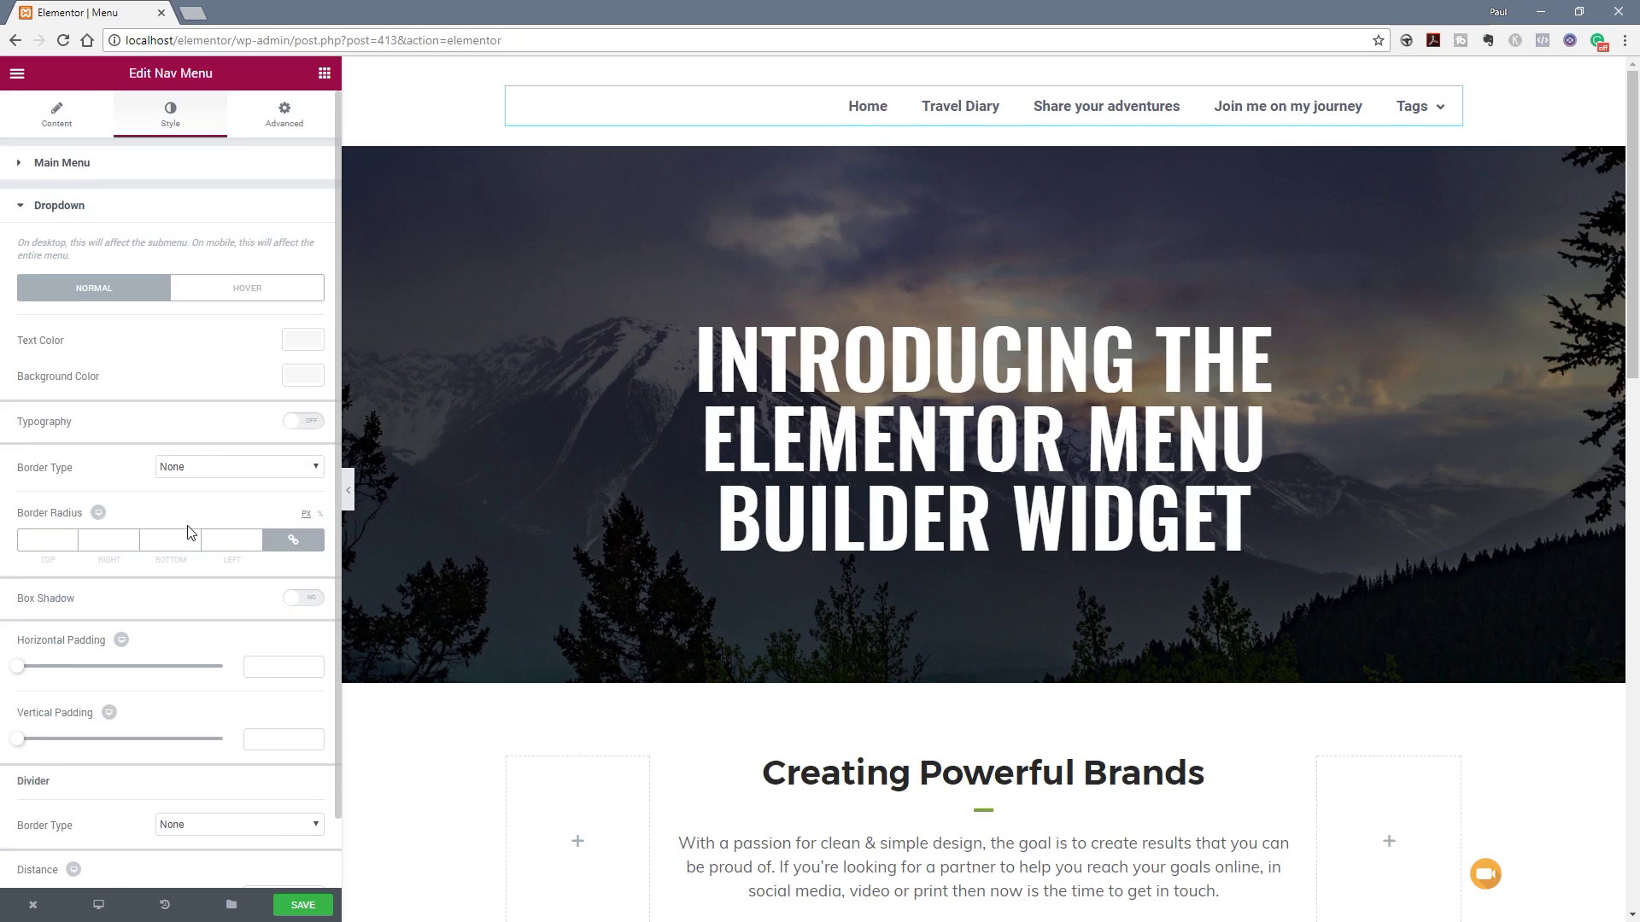
click(43, 209)
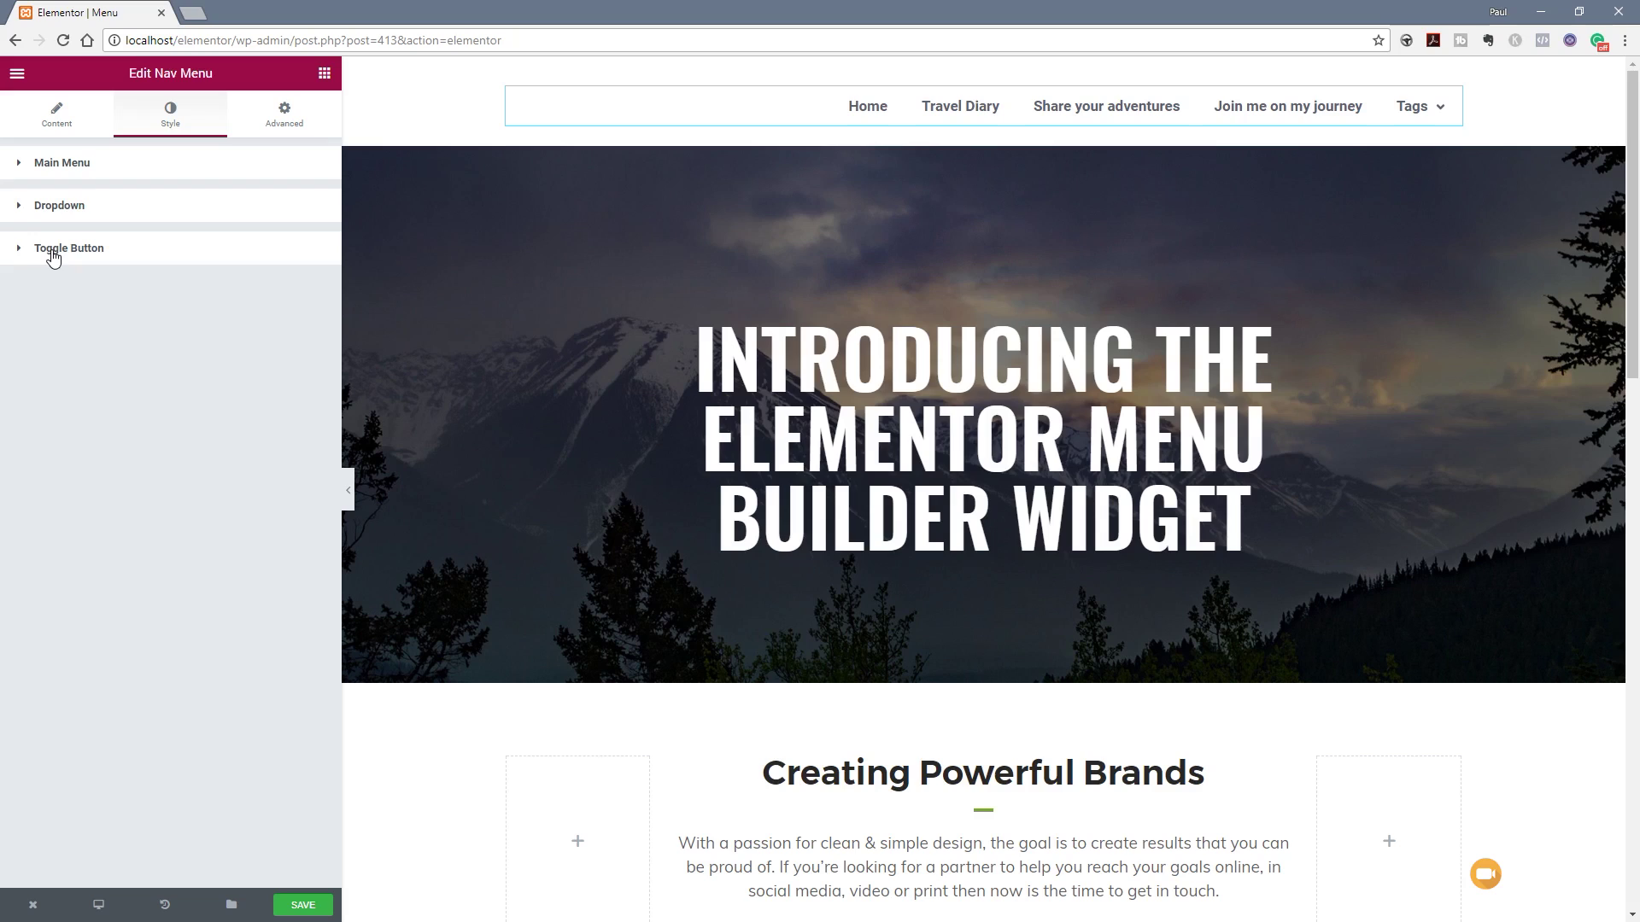
click(52, 251)
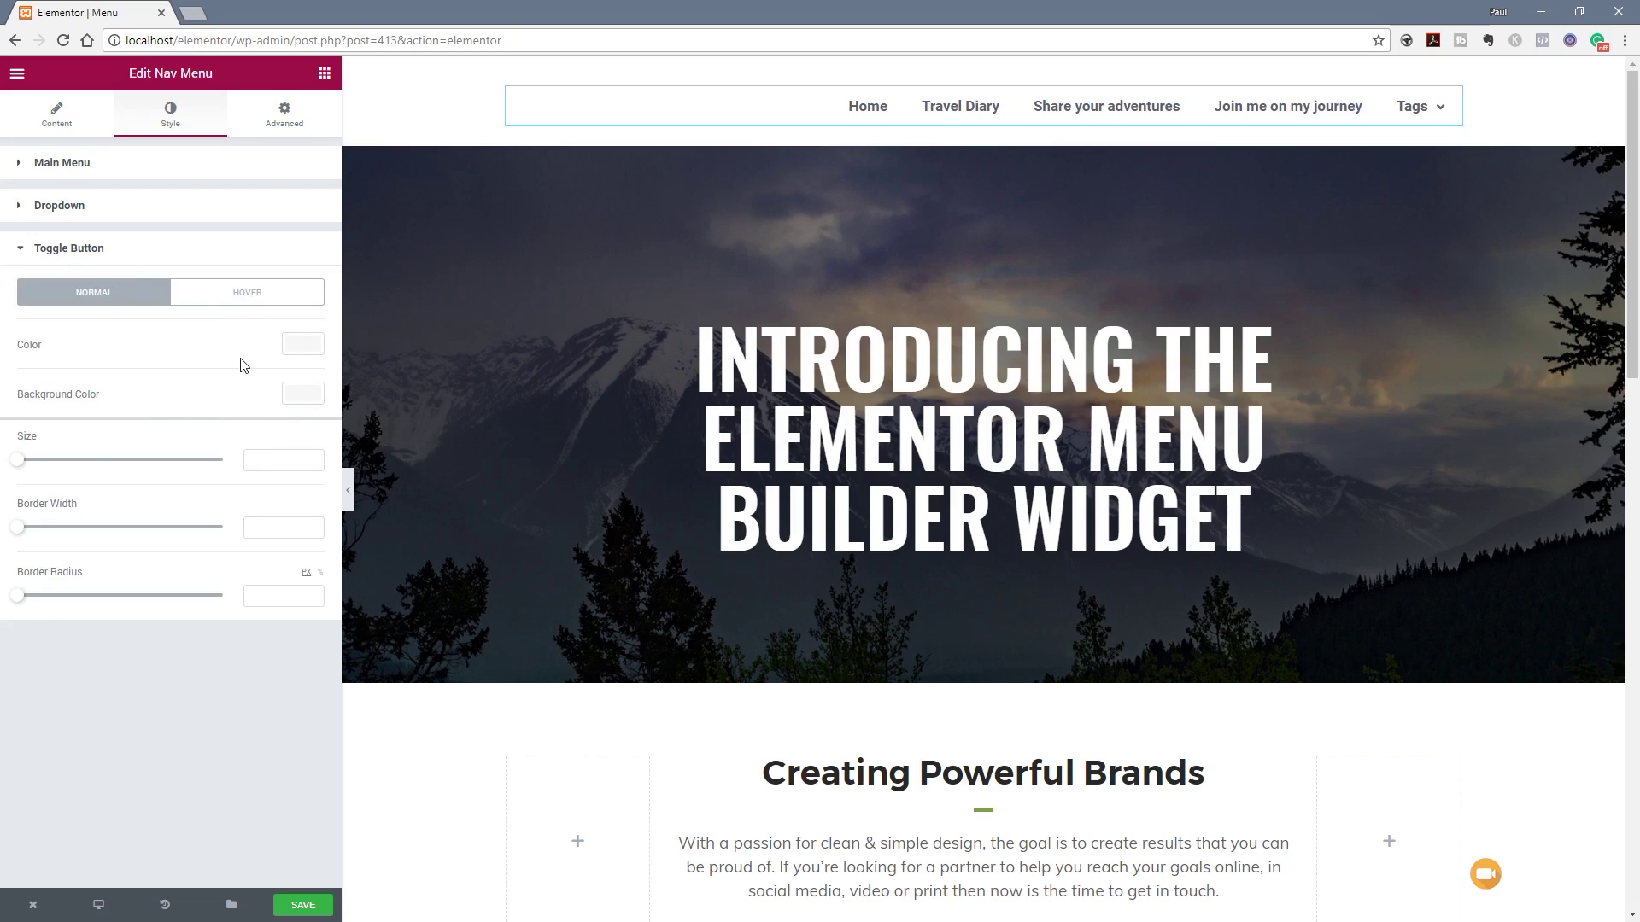
click(26, 467)
drag(30, 469, 18, 469)
click(277, 128)
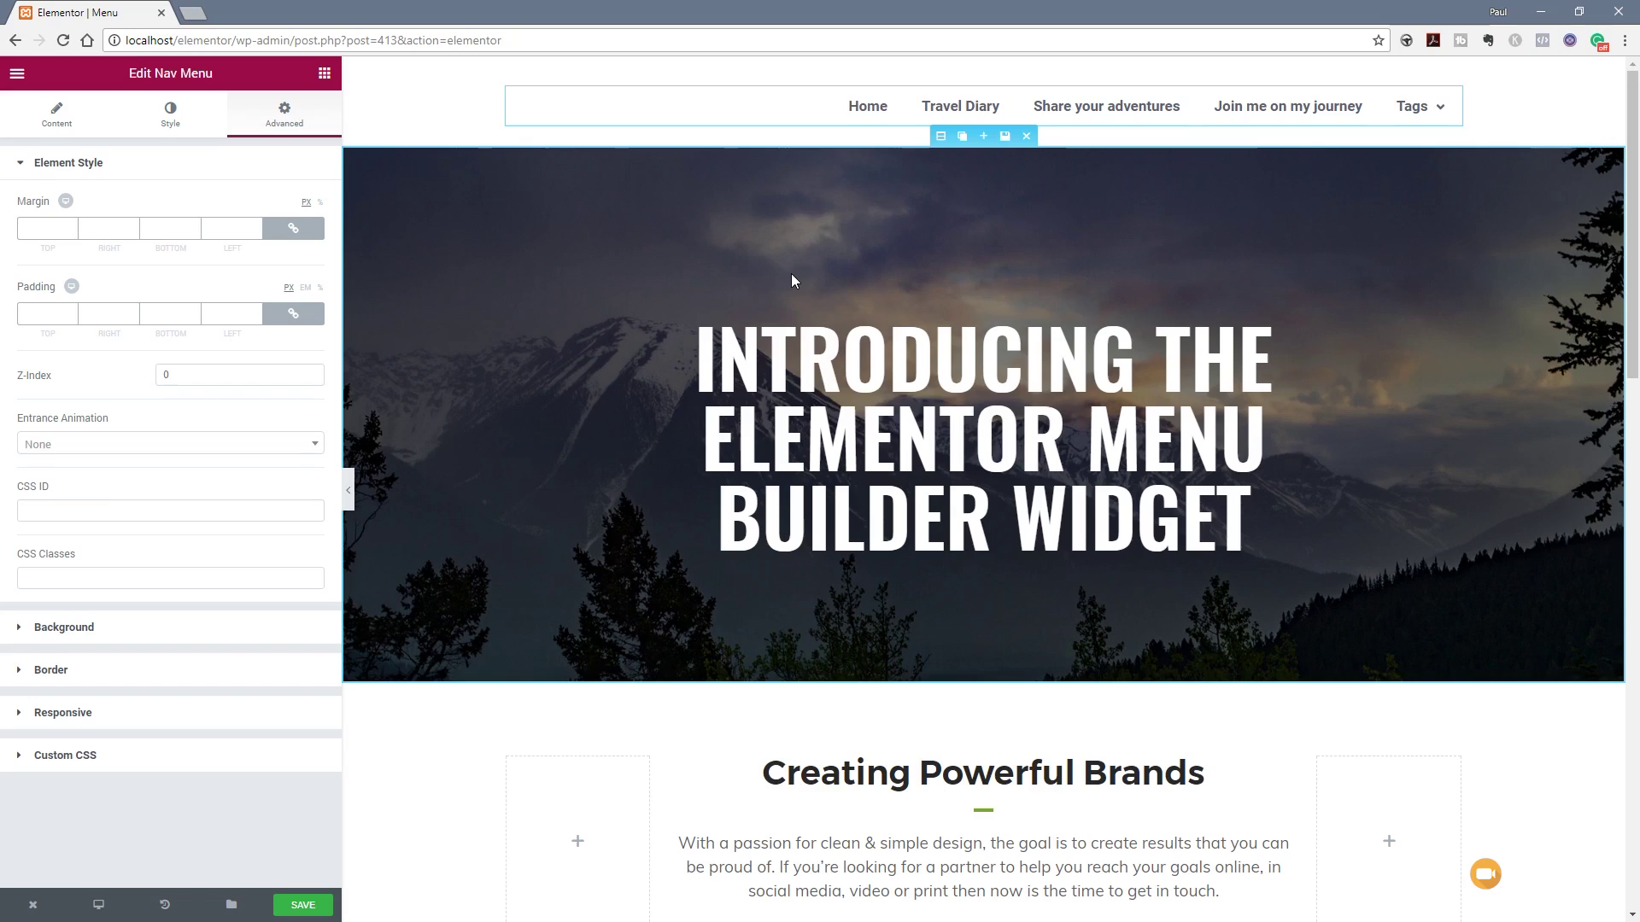
Select the hero section below the menu to open its Edit Section settings.
click(942, 137)
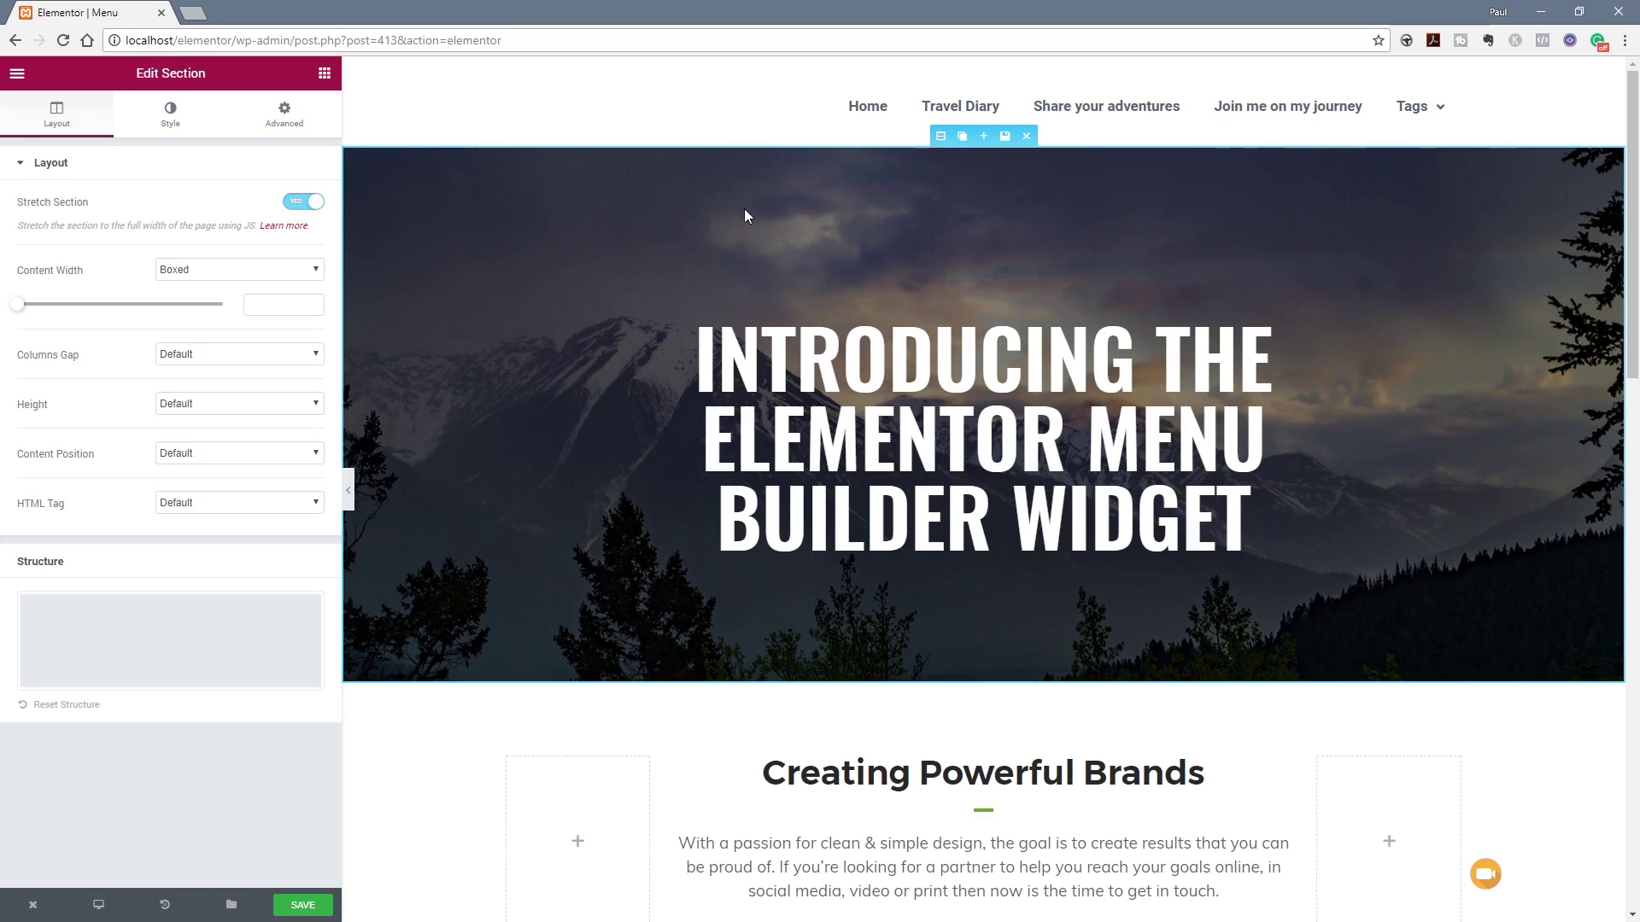
Set the hero section's top margin to -110 so it slides under the menu.
click(285, 118)
click(46, 227)
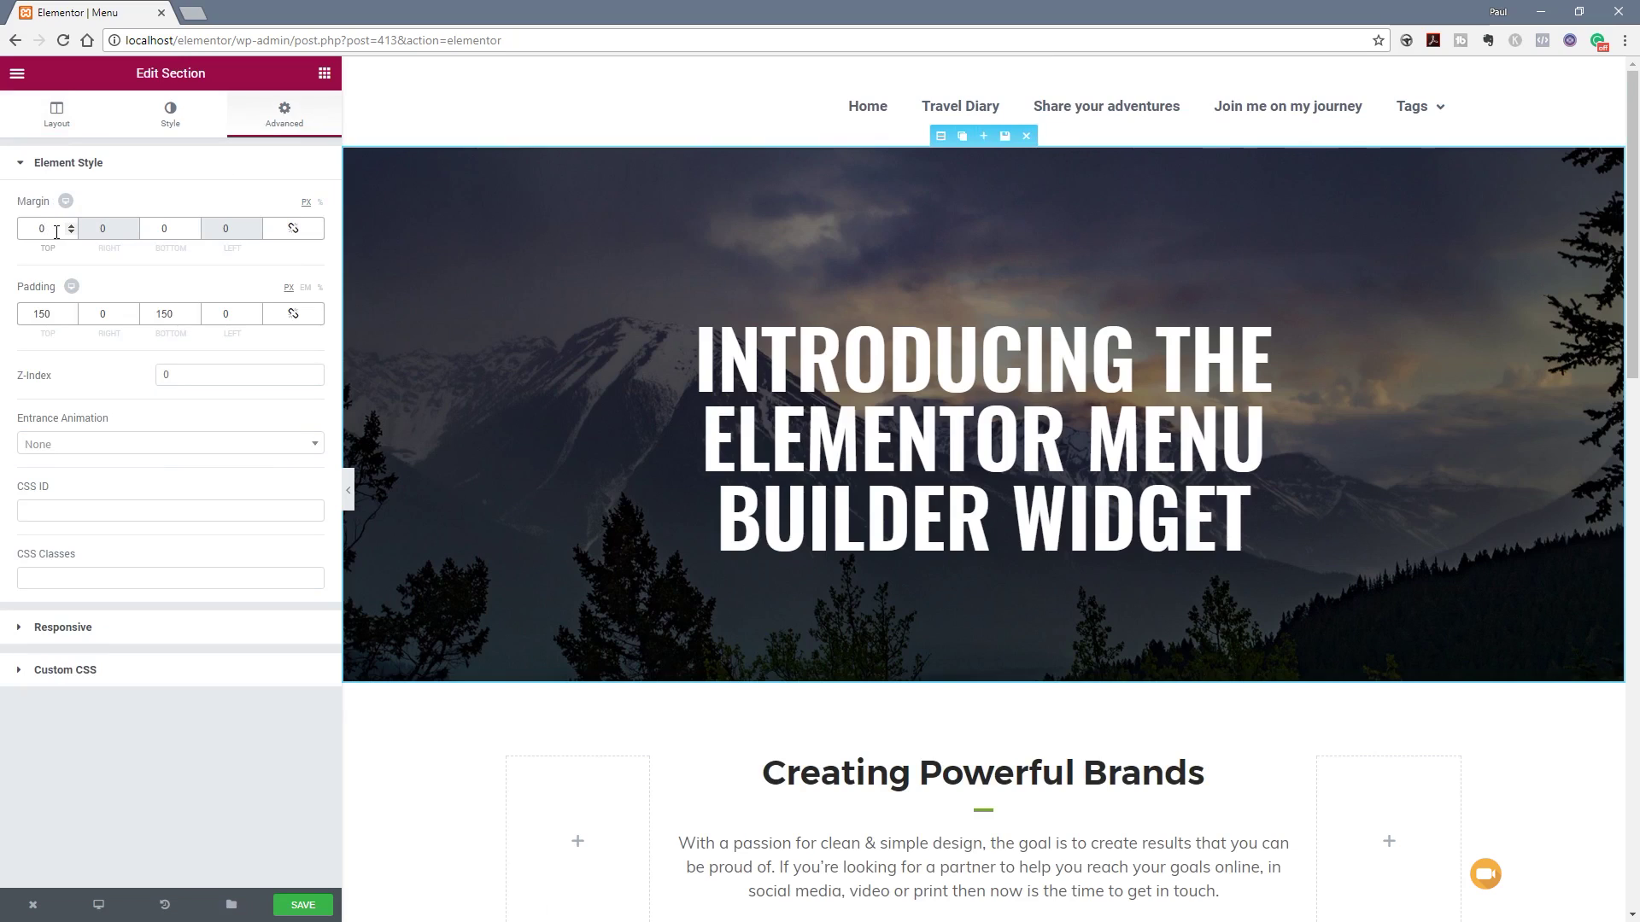
text(110)
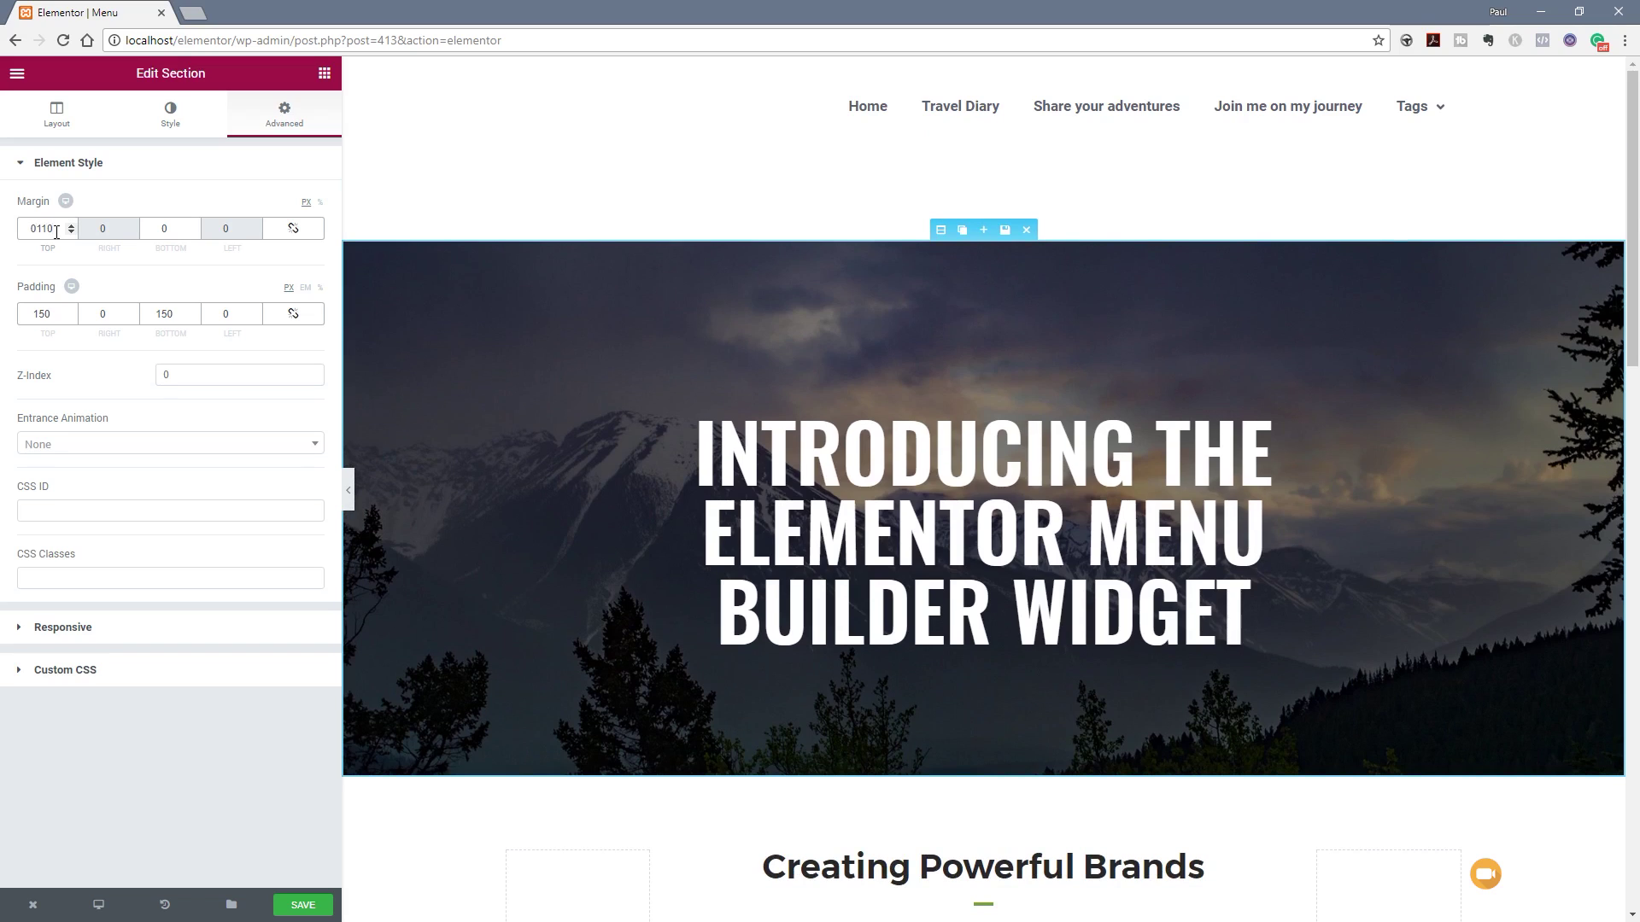
key(Home)
key(Delete)
text(-)
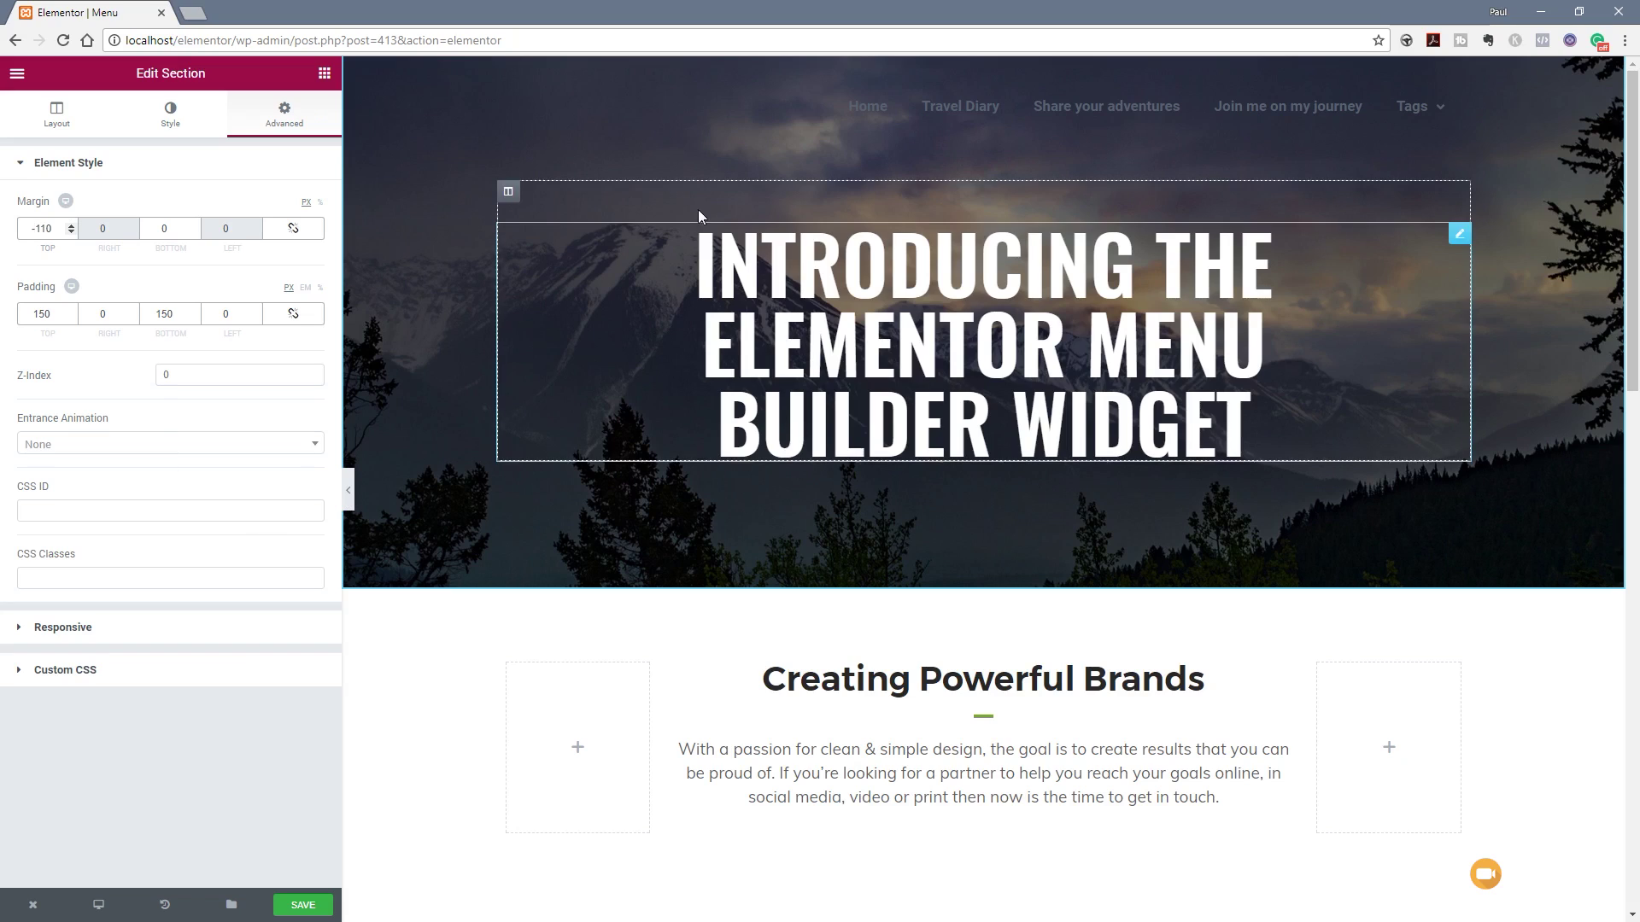
click(1443, 94)
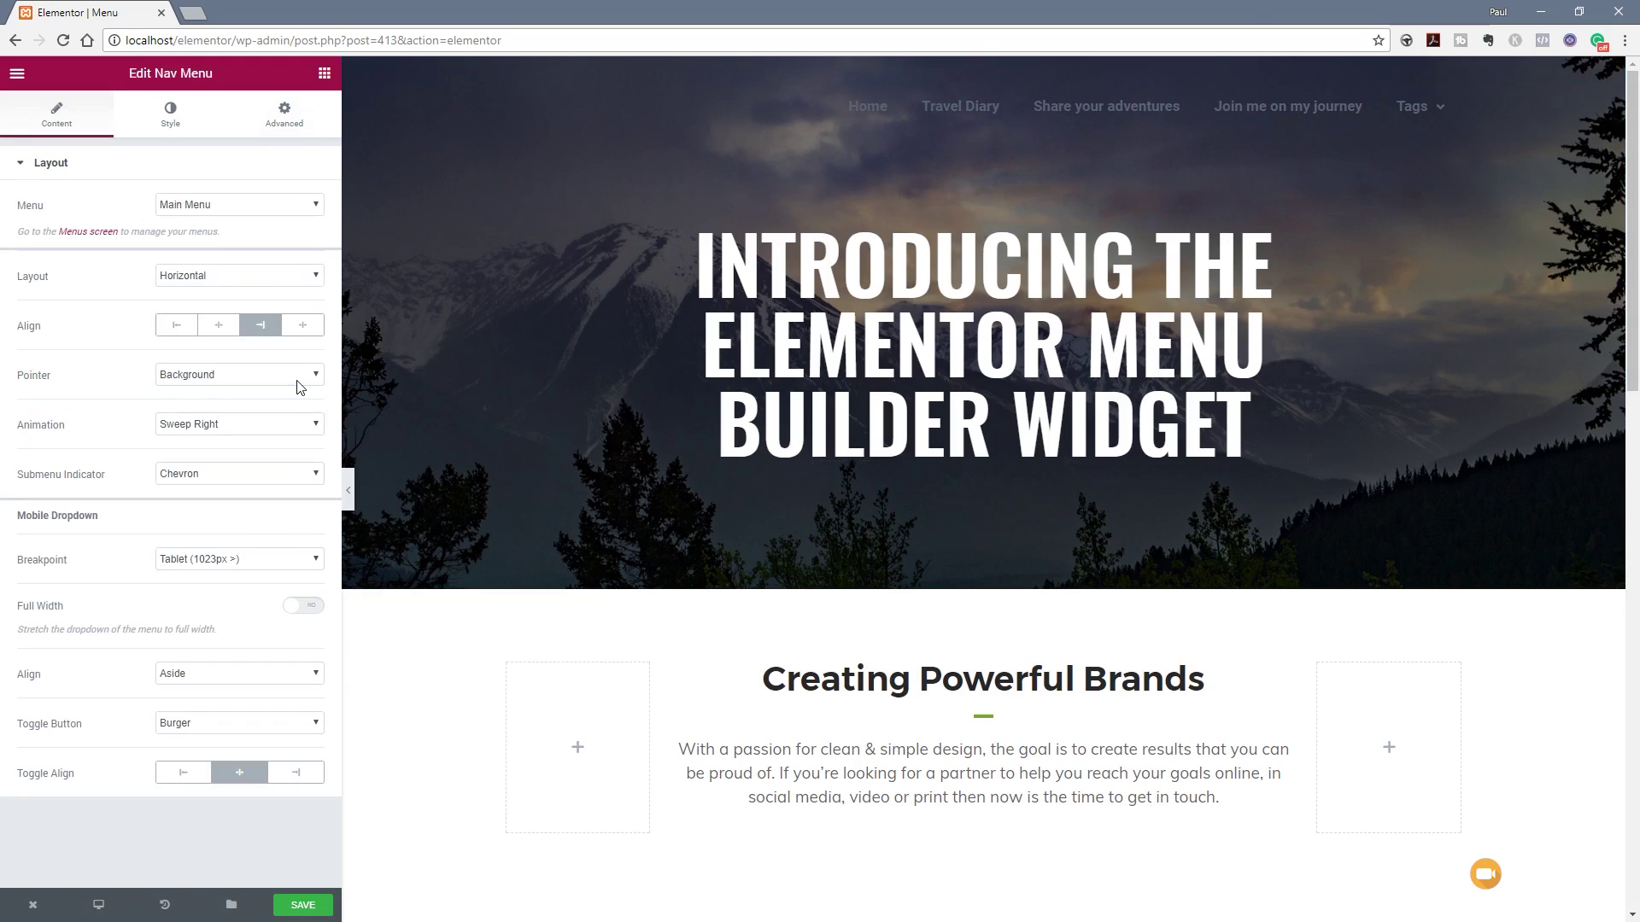
click(219, 325)
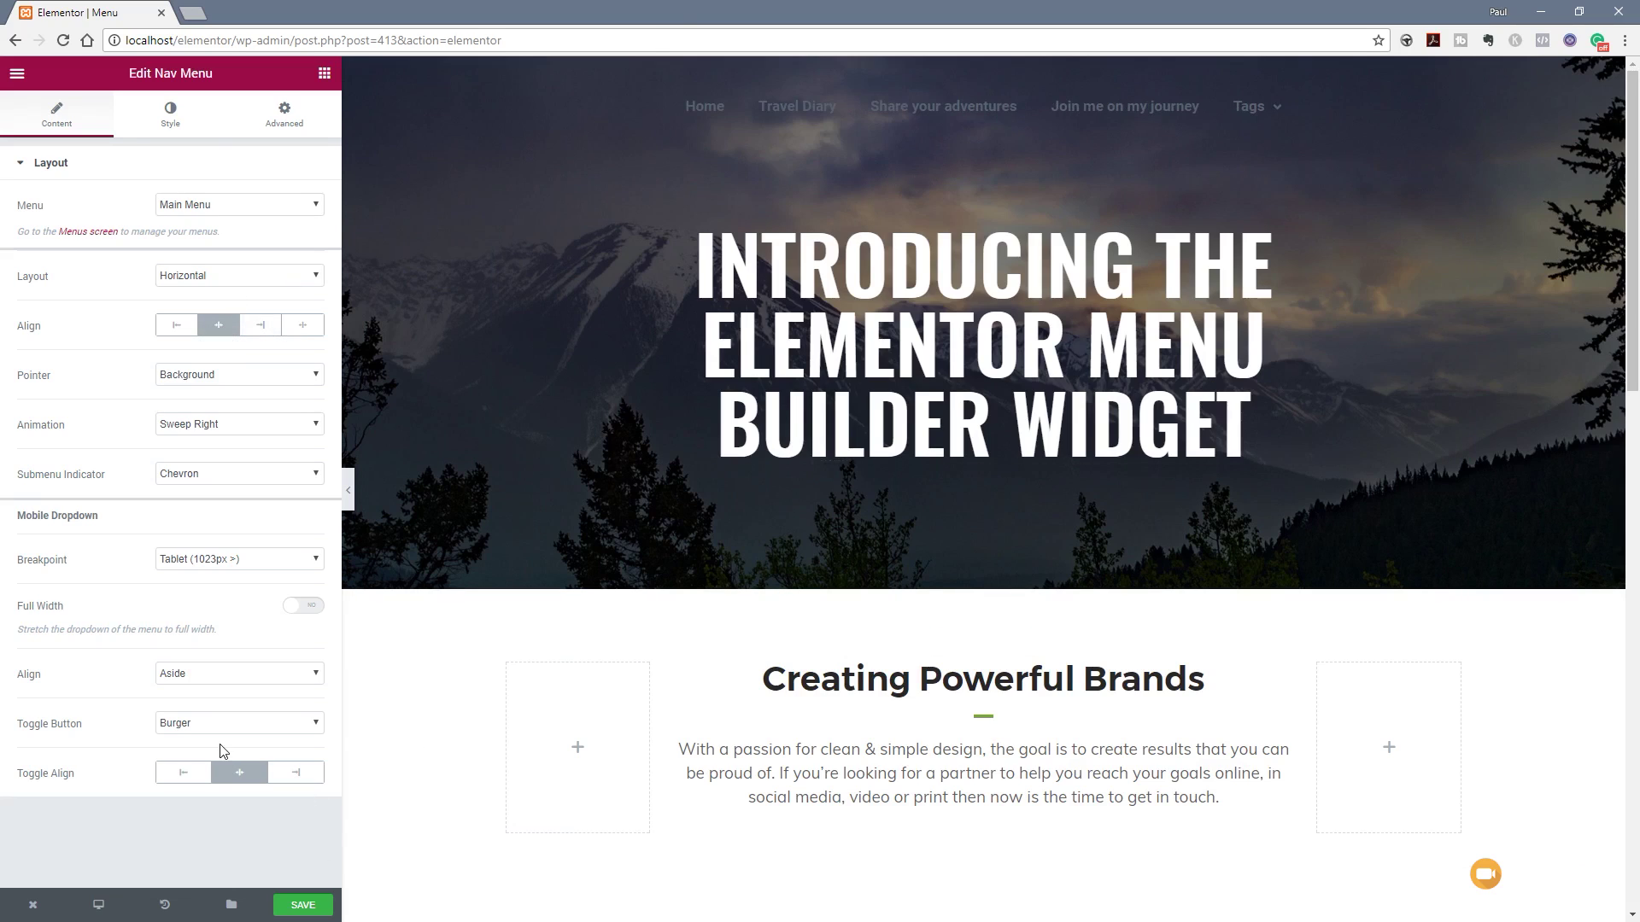
click(174, 110)
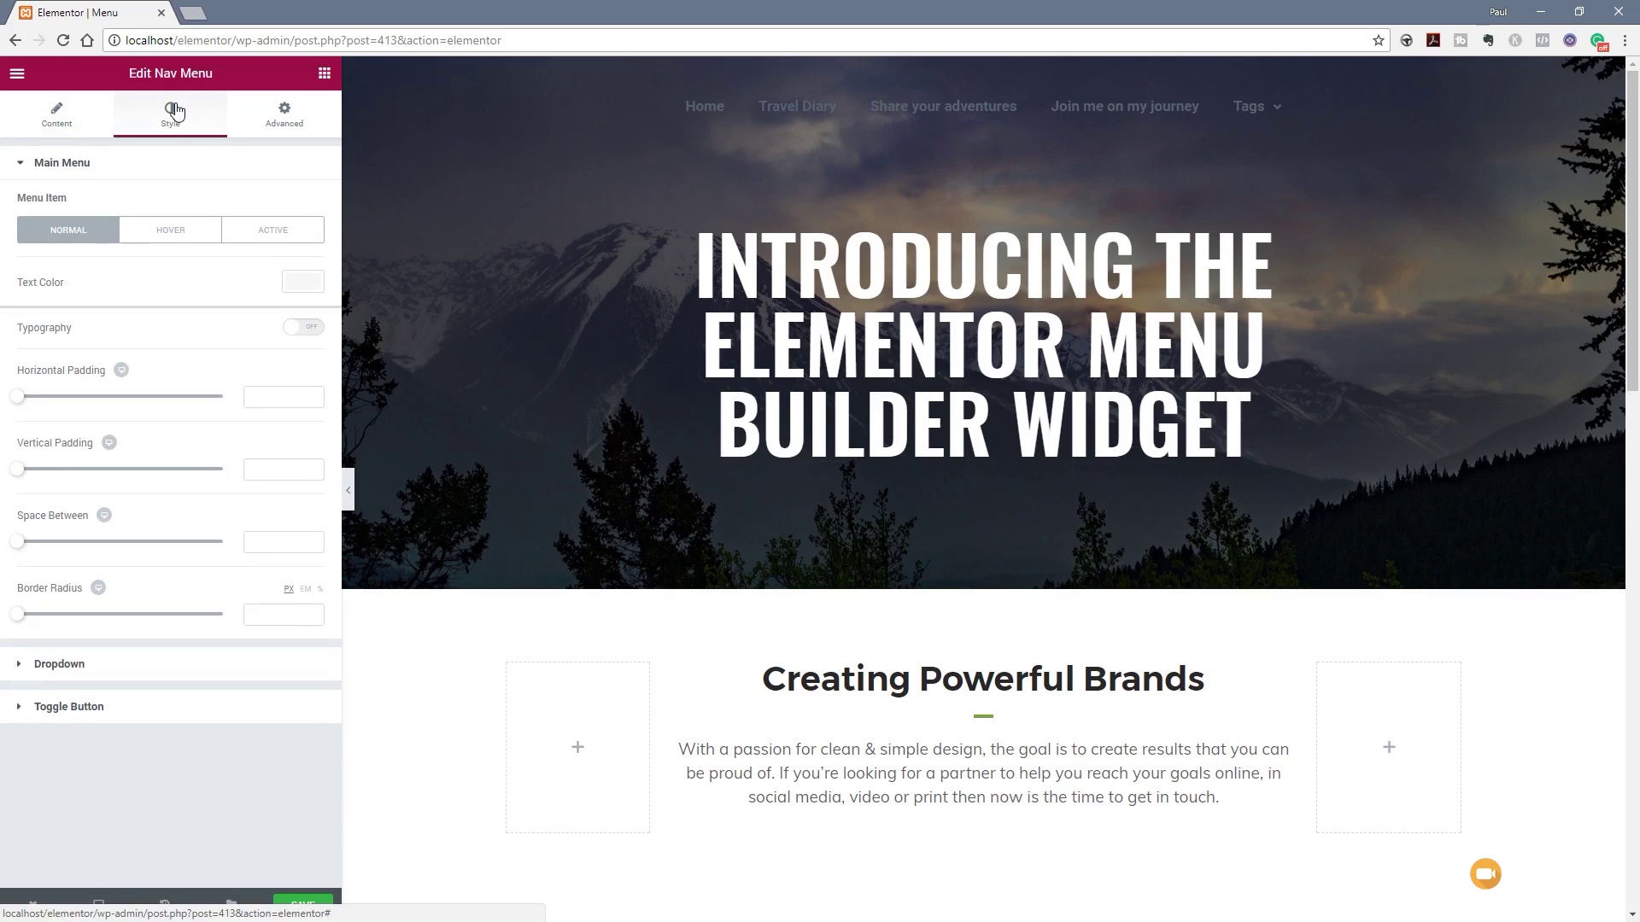
click(316, 293)
click(177, 487)
click(299, 276)
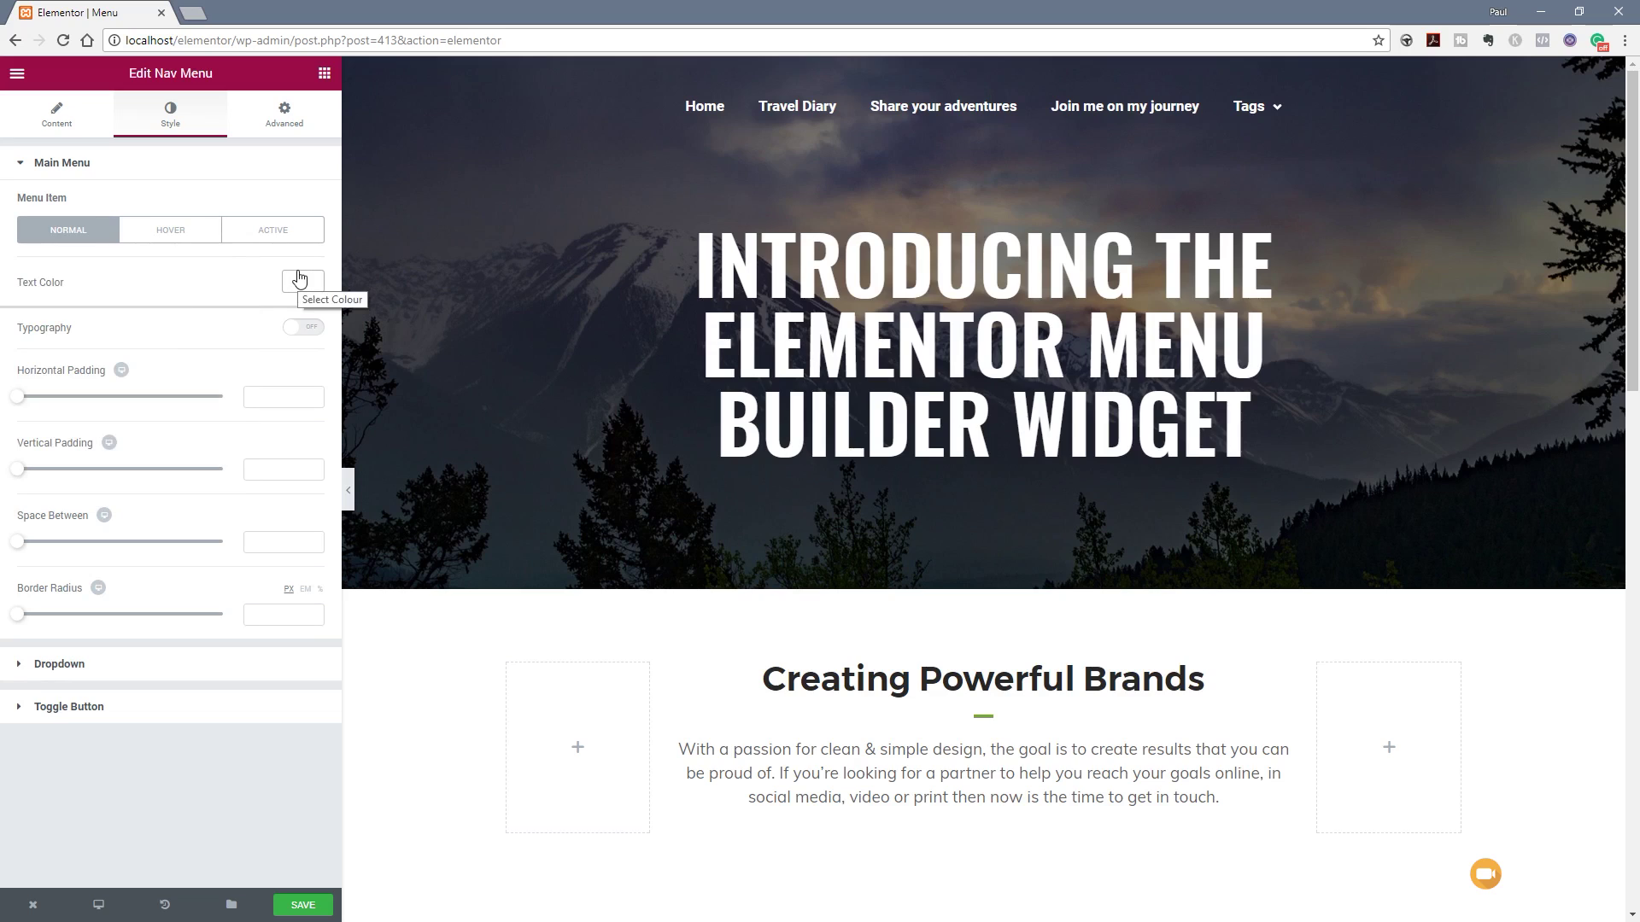
click(313, 332)
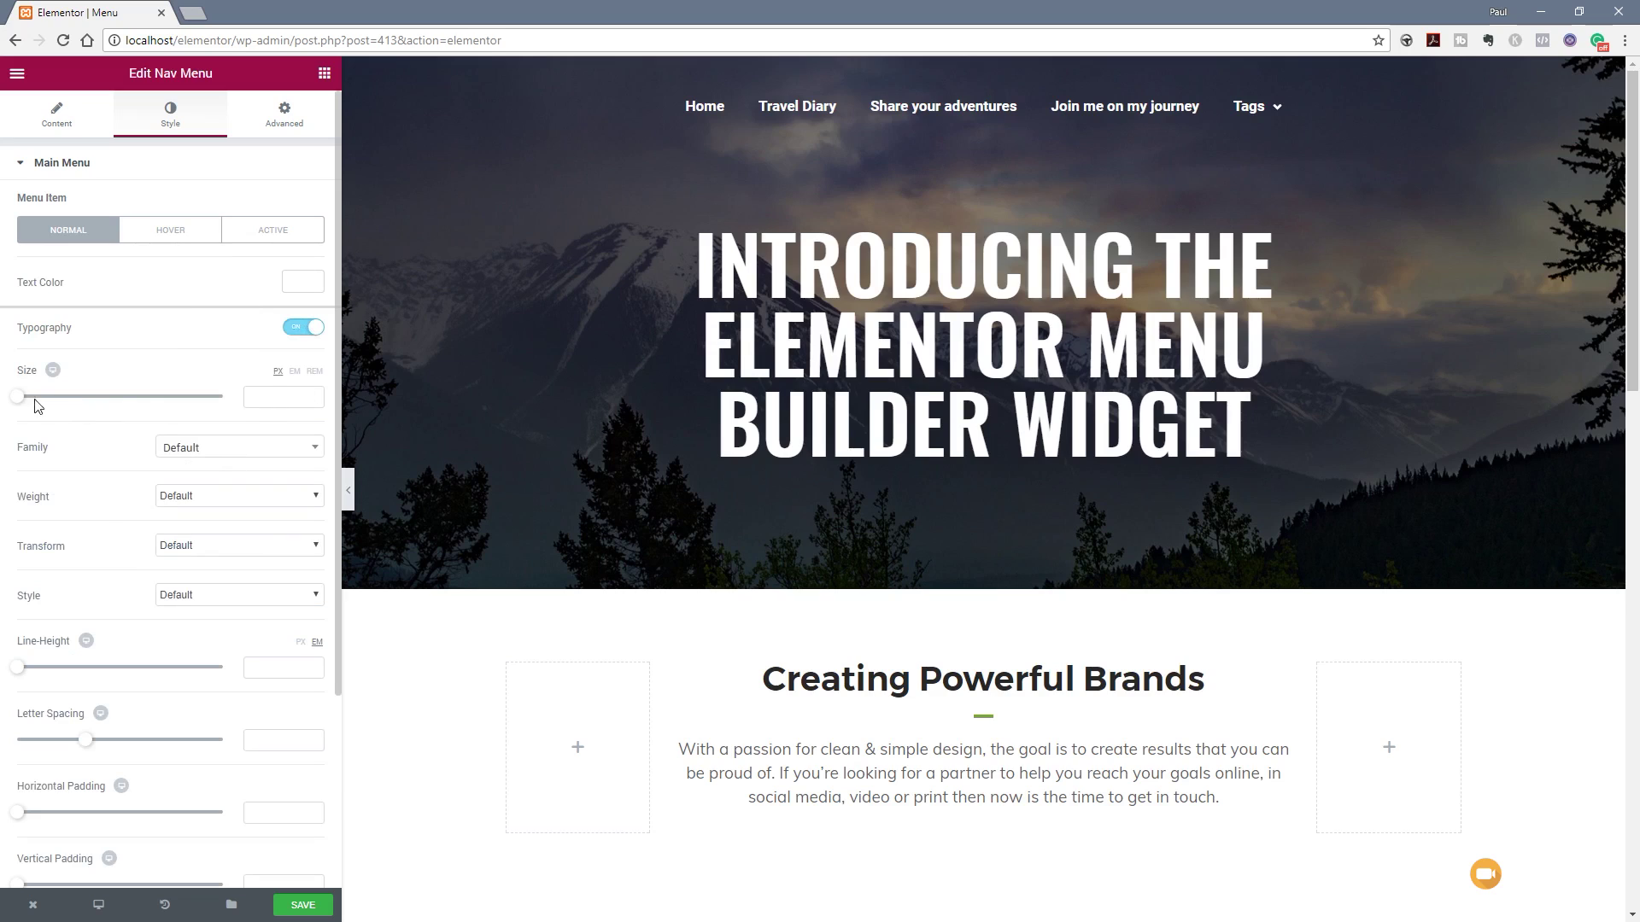
drag(18, 398, 35, 410)
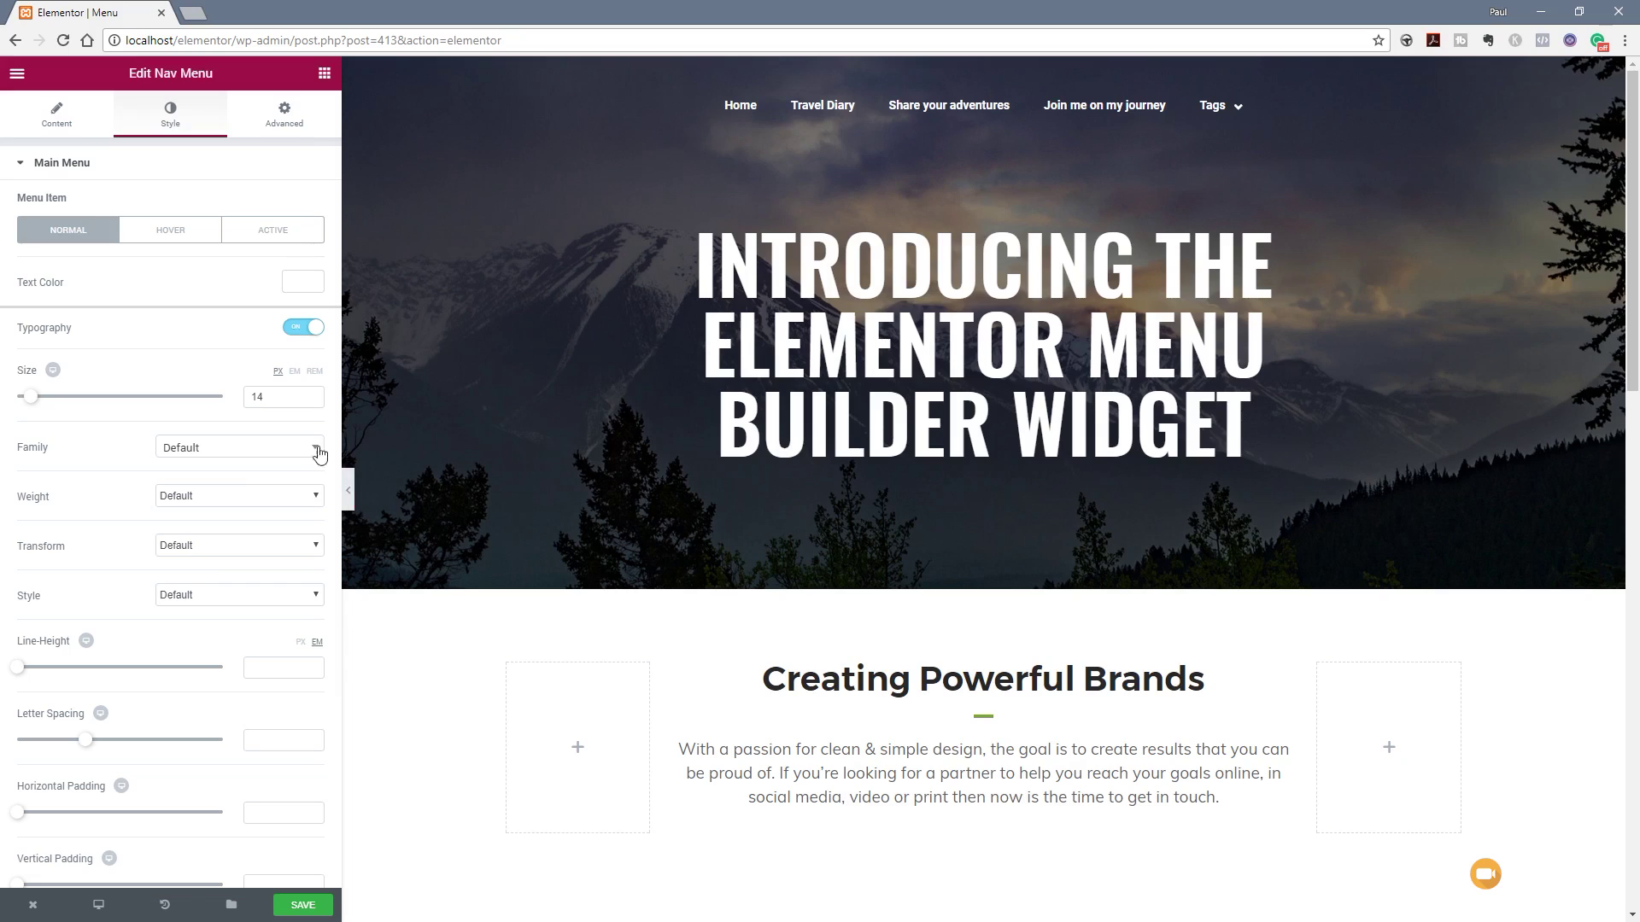
click(270, 448)
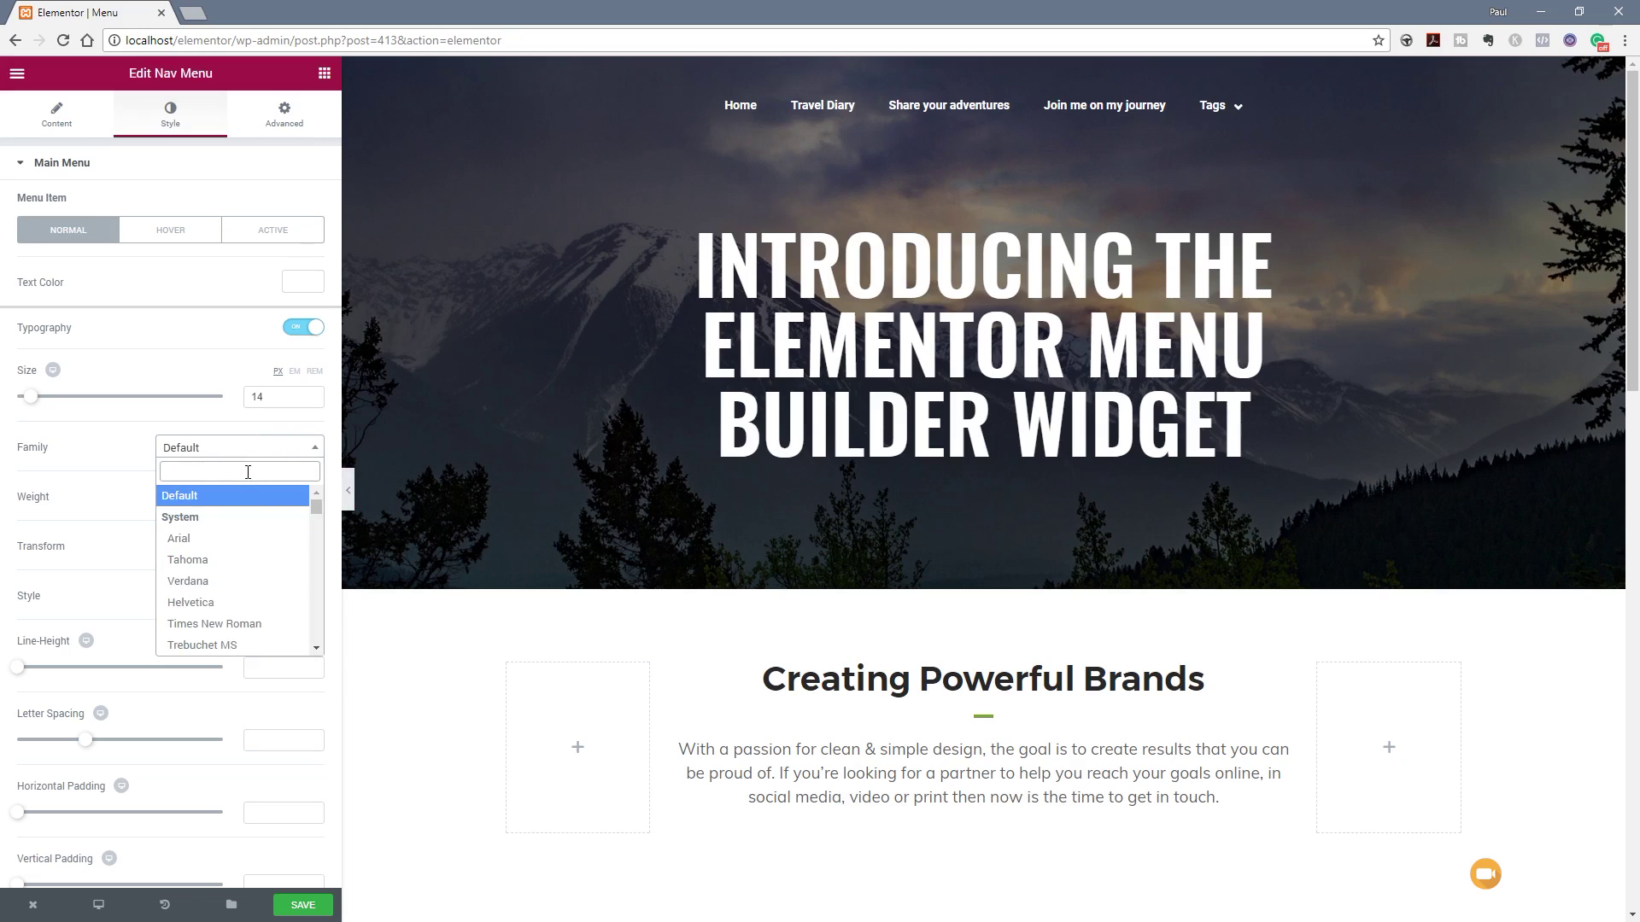
text(roboto)
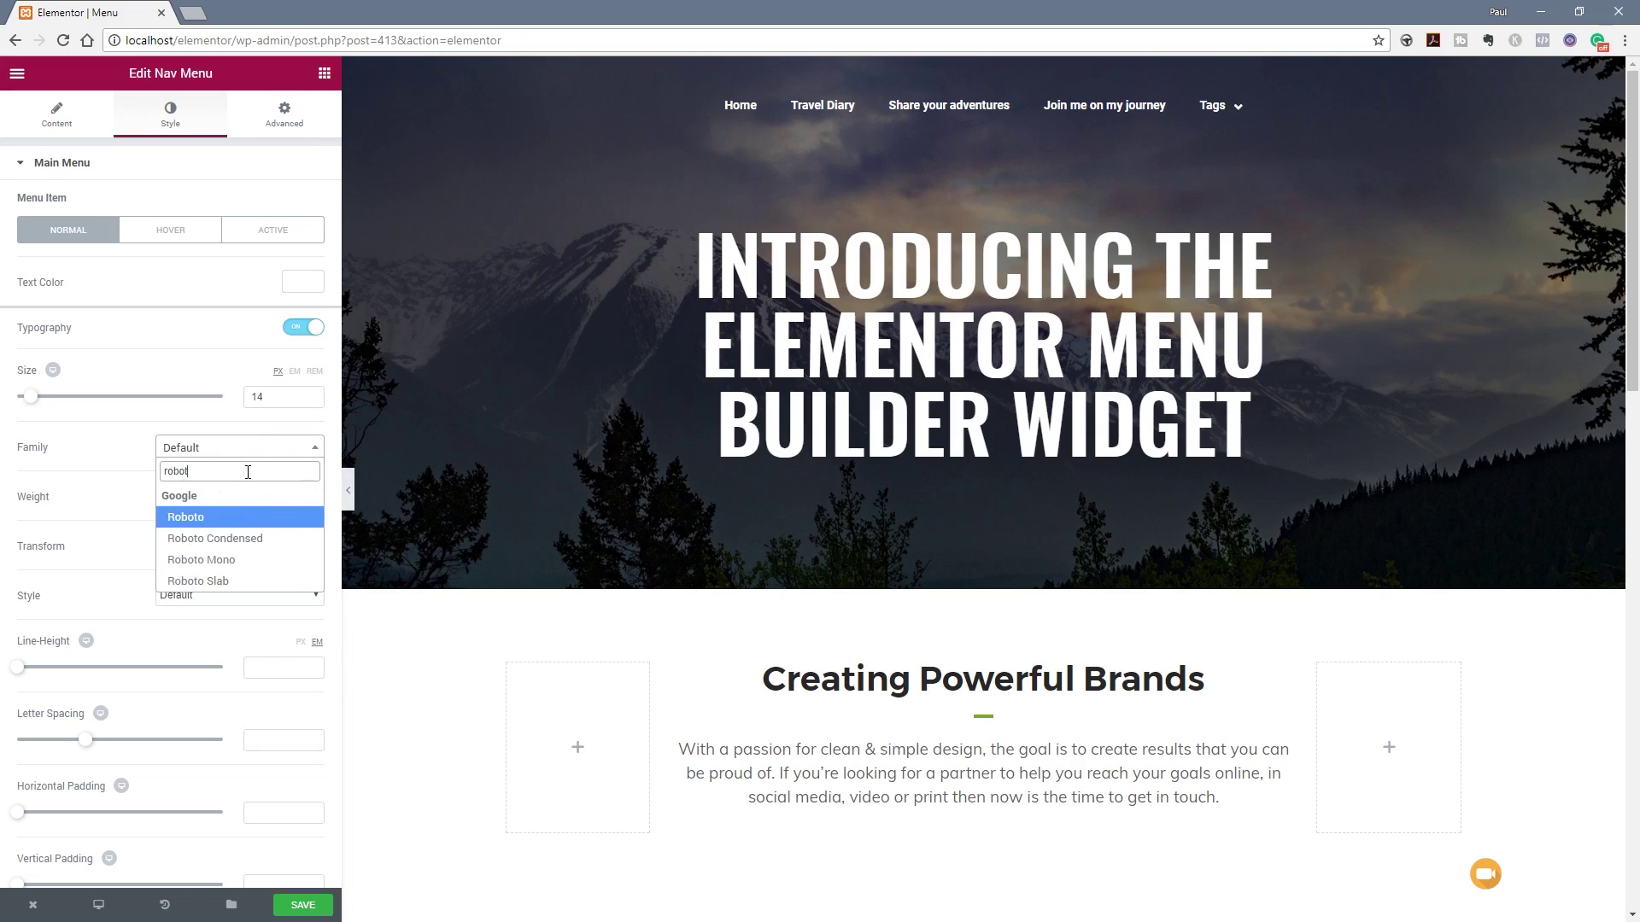
click(227, 518)
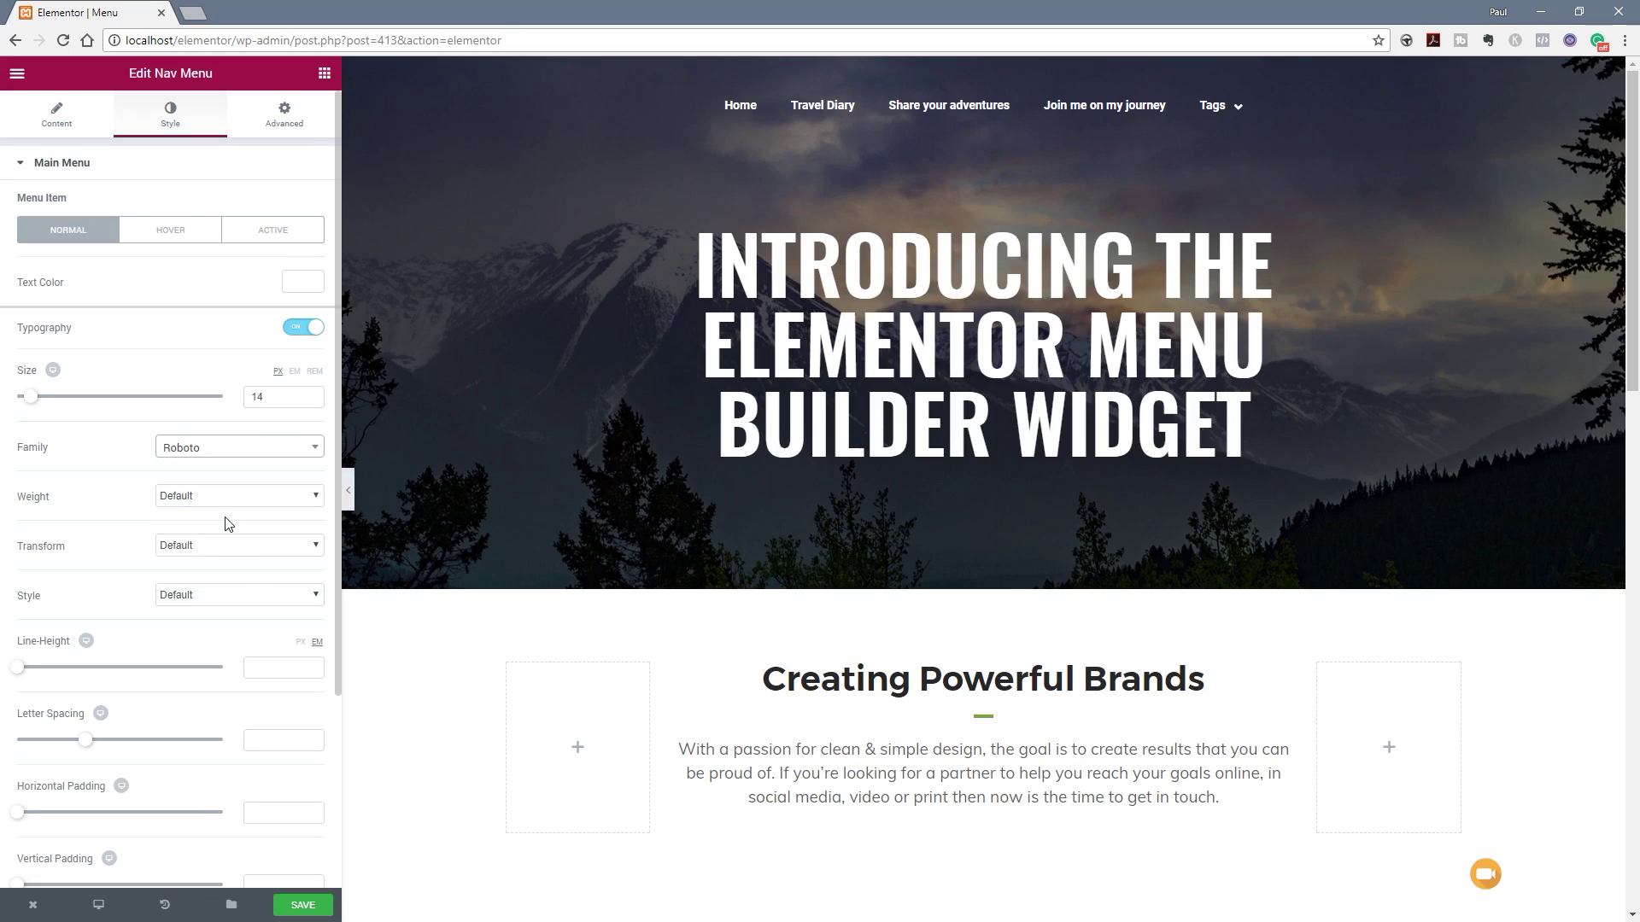
click(244, 497)
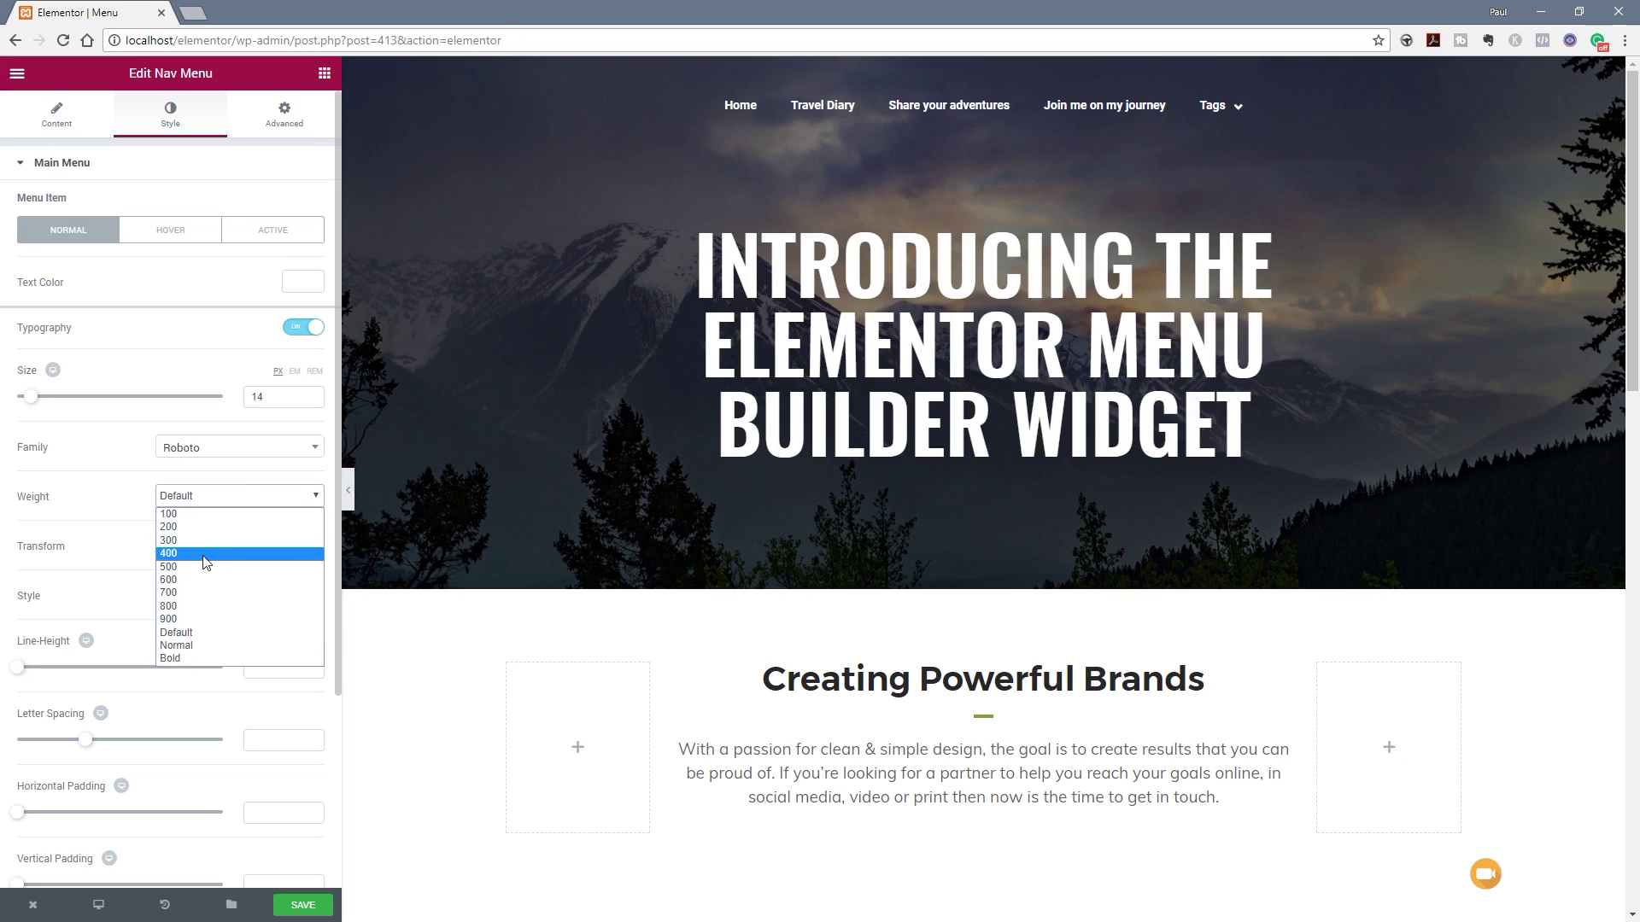
click(205, 554)
click(227, 546)
click(219, 578)
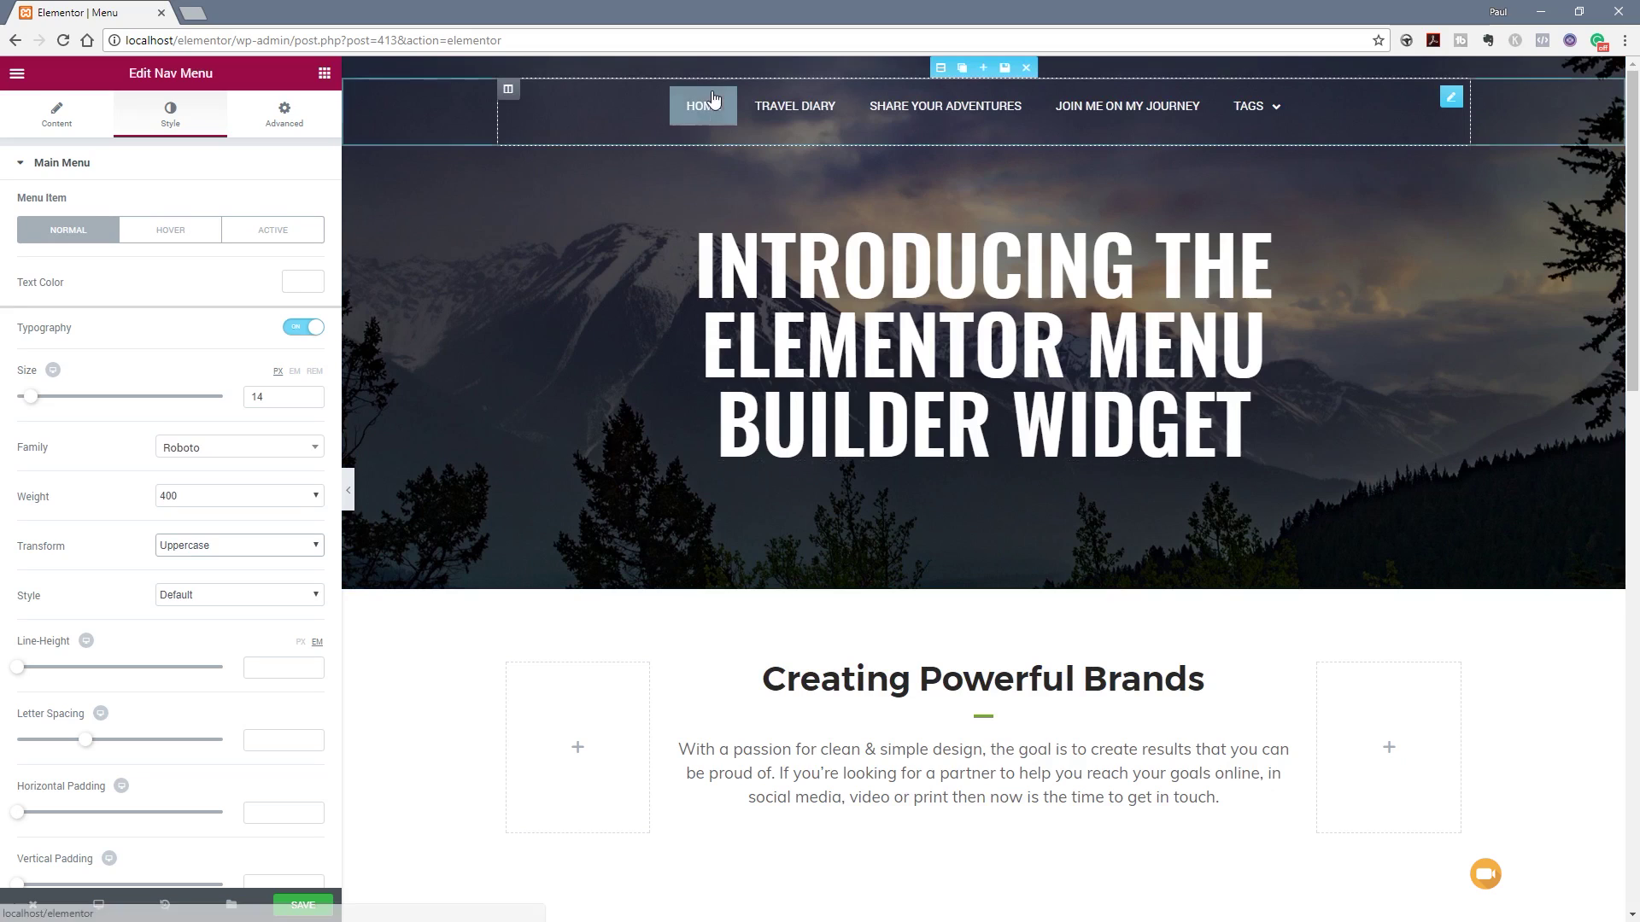
mouse_move(1265, 114)
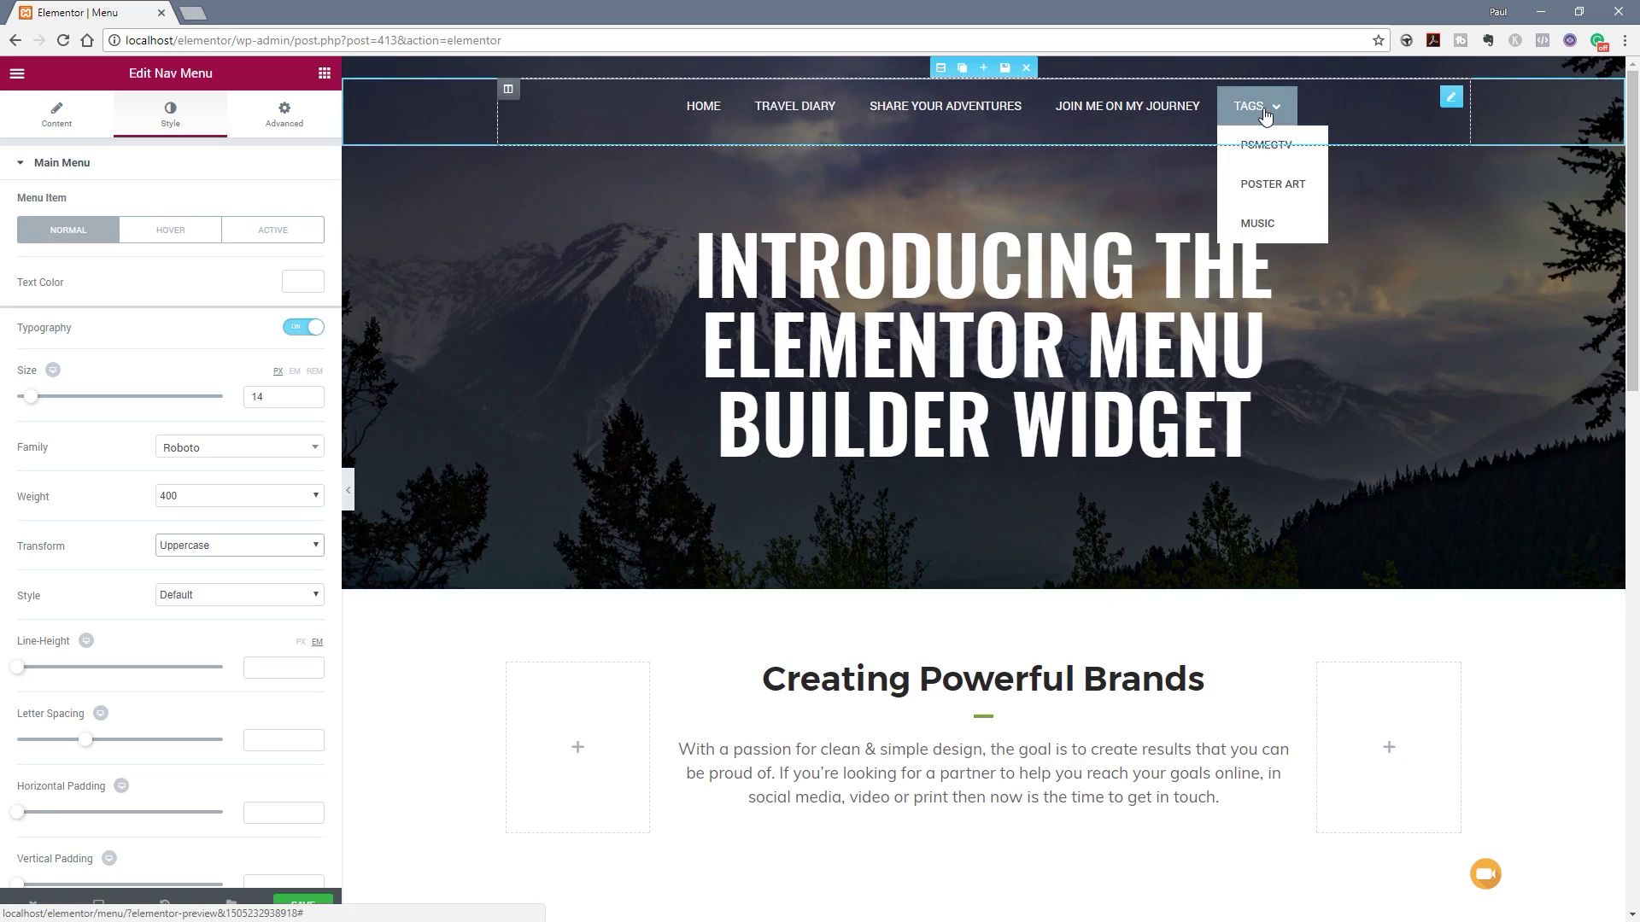
In the Content tab, set the menu Pointer to Framed with a Fade animation.
click(58, 118)
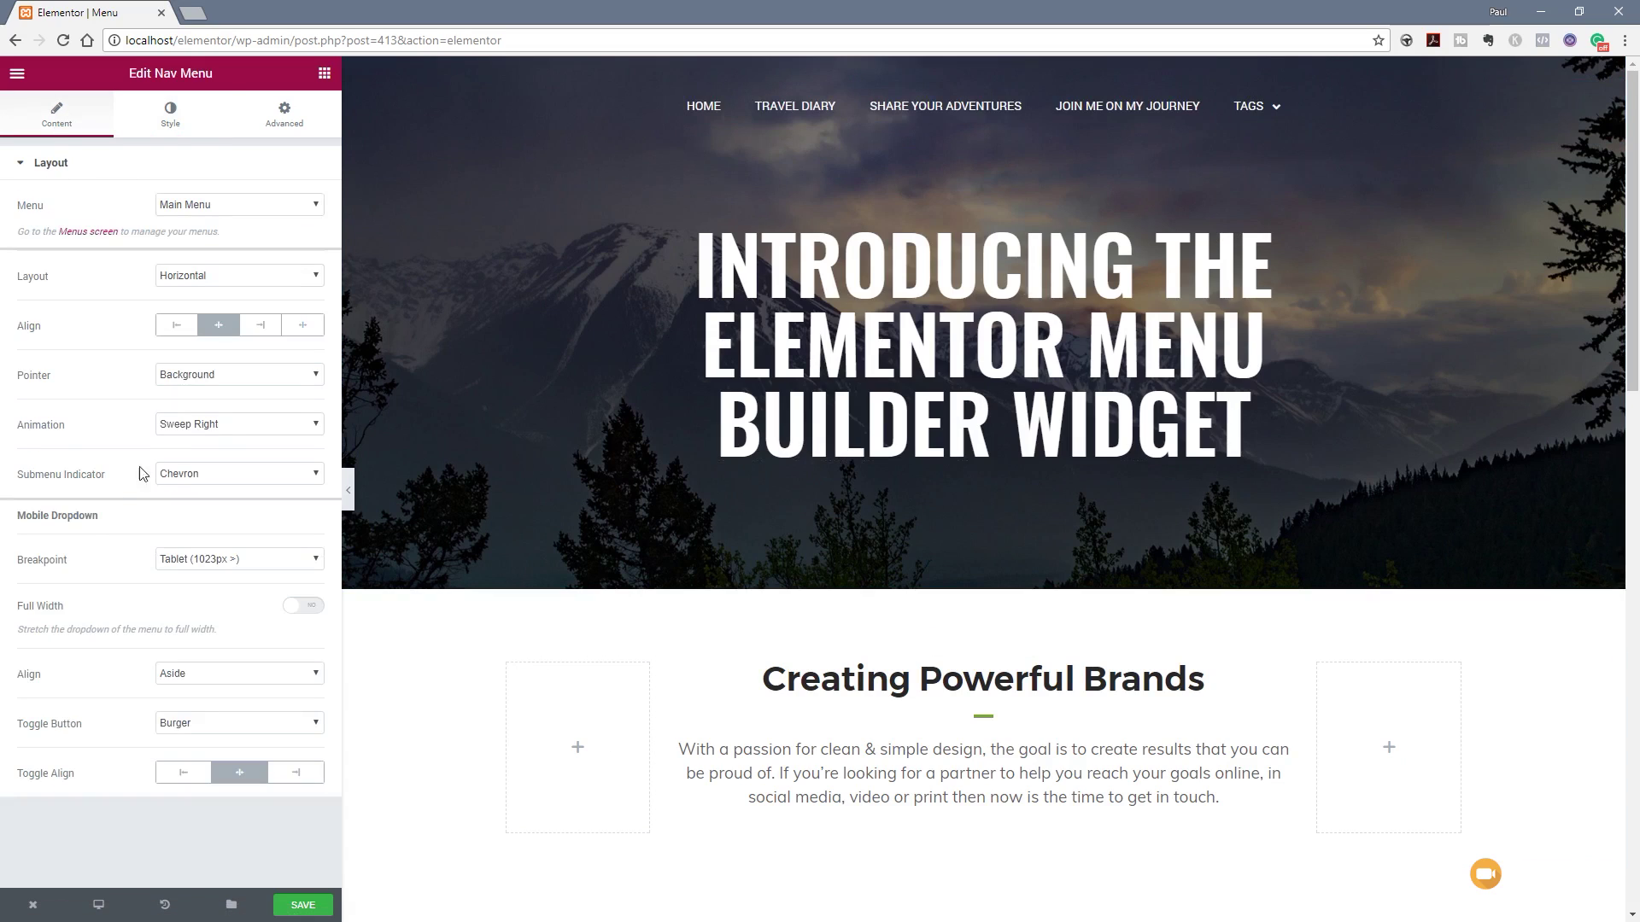
click(235, 376)
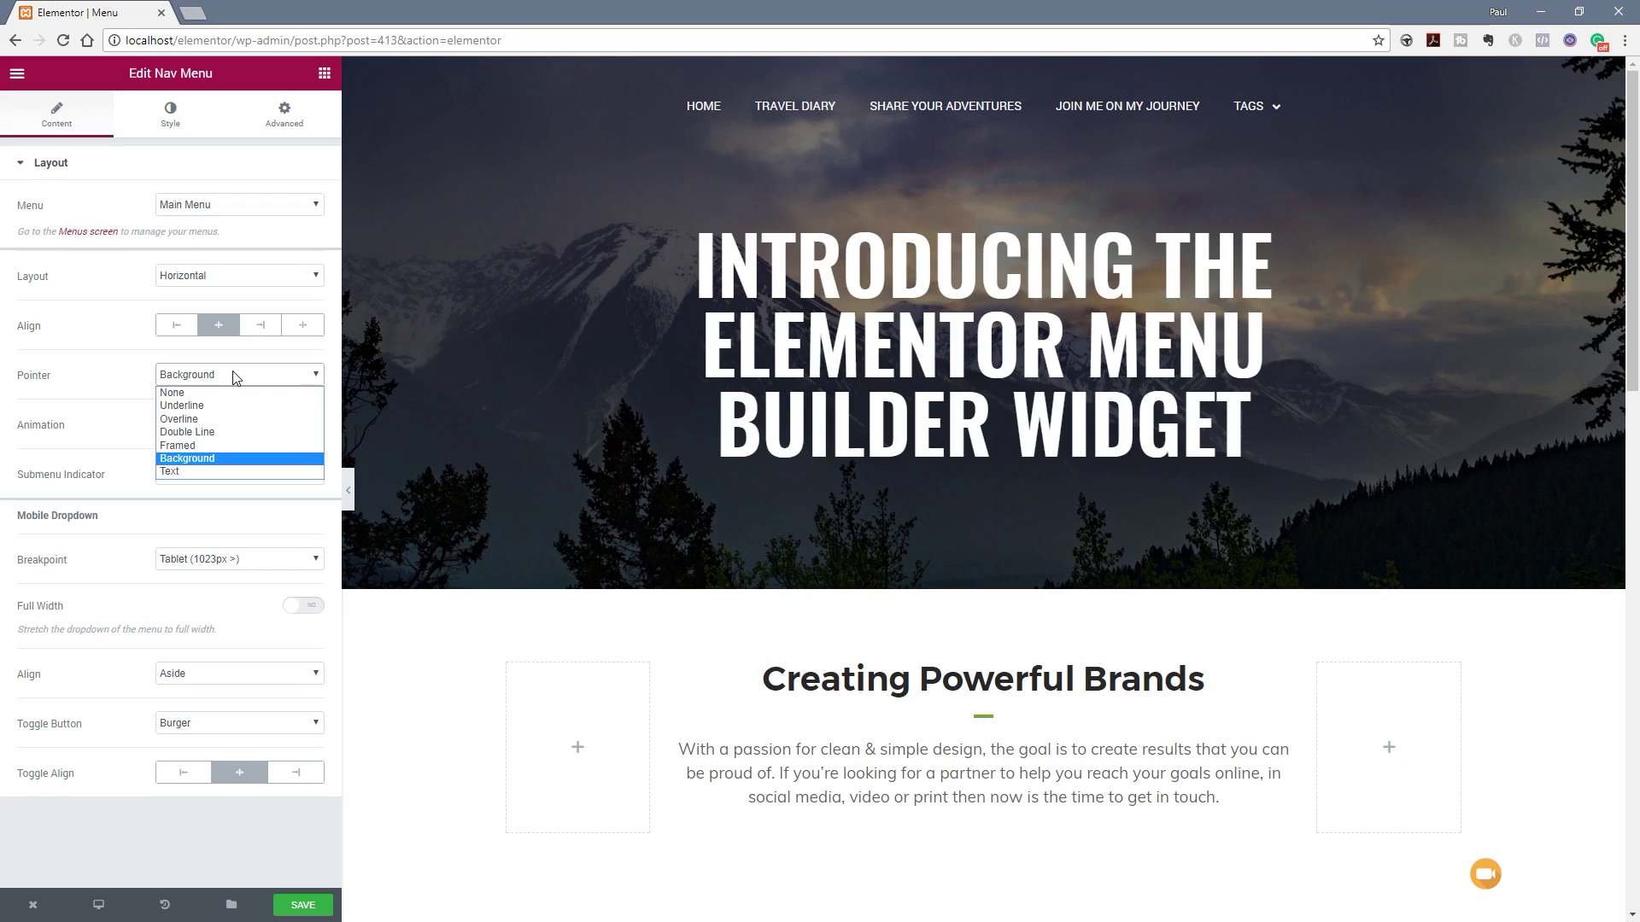
click(219, 443)
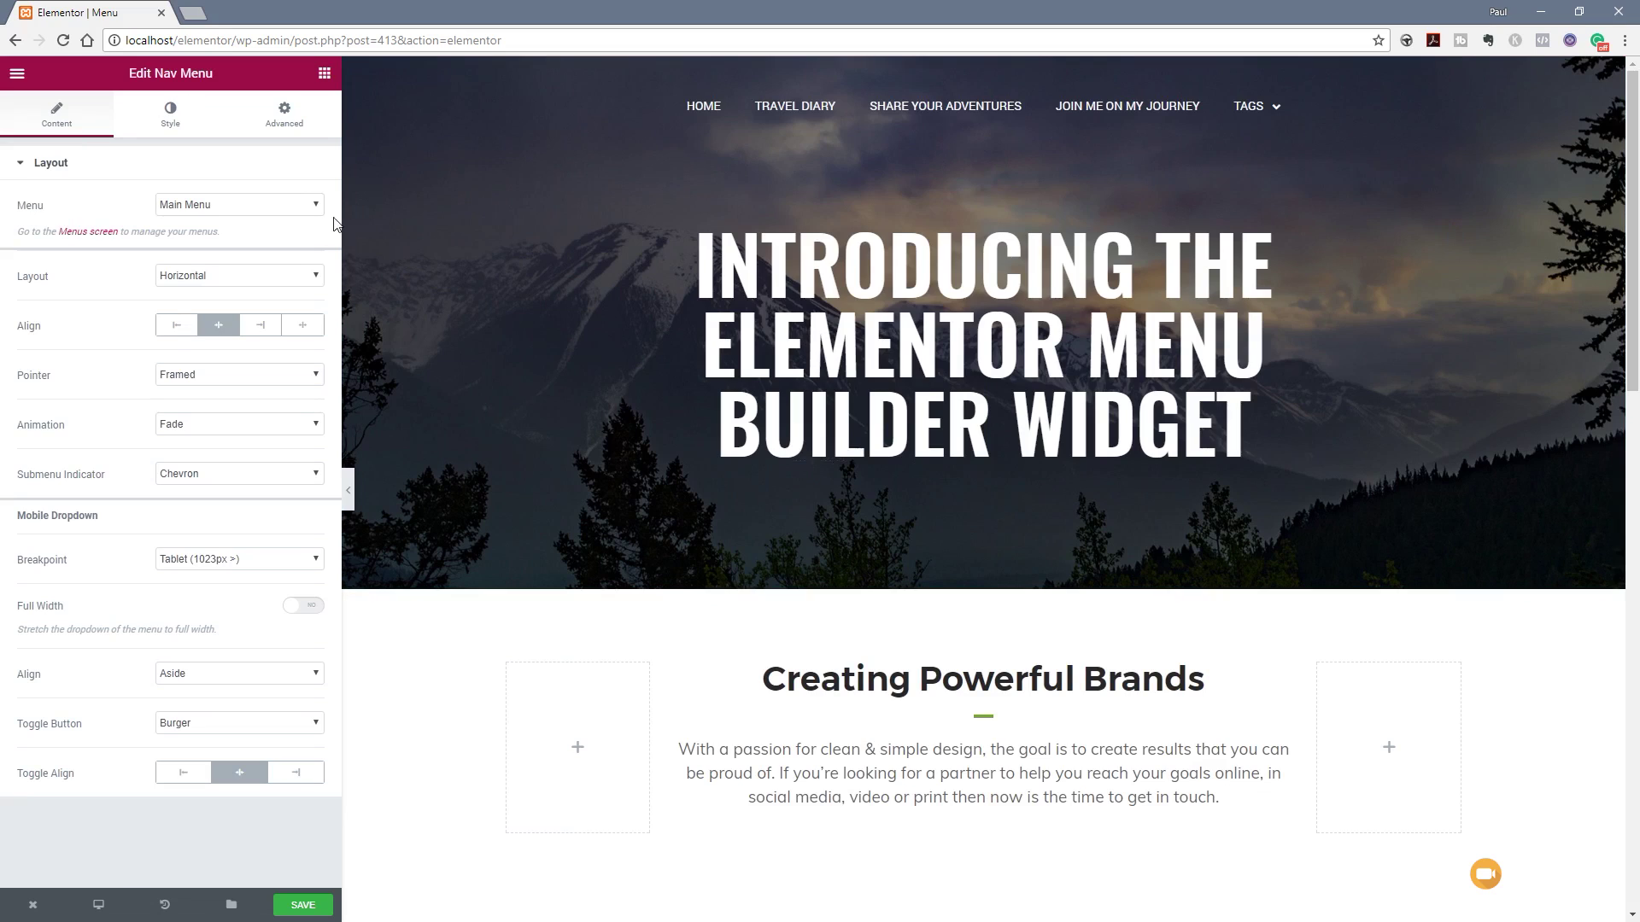
click(173, 120)
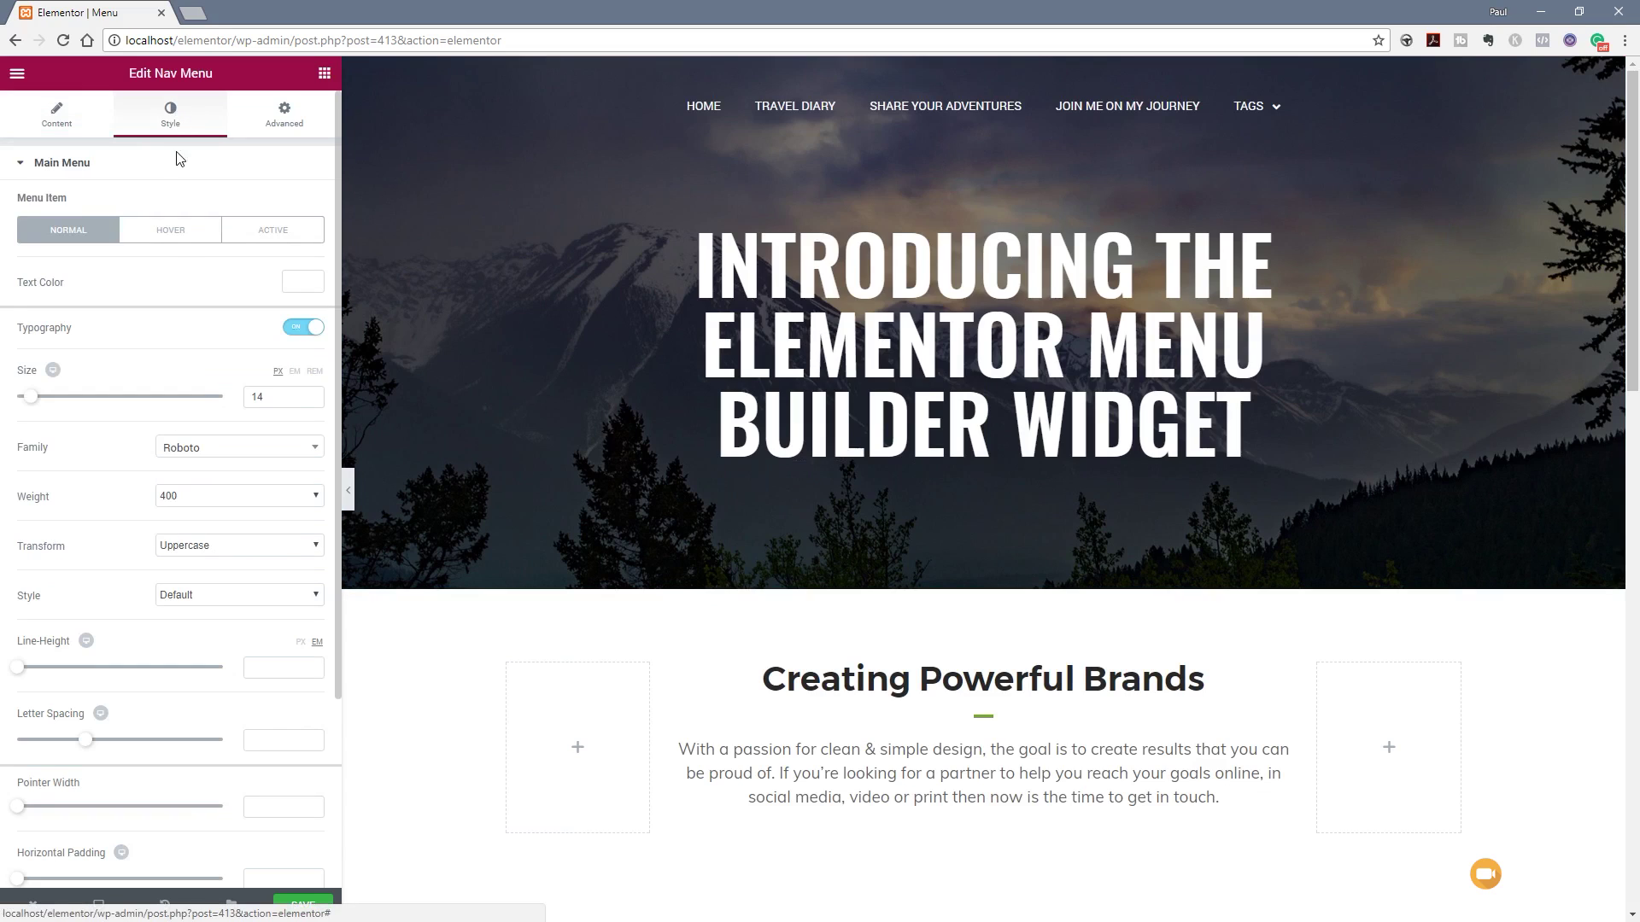
On the Hover styling, set the pointer colour to light grey.
scroll(116, 451, down, 3)
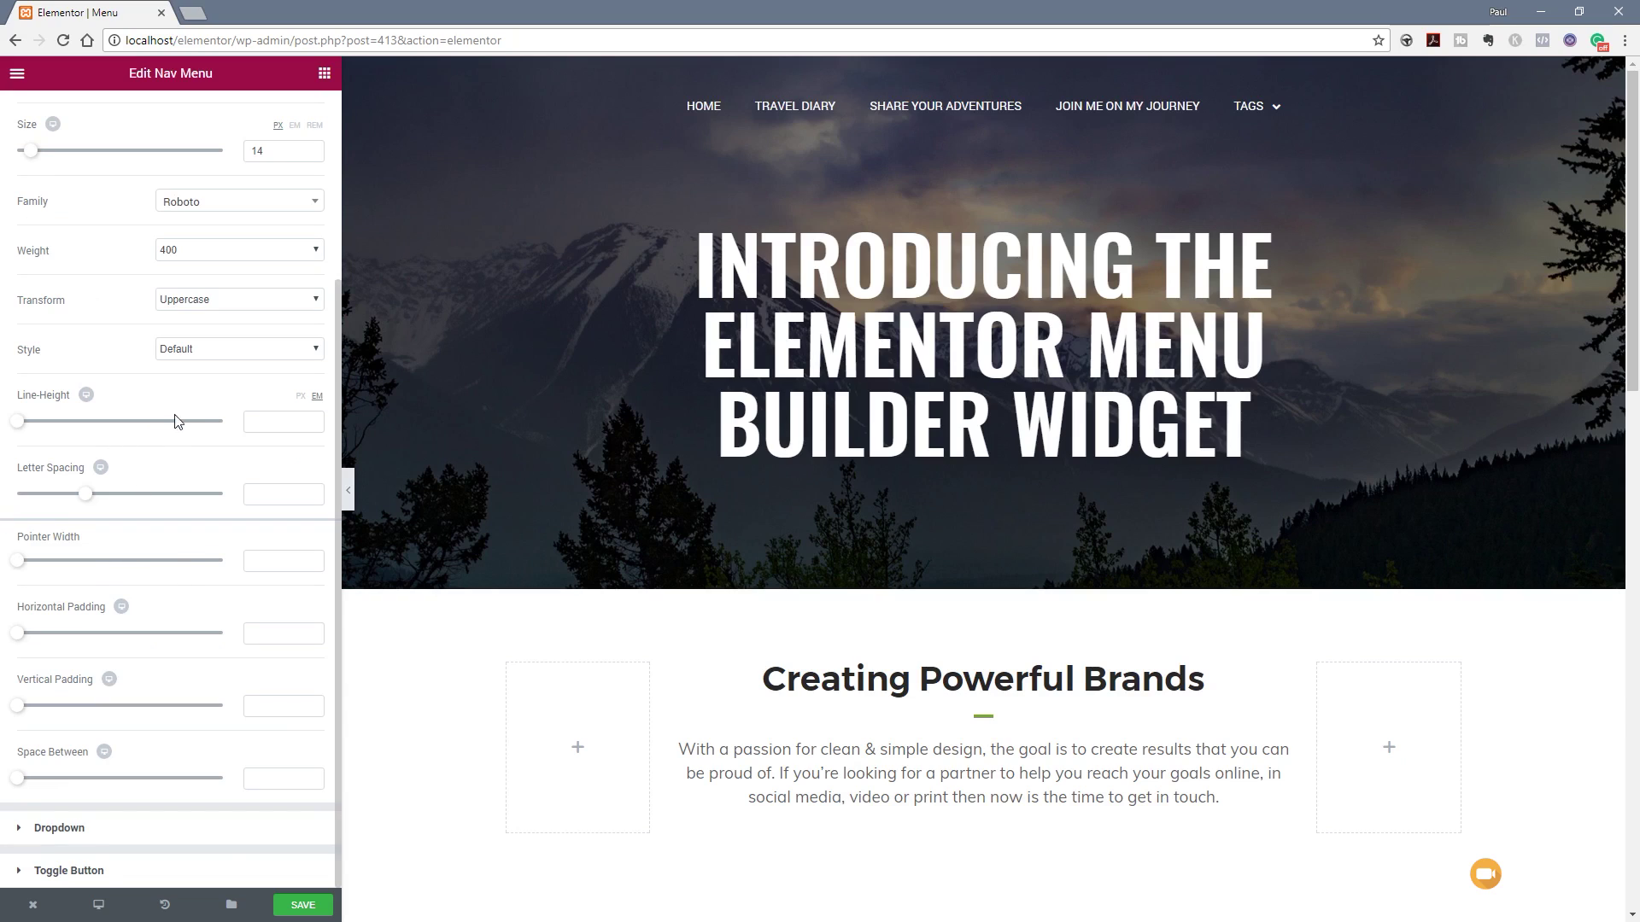
scroll(180, 423, up, 3)
click(178, 236)
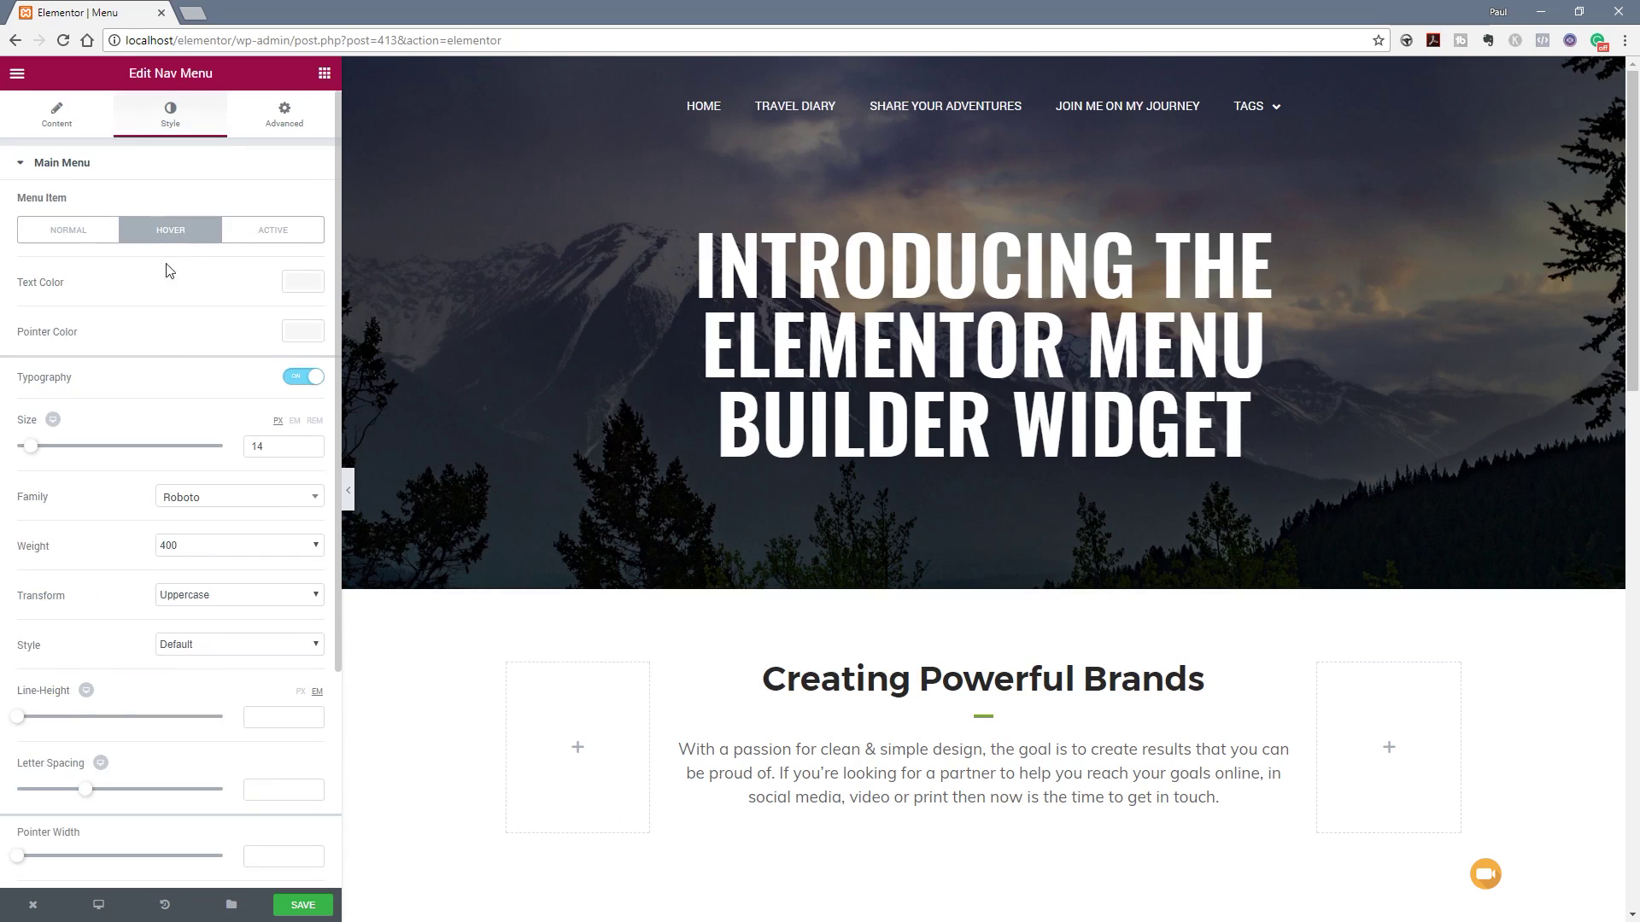
scroll(173, 660, down, 1)
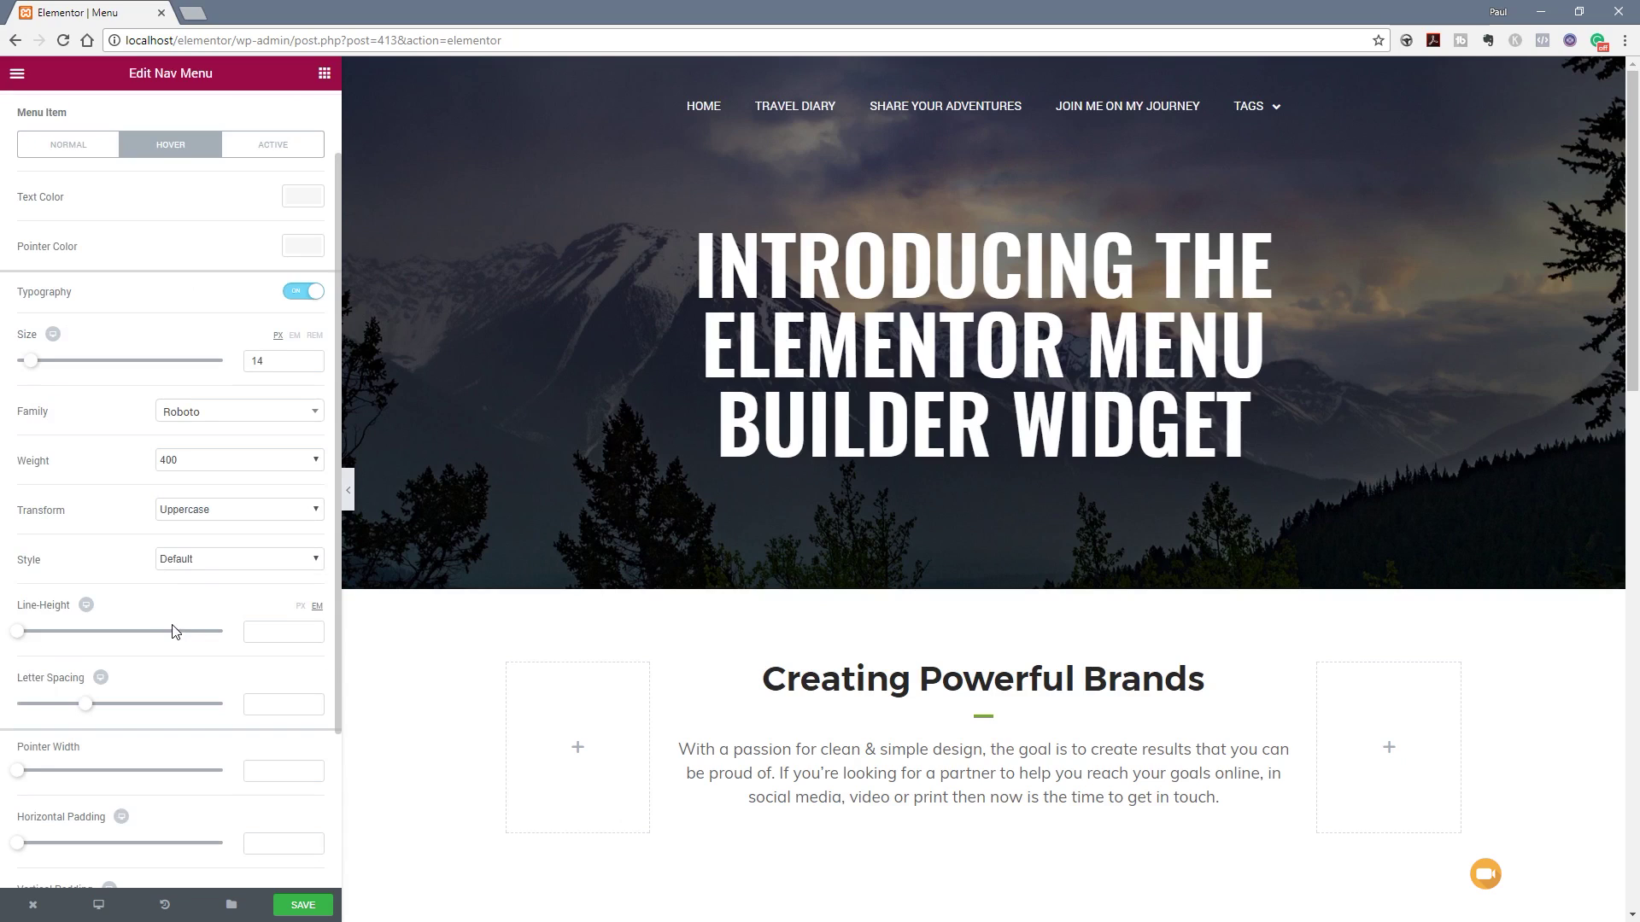
click(302, 247)
drag(53, 351, 7, 272)
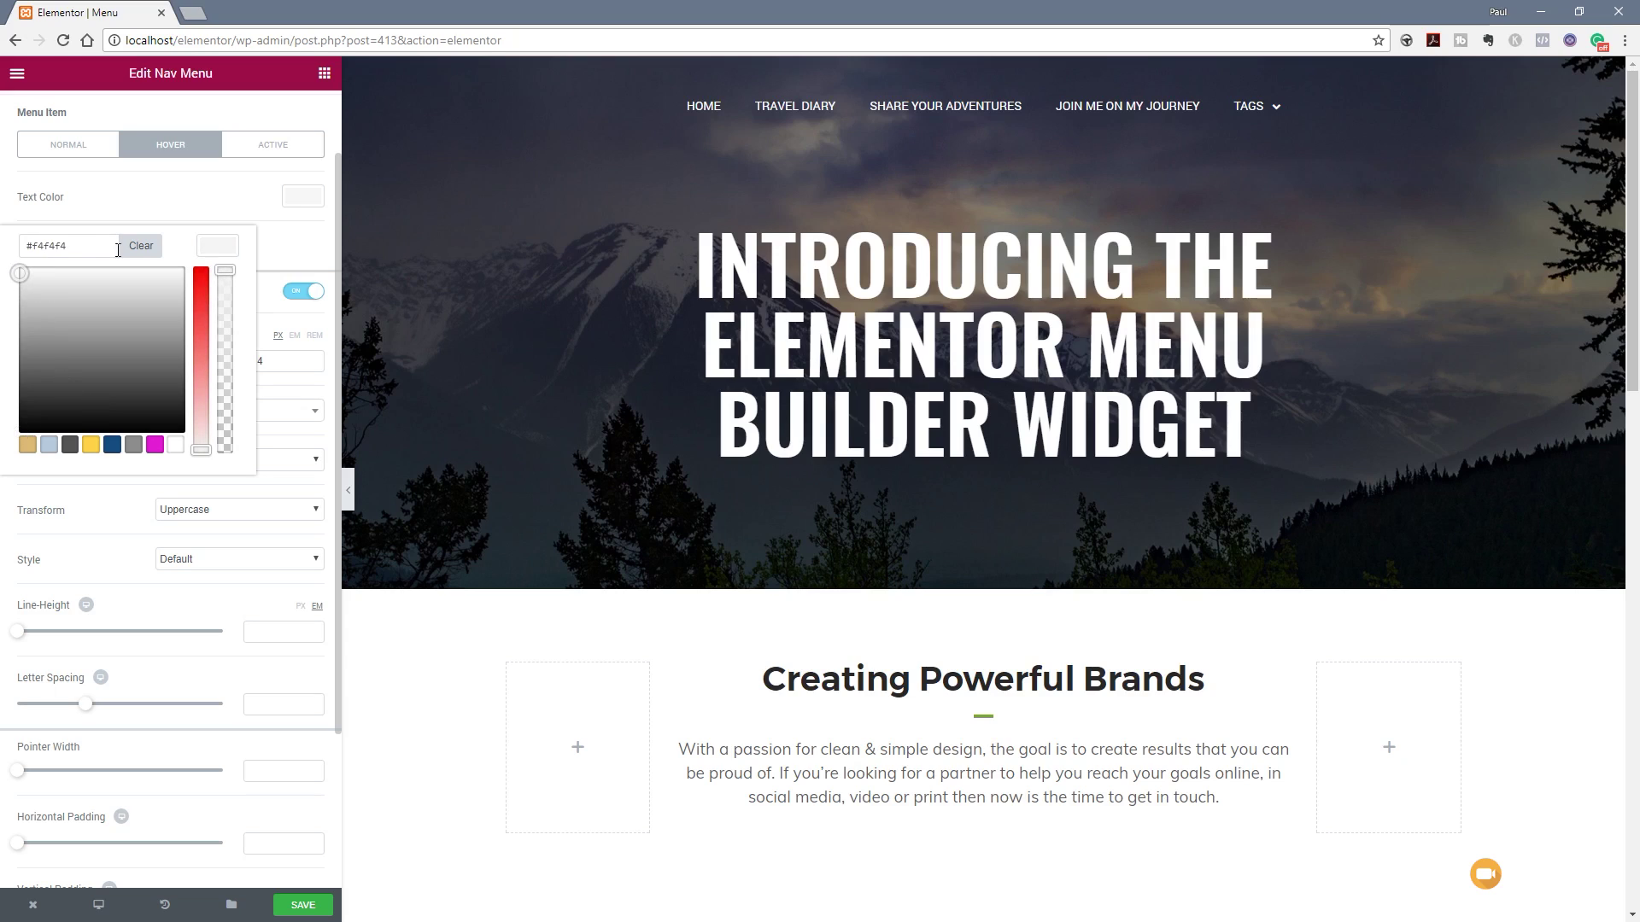
click(299, 235)
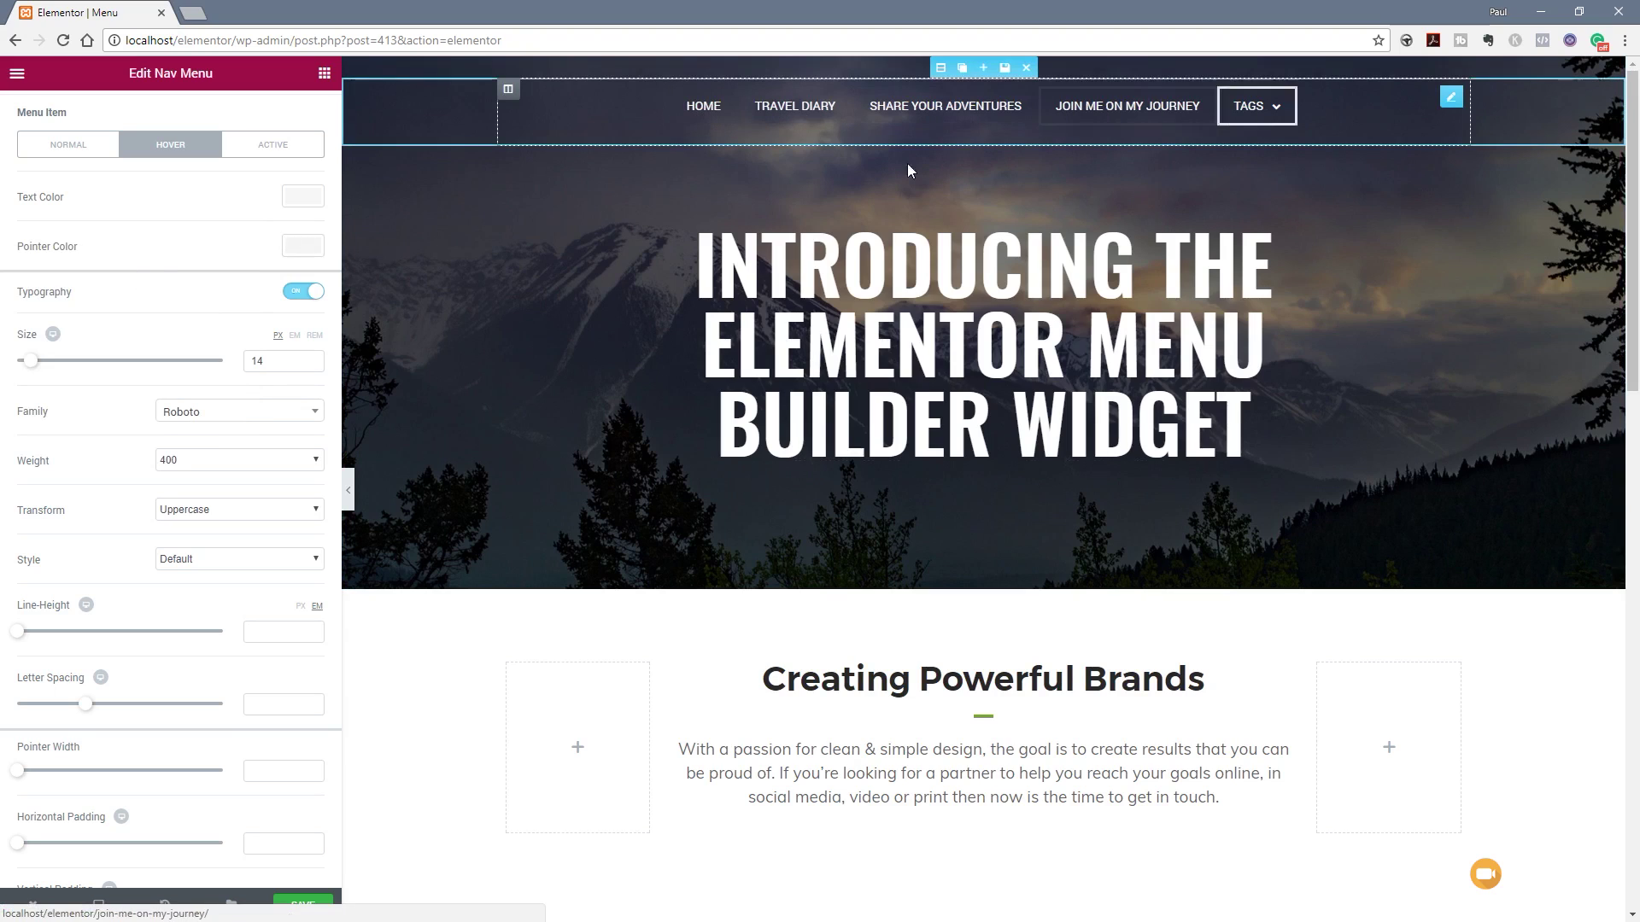
Set Pointer Width to 1 and Space Between to 24.
scroll(149, 632, down, 3)
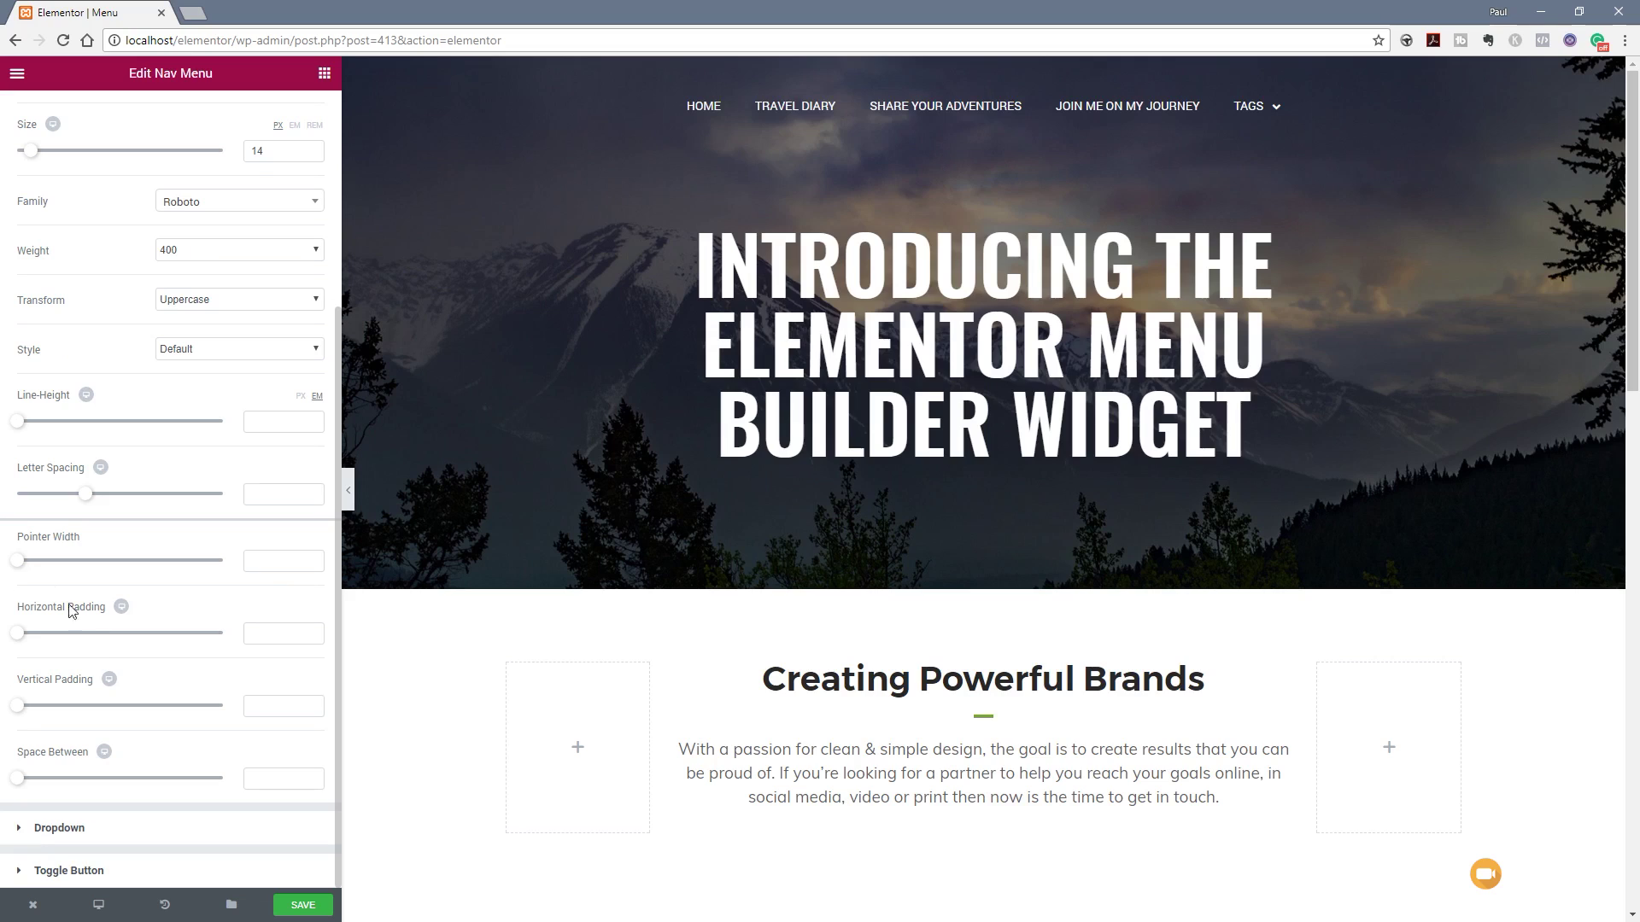
drag(16, 566, 23, 566)
scroll(146, 616, up, 3)
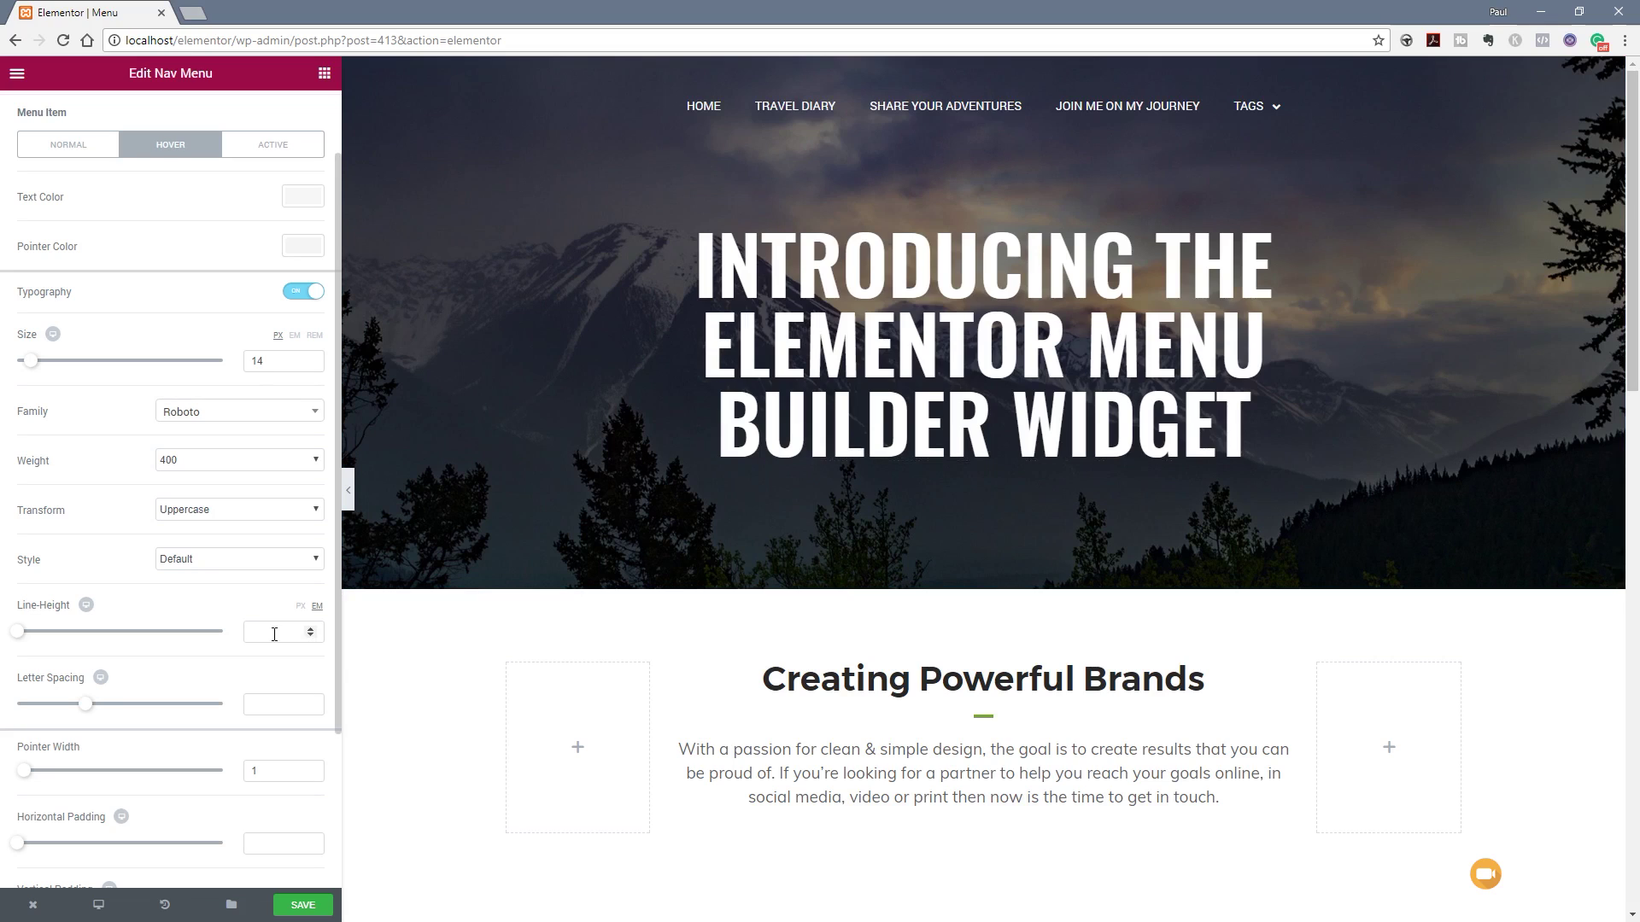
scroll(220, 675, down, 1)
scroll(220, 675, down, 1)
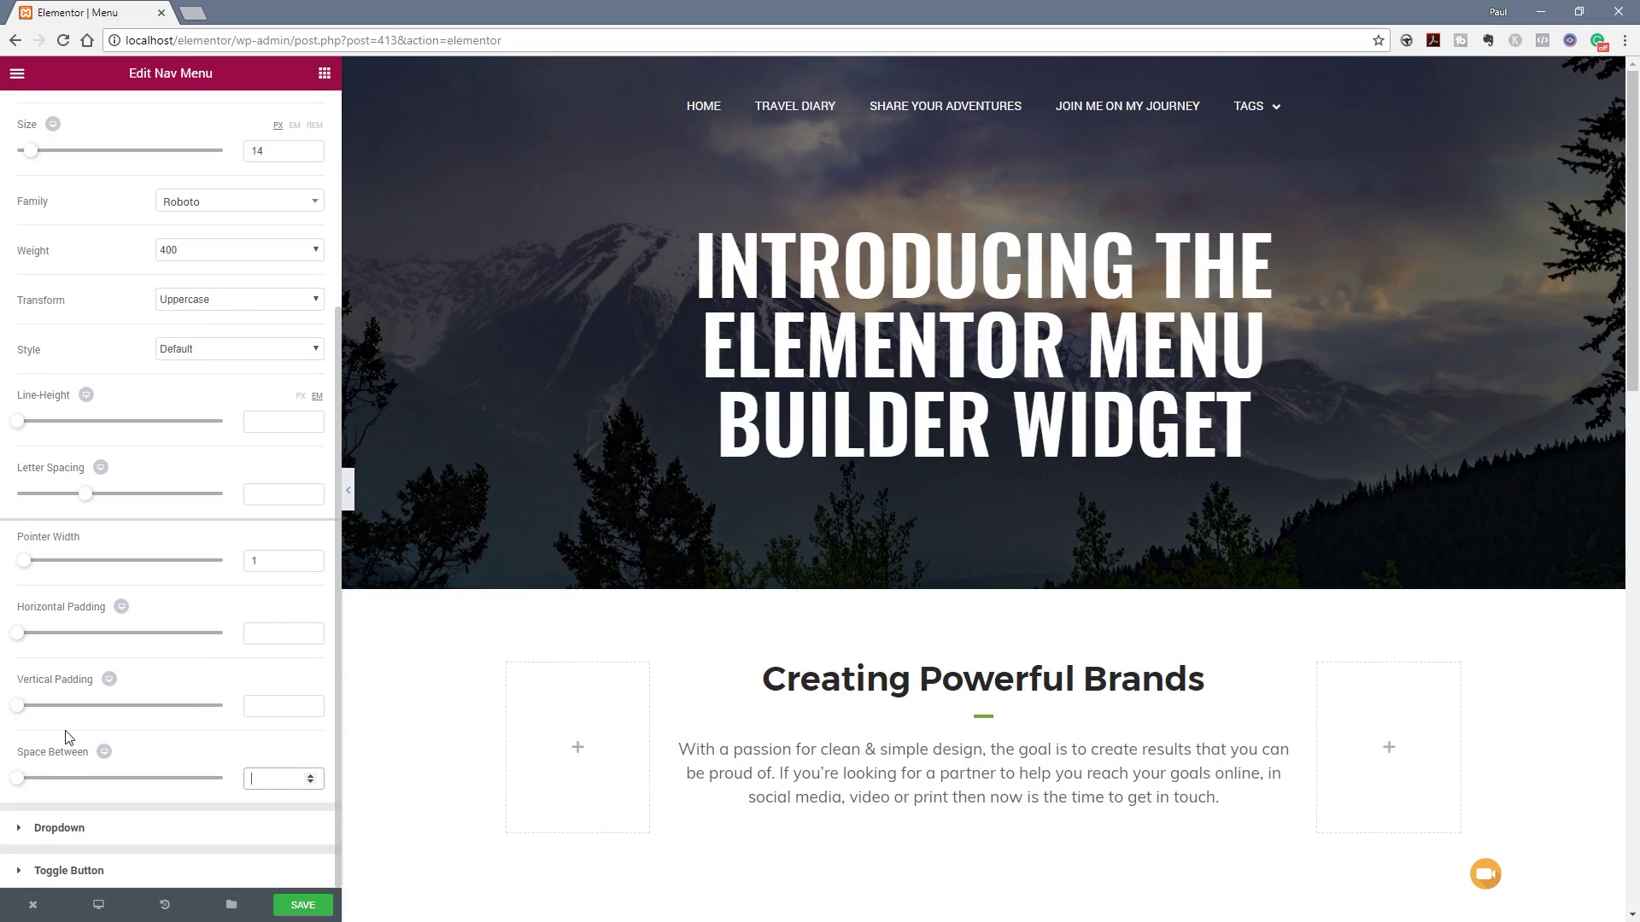
drag(19, 779, 73, 787)
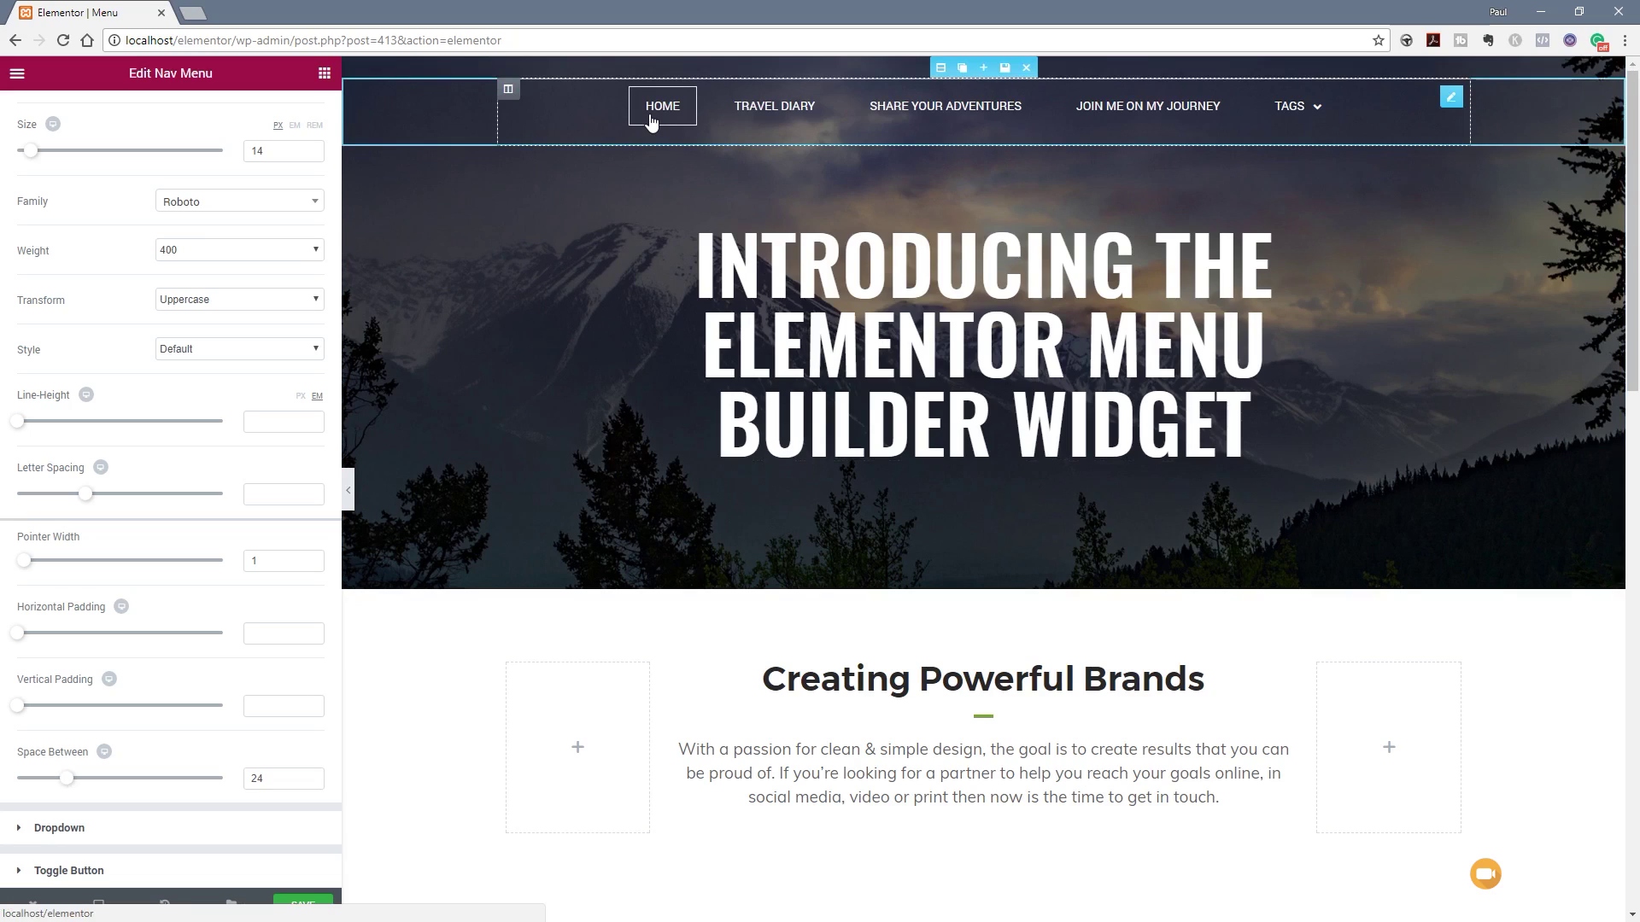
Experiment with Space Between and larger horizontal and vertical padding on the menu items.
drag(66, 781, 12, 793)
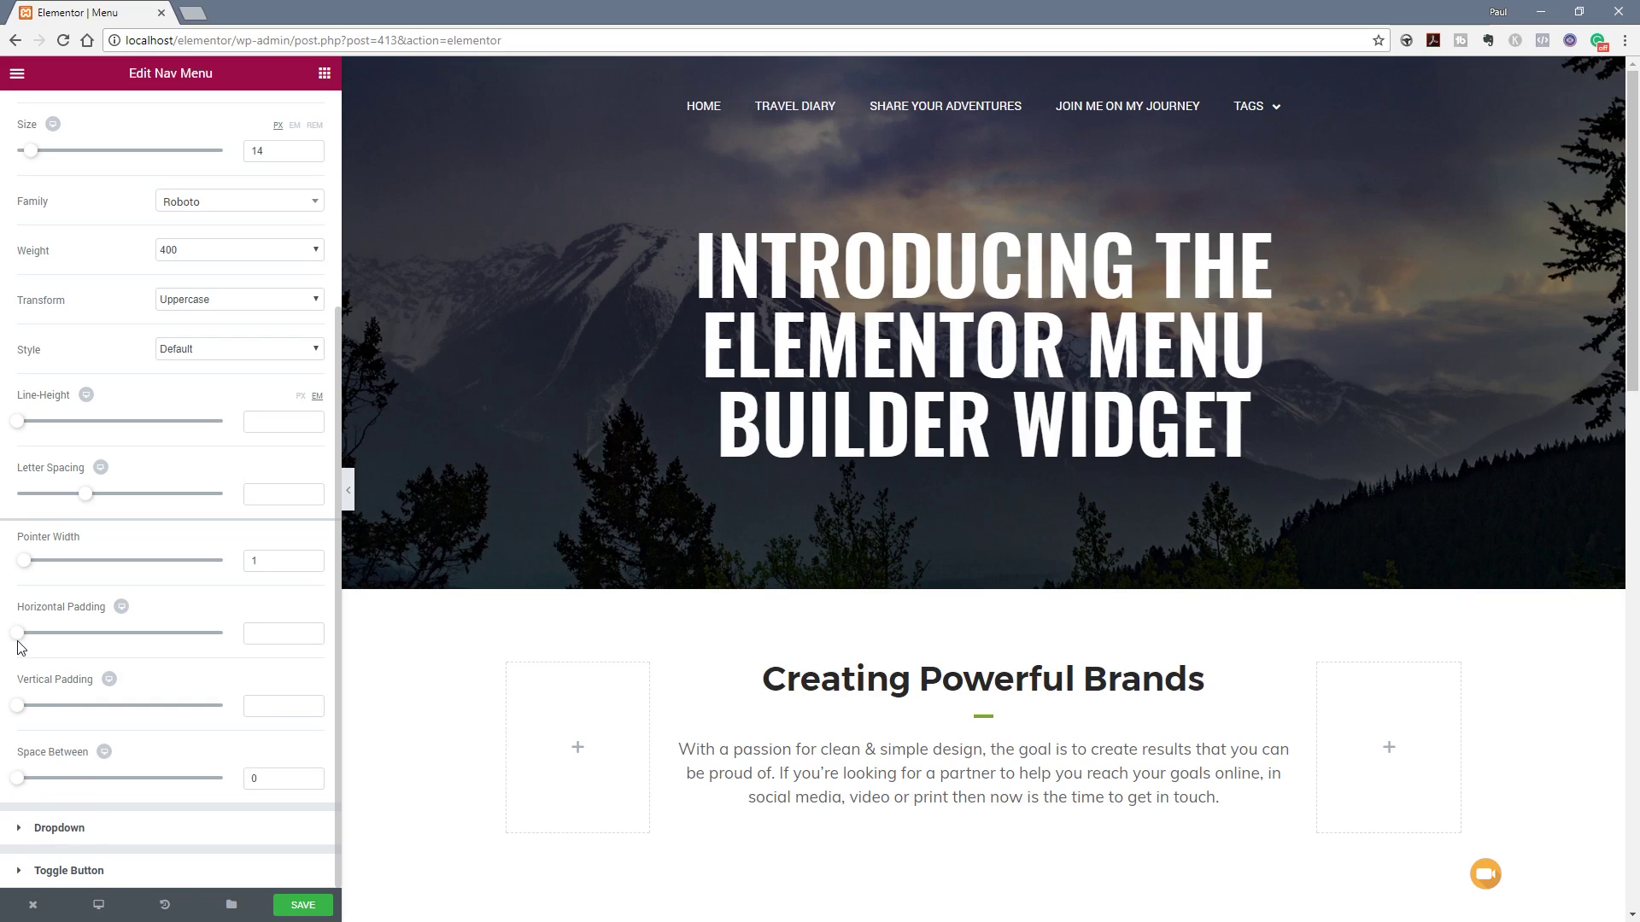
drag(22, 642, 166, 633)
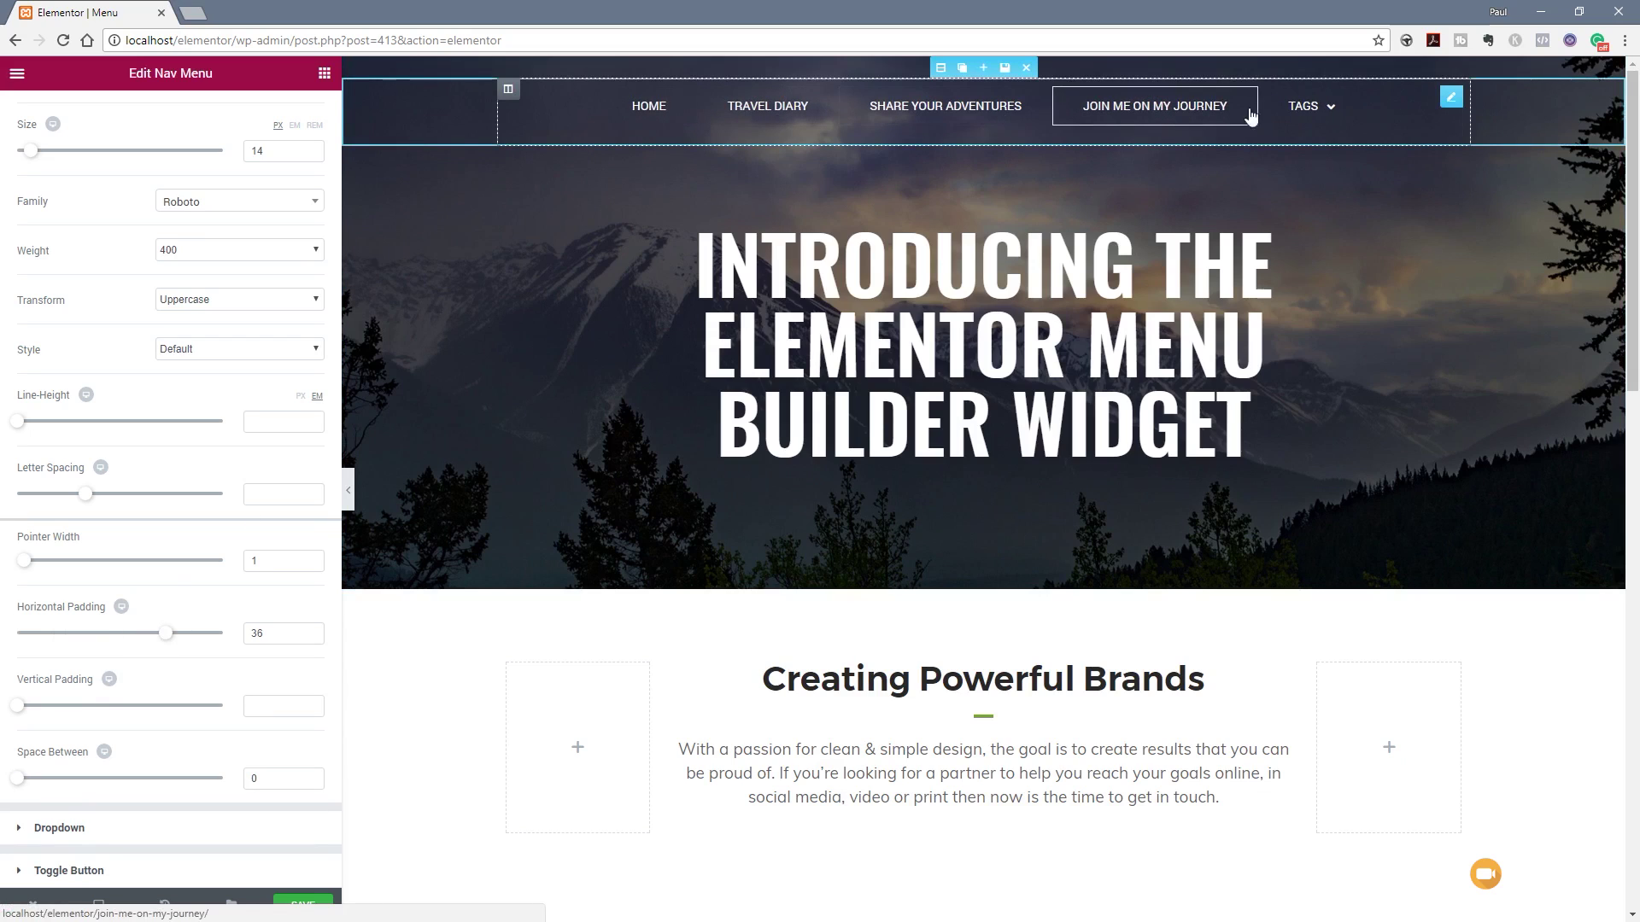
mouse_move(1299, 114)
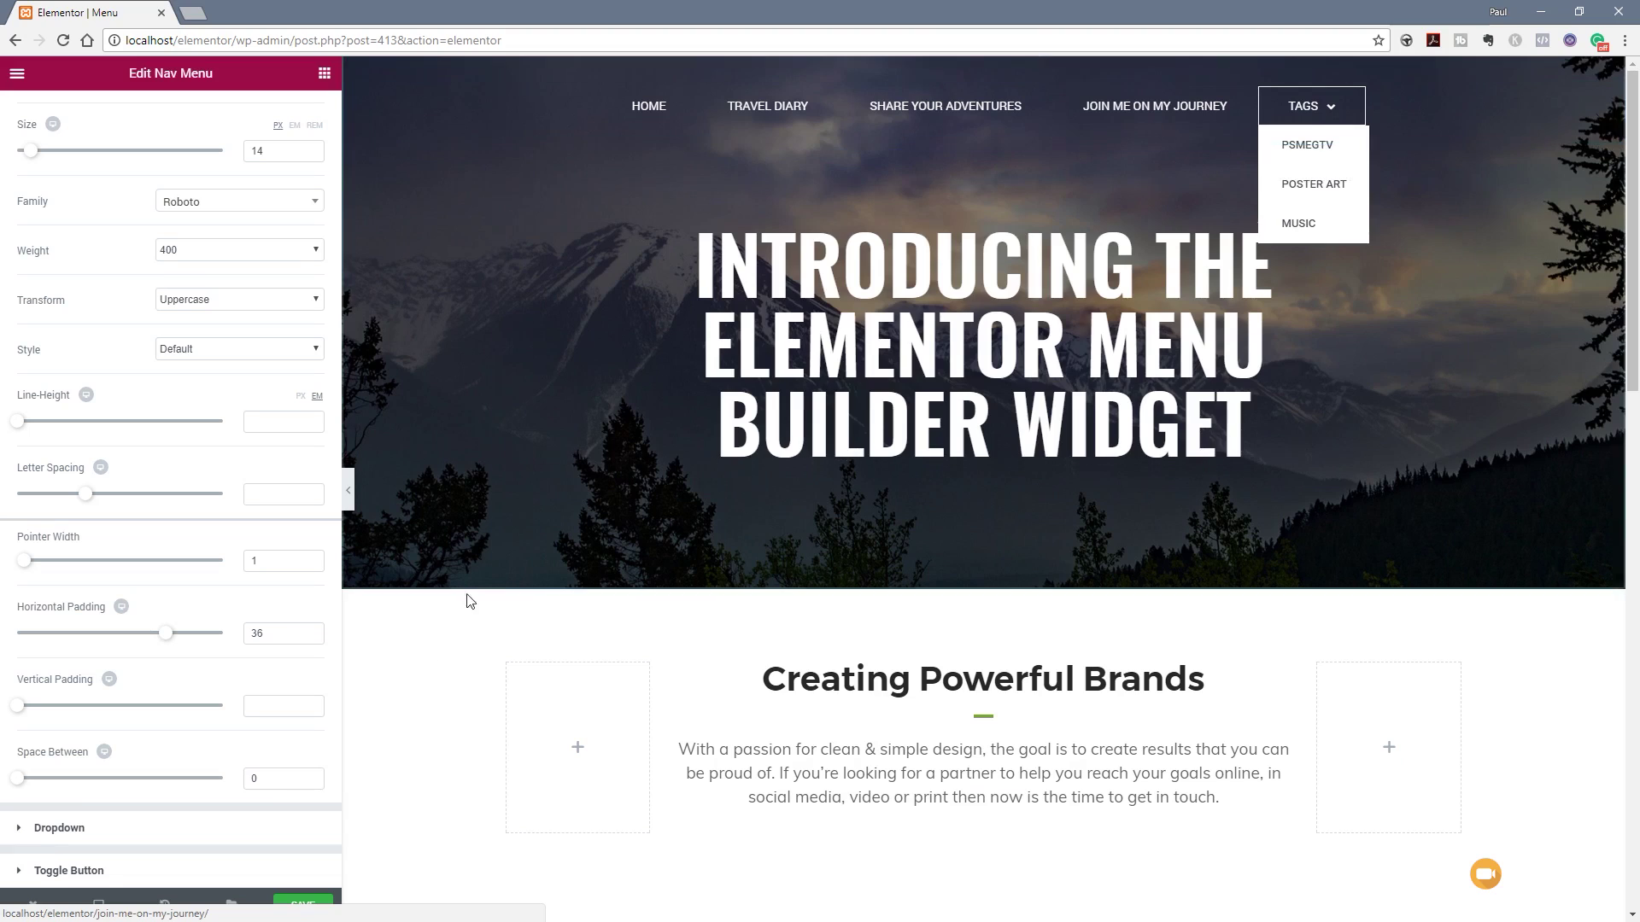
drag(19, 708, 186, 708)
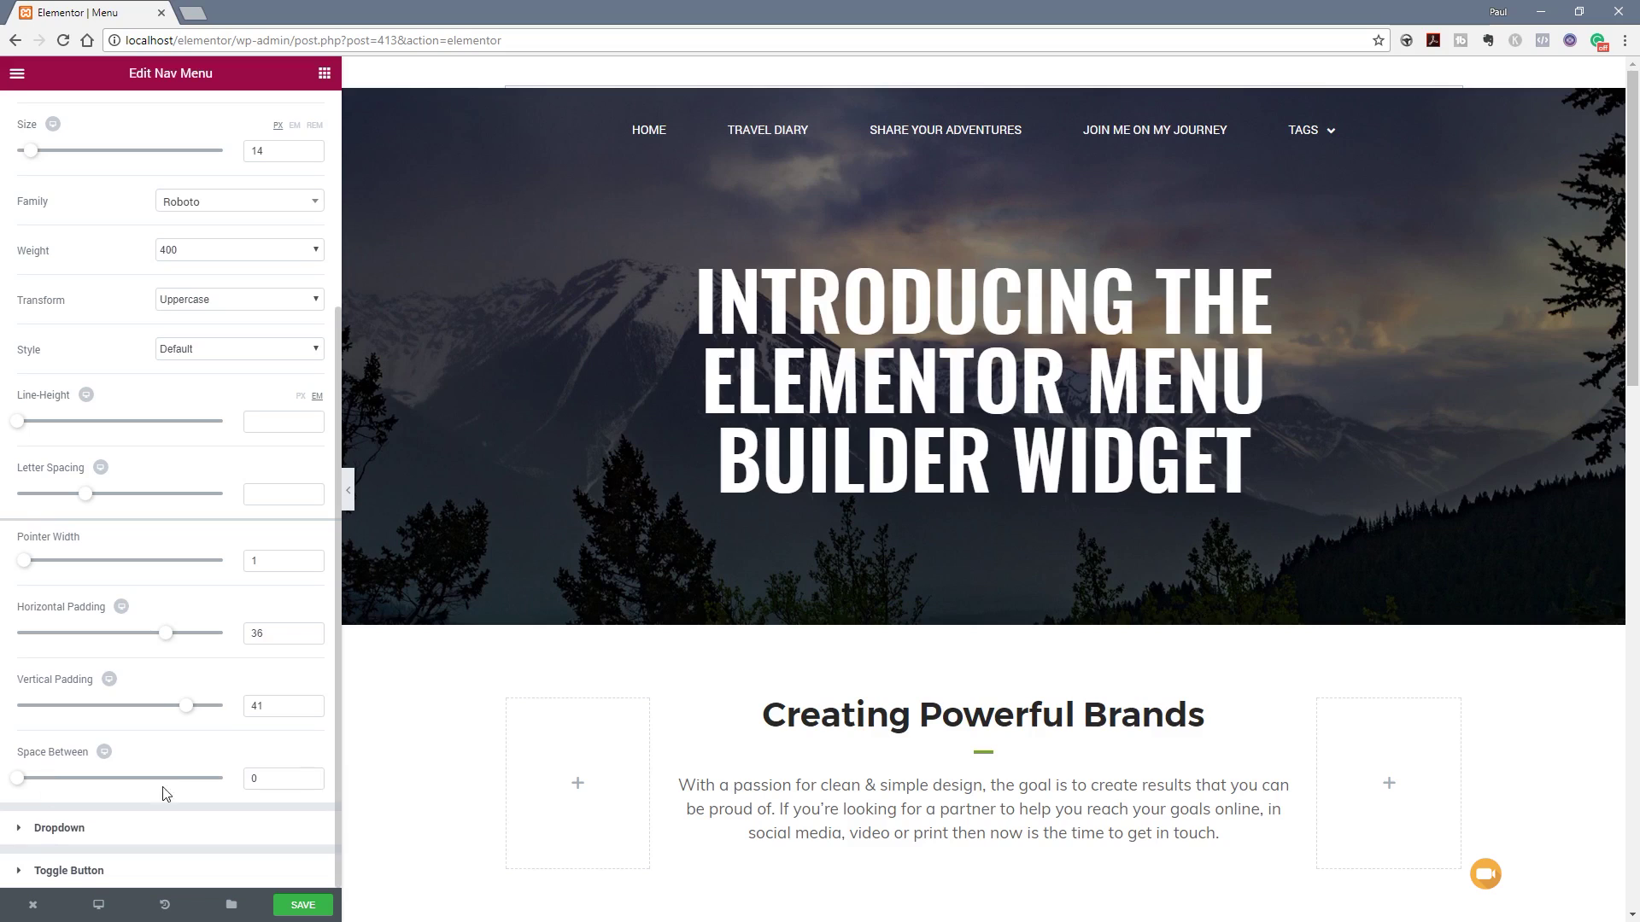
Clear the horizontal padding, vertical padding and Space Between values, then preview the page.
double_click(274, 631)
key(BackSpace)
key(Tab)
key(BackSpace)
key(Tab)
key(BackSpace)
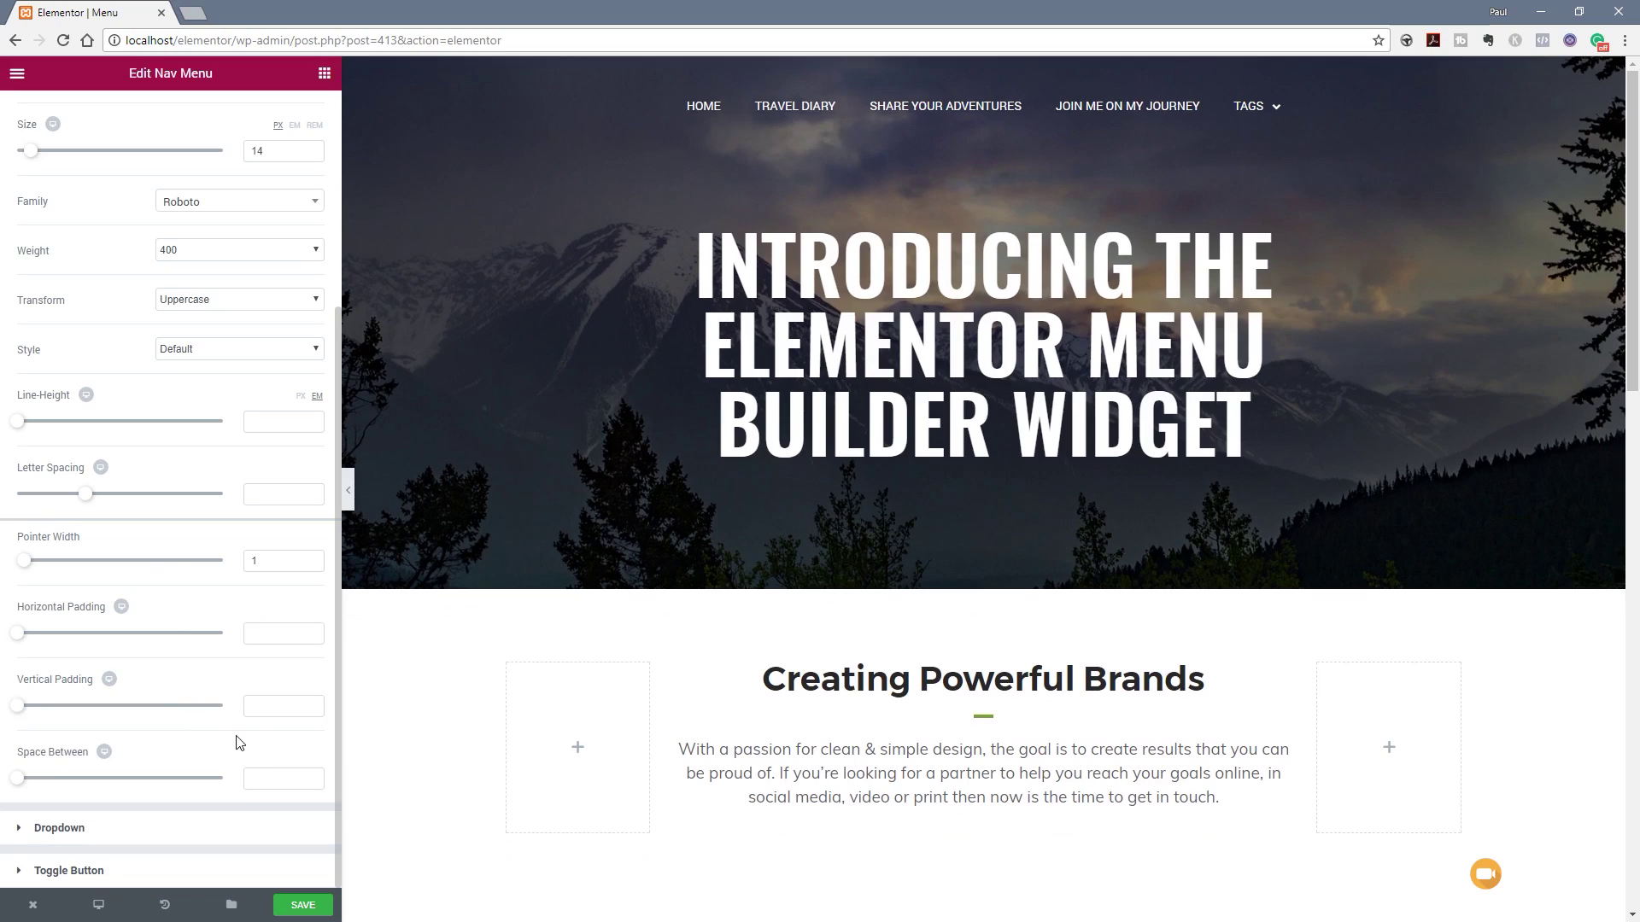
scroll(162, 555, up, 3)
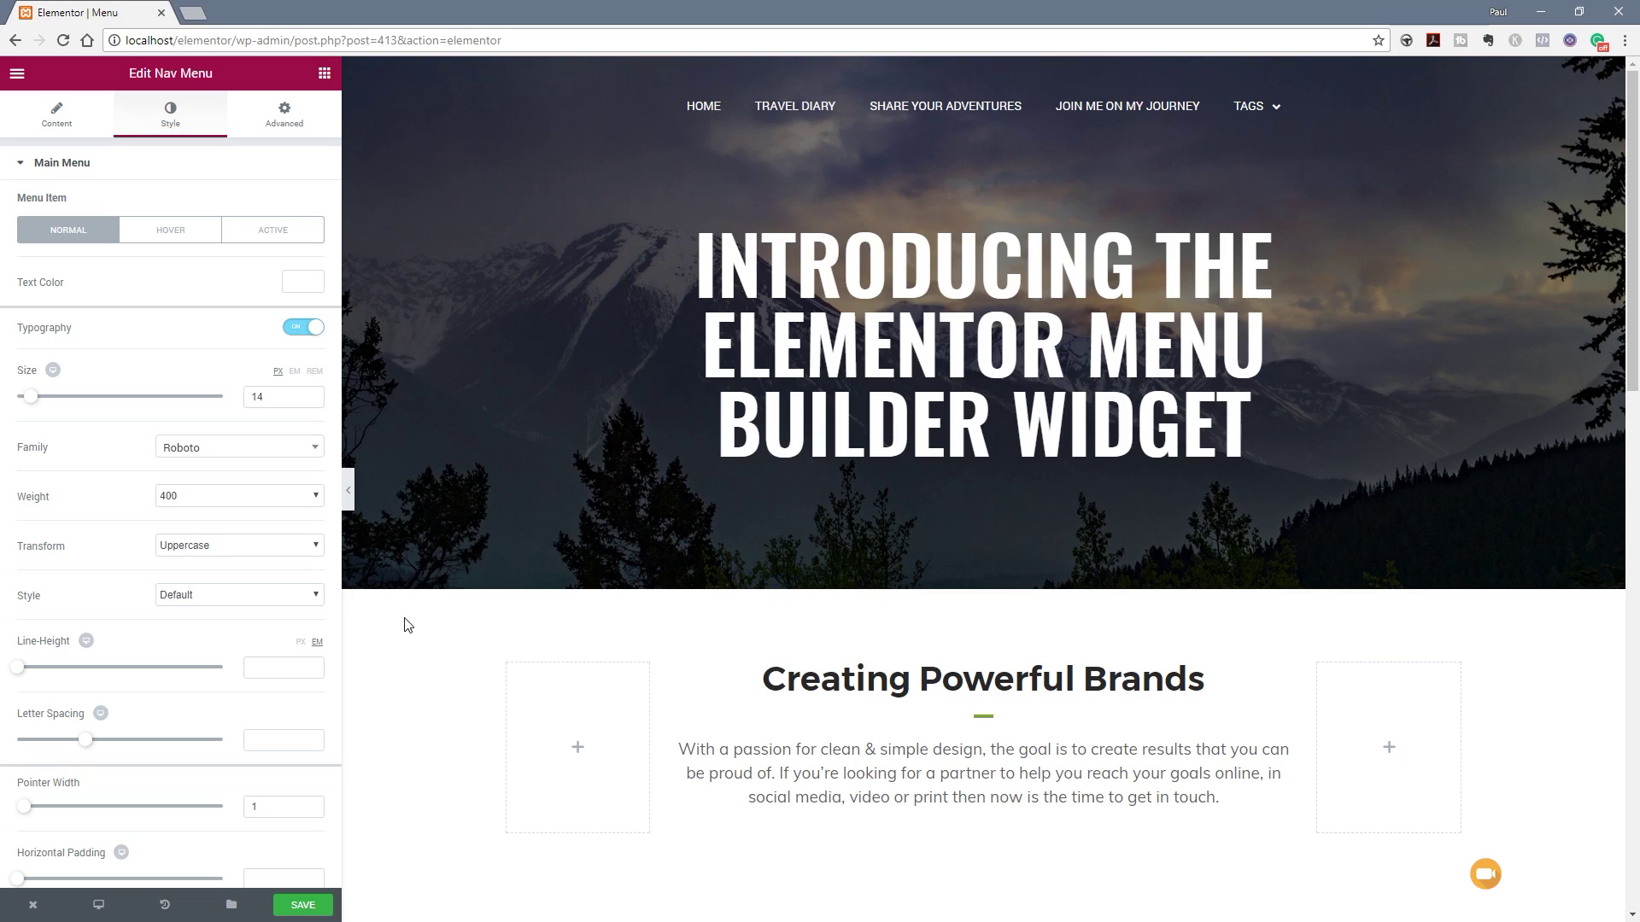
click(350, 488)
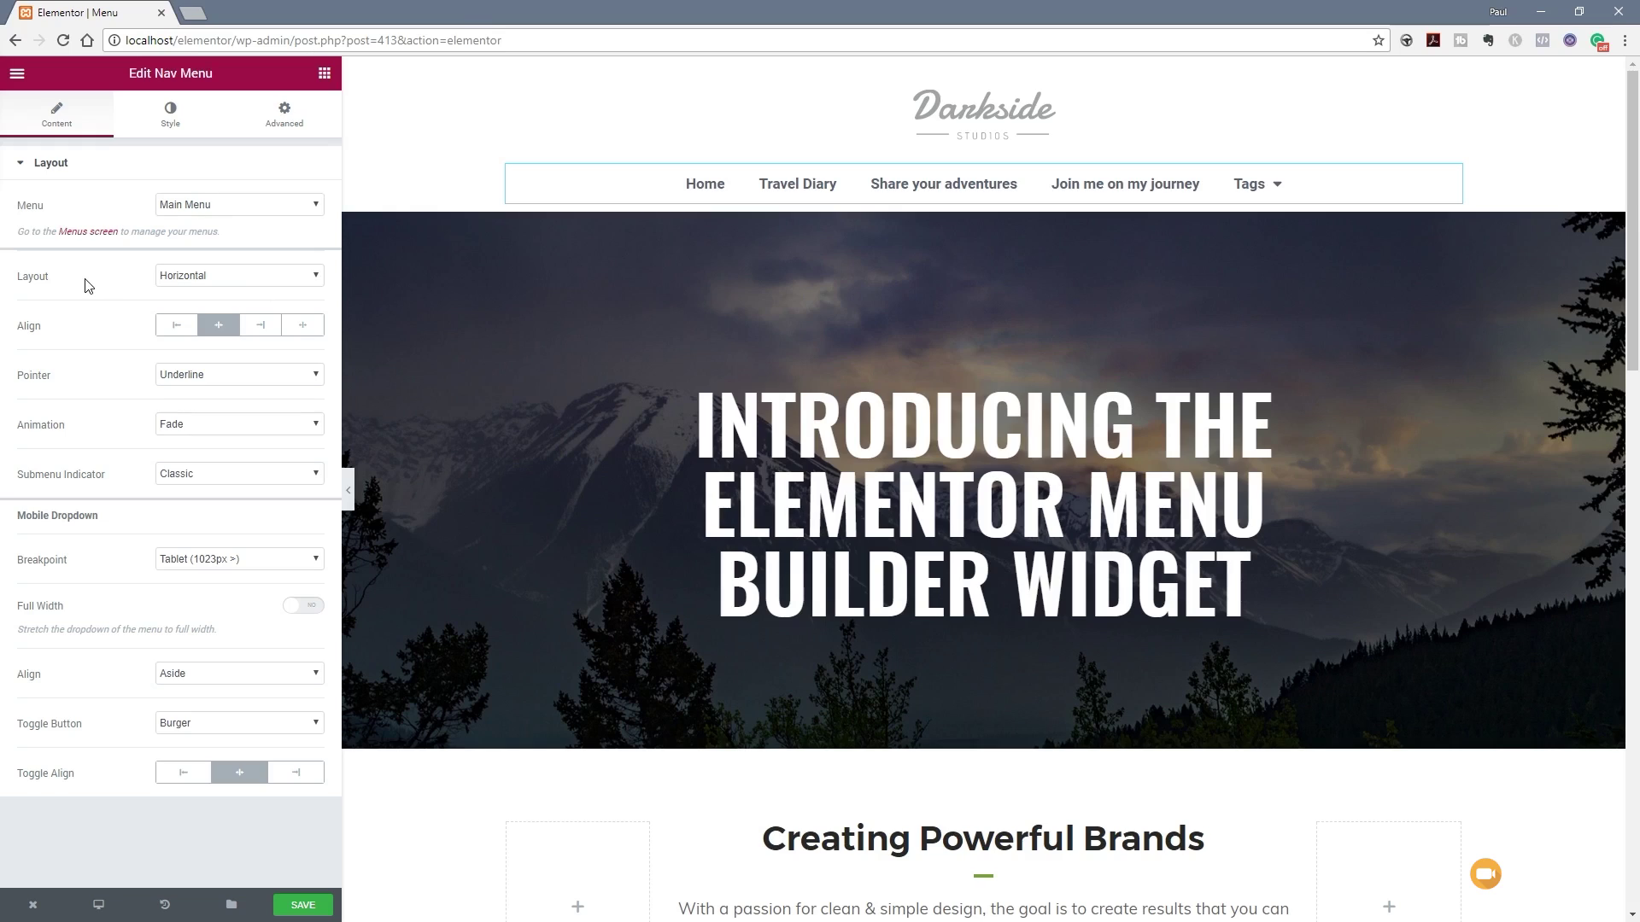
Switch the nav menu Layout to Dropdown and test opening and closing the burger toggle.
click(221, 278)
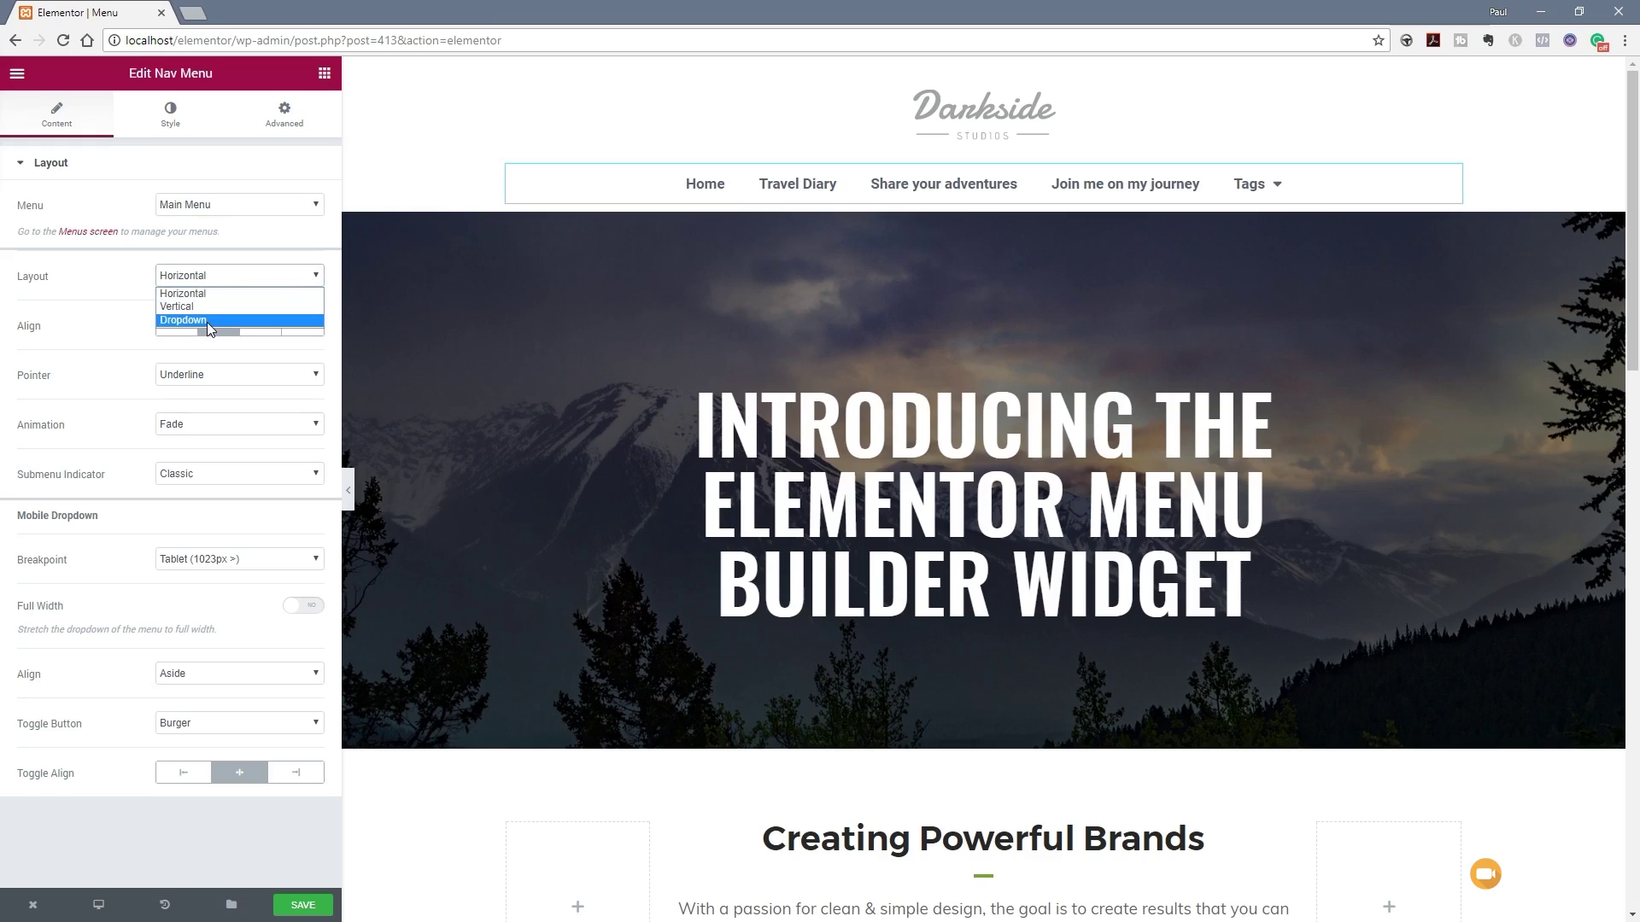
click(206, 322)
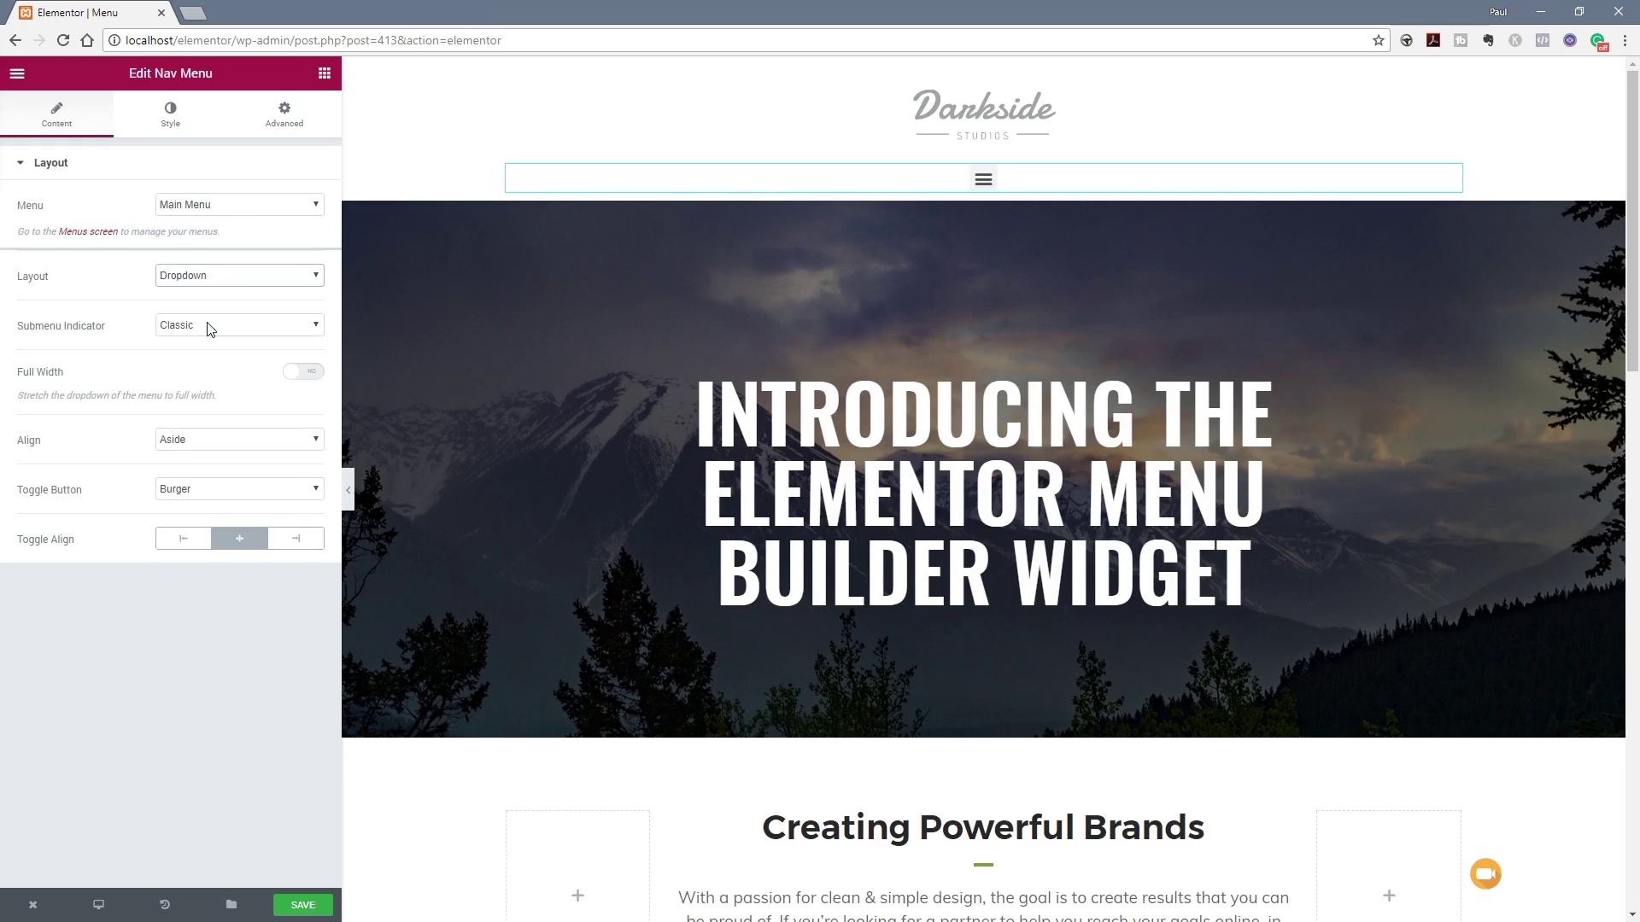
click(983, 180)
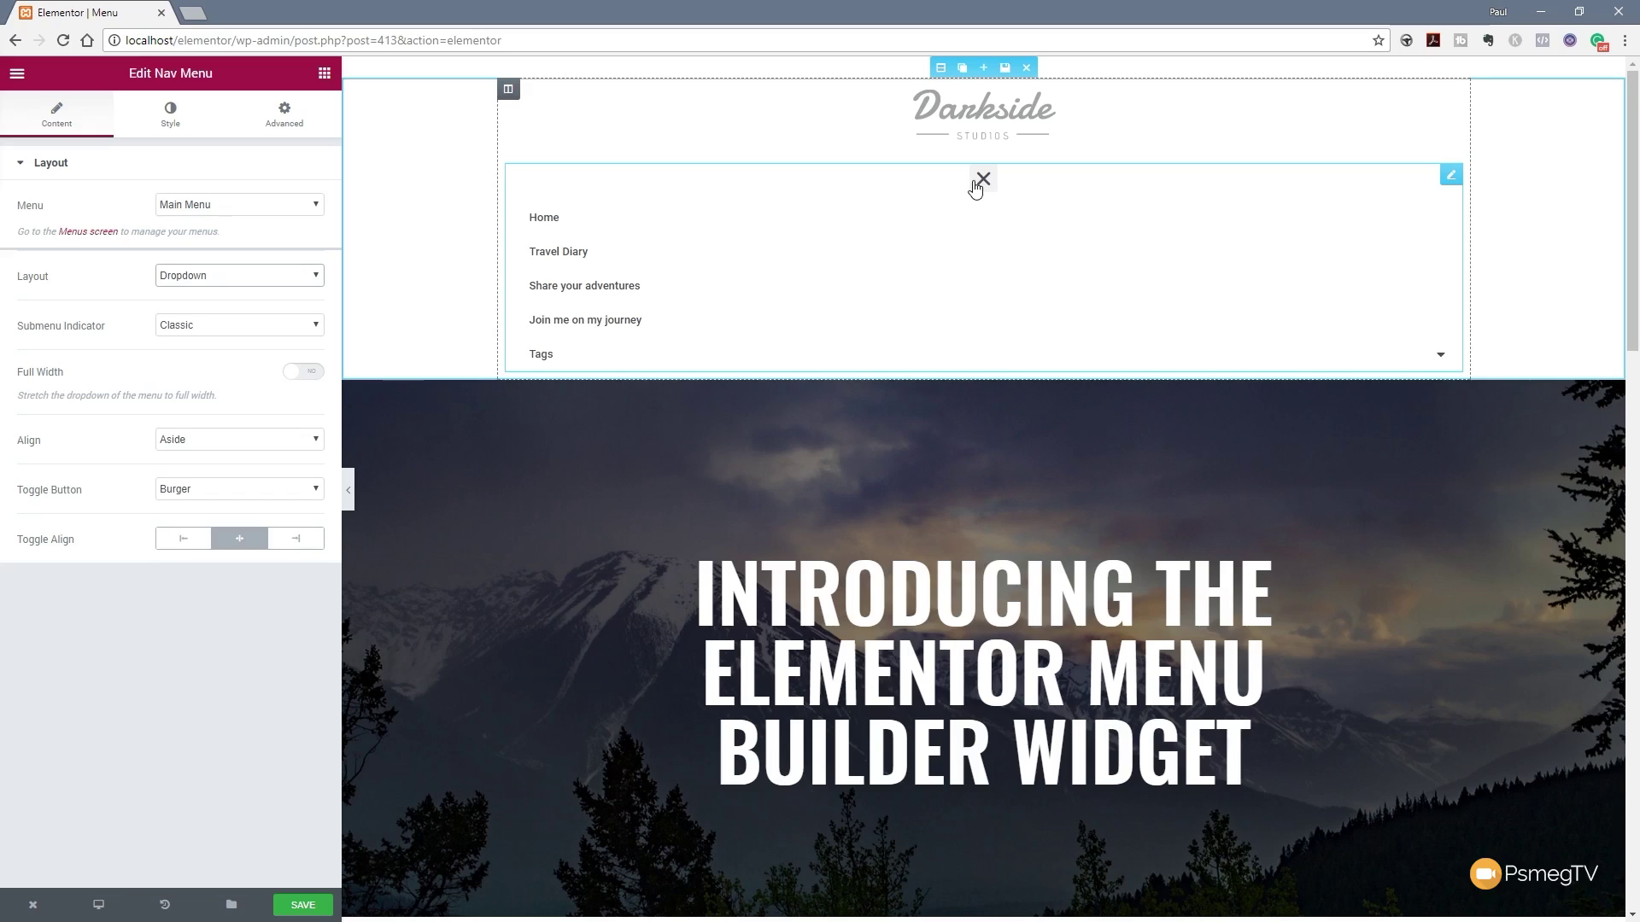
click(976, 188)
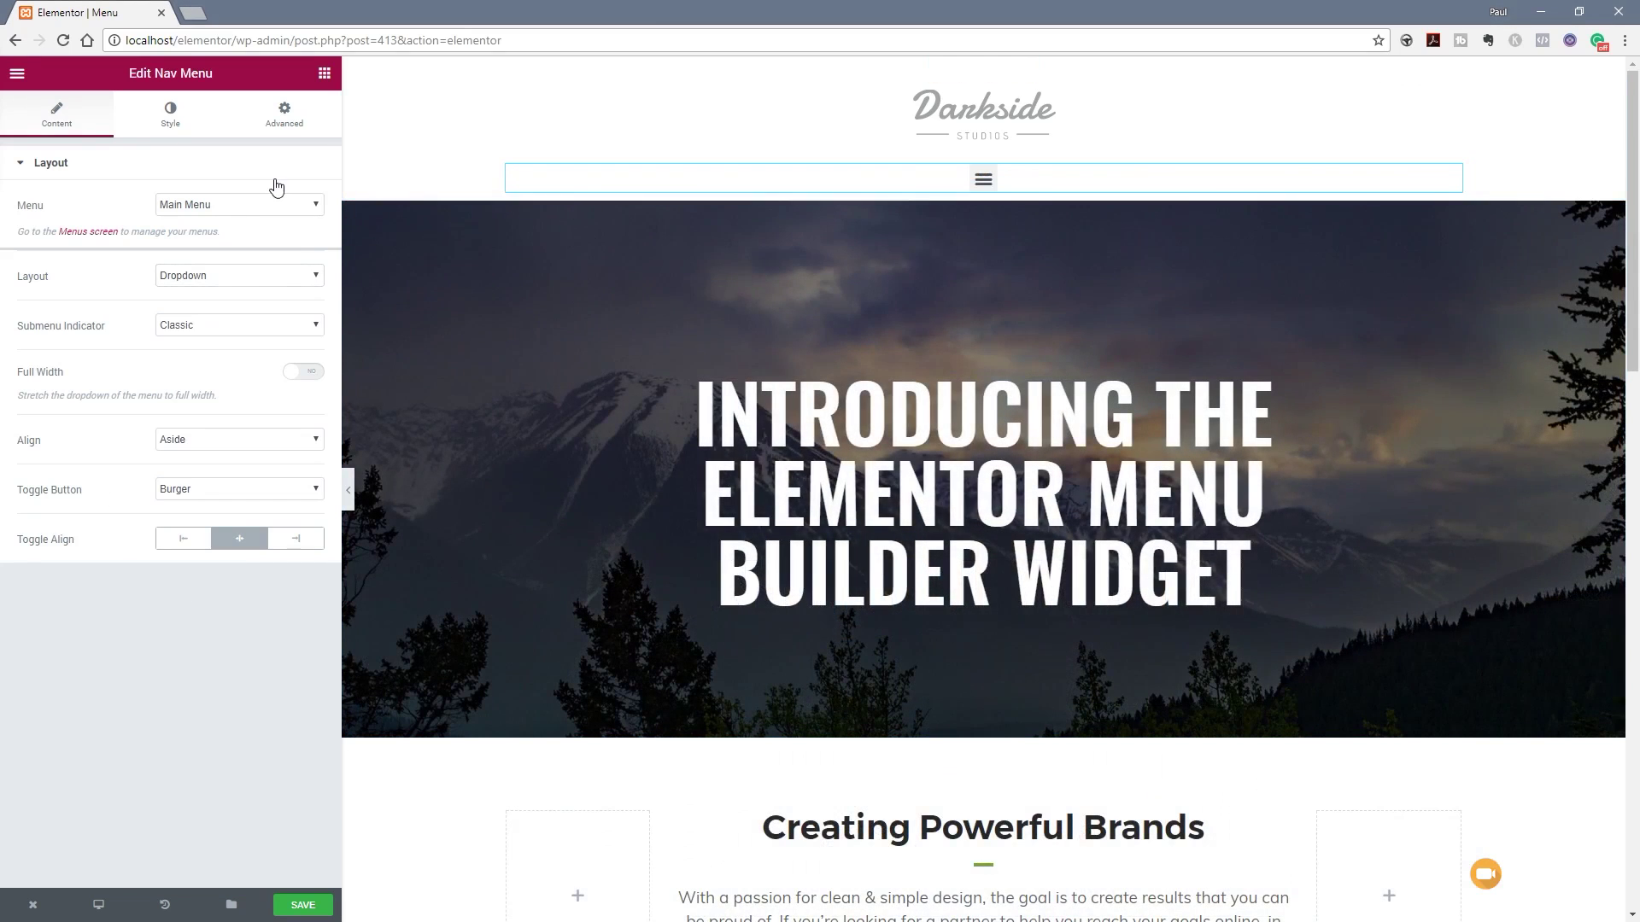
Give the dropdown items custom typography in Nunito at weight 400.
click(171, 117)
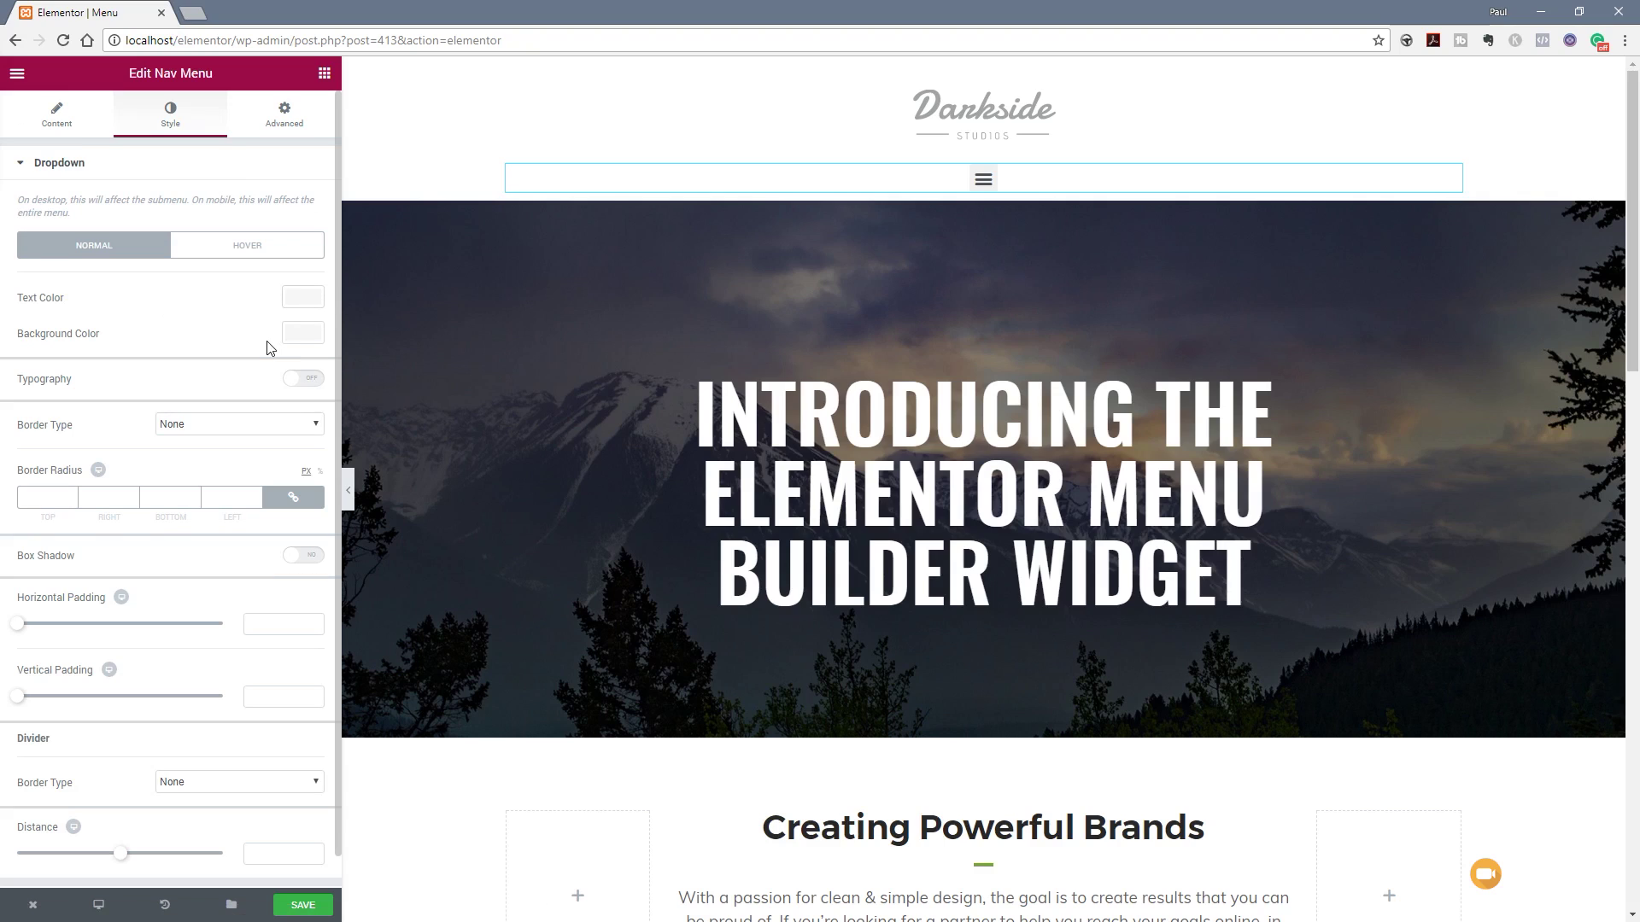
click(982, 178)
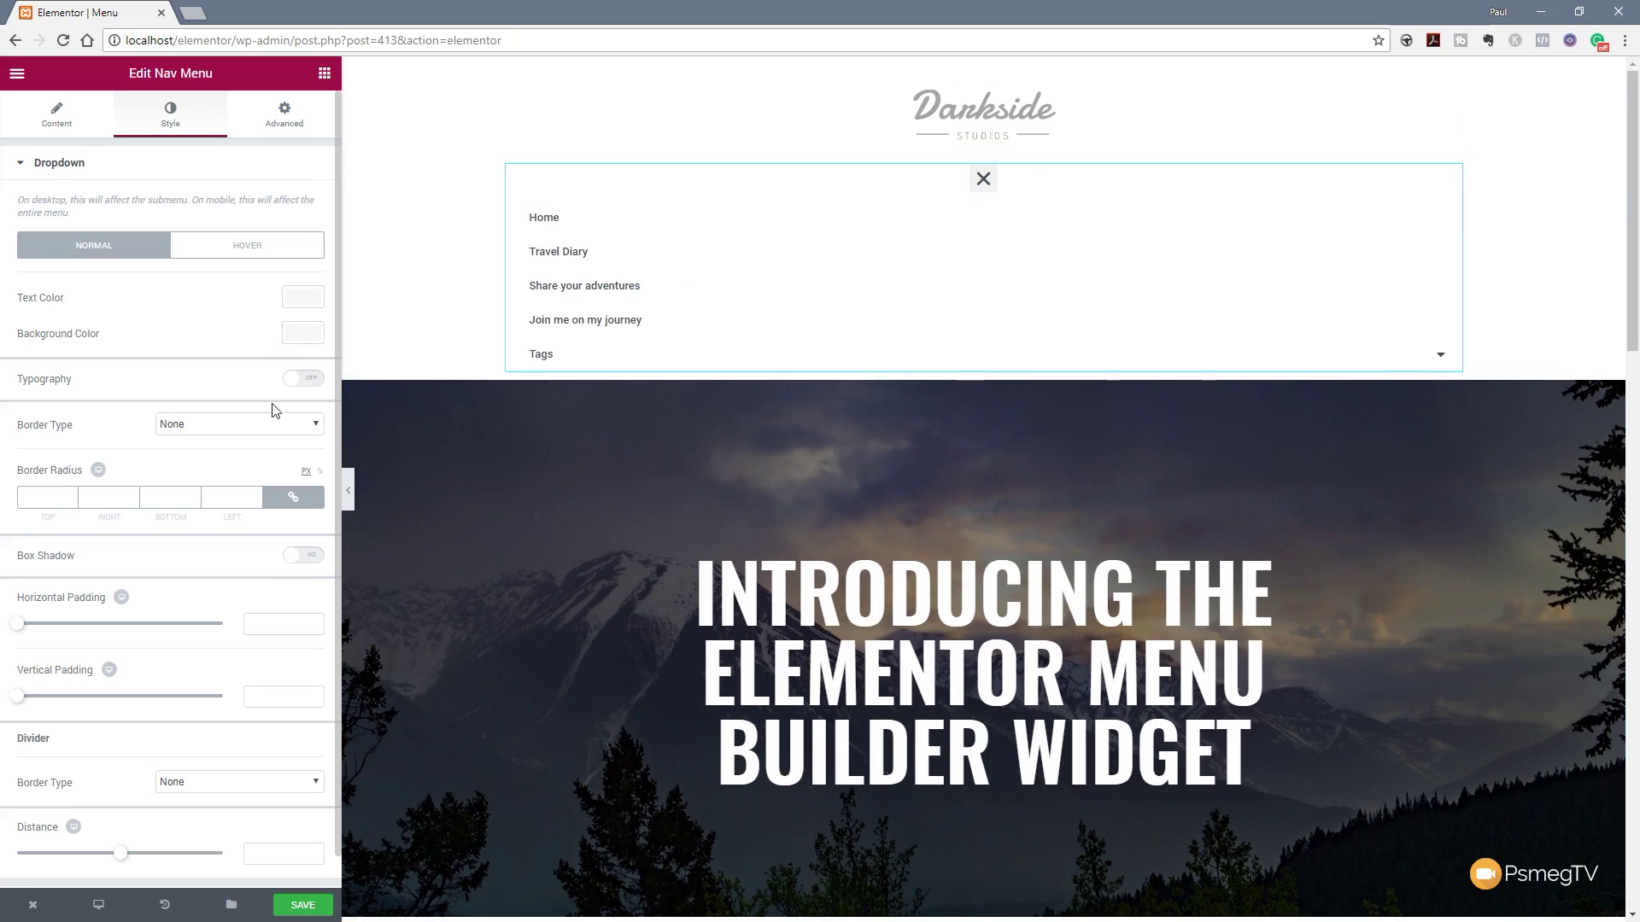
click(301, 385)
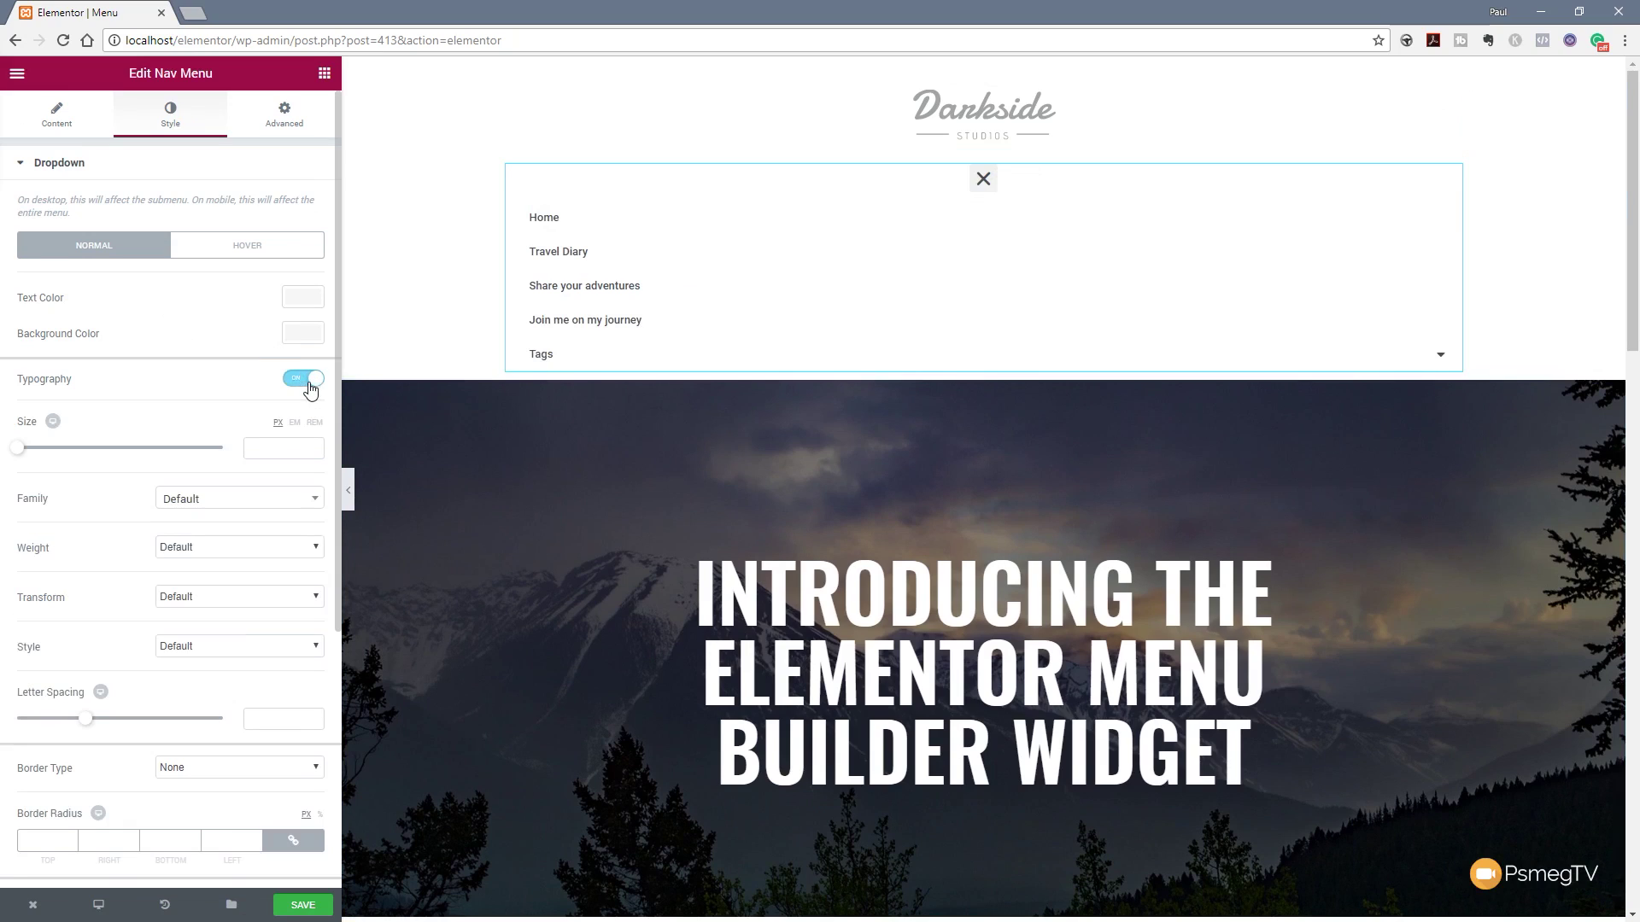
click(234, 504)
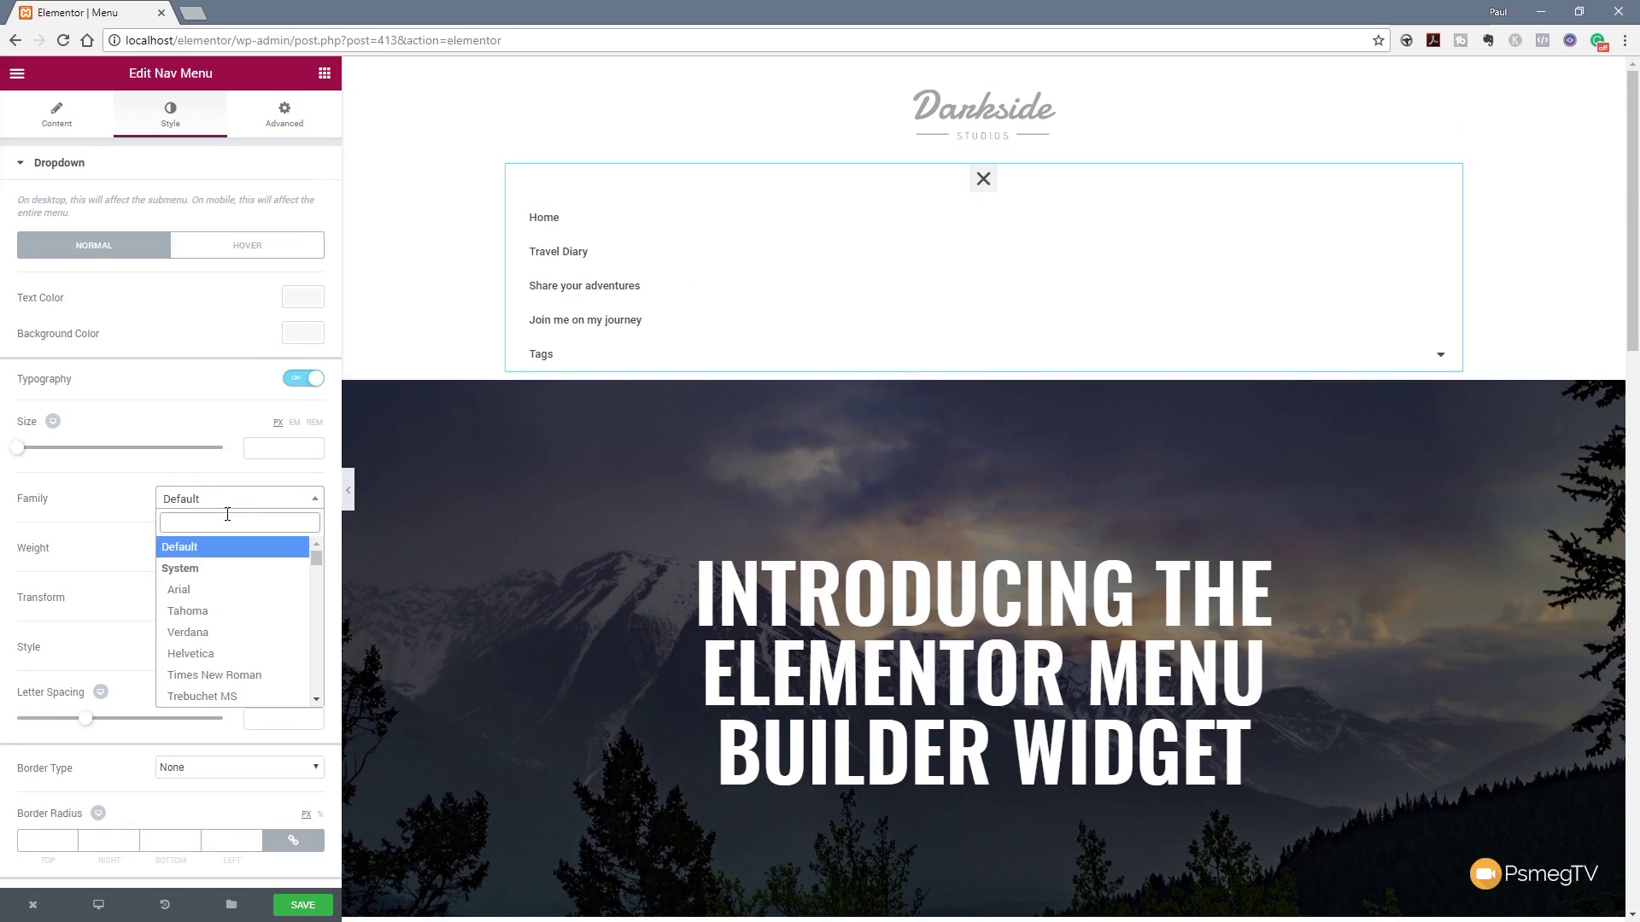
text(Nunito)
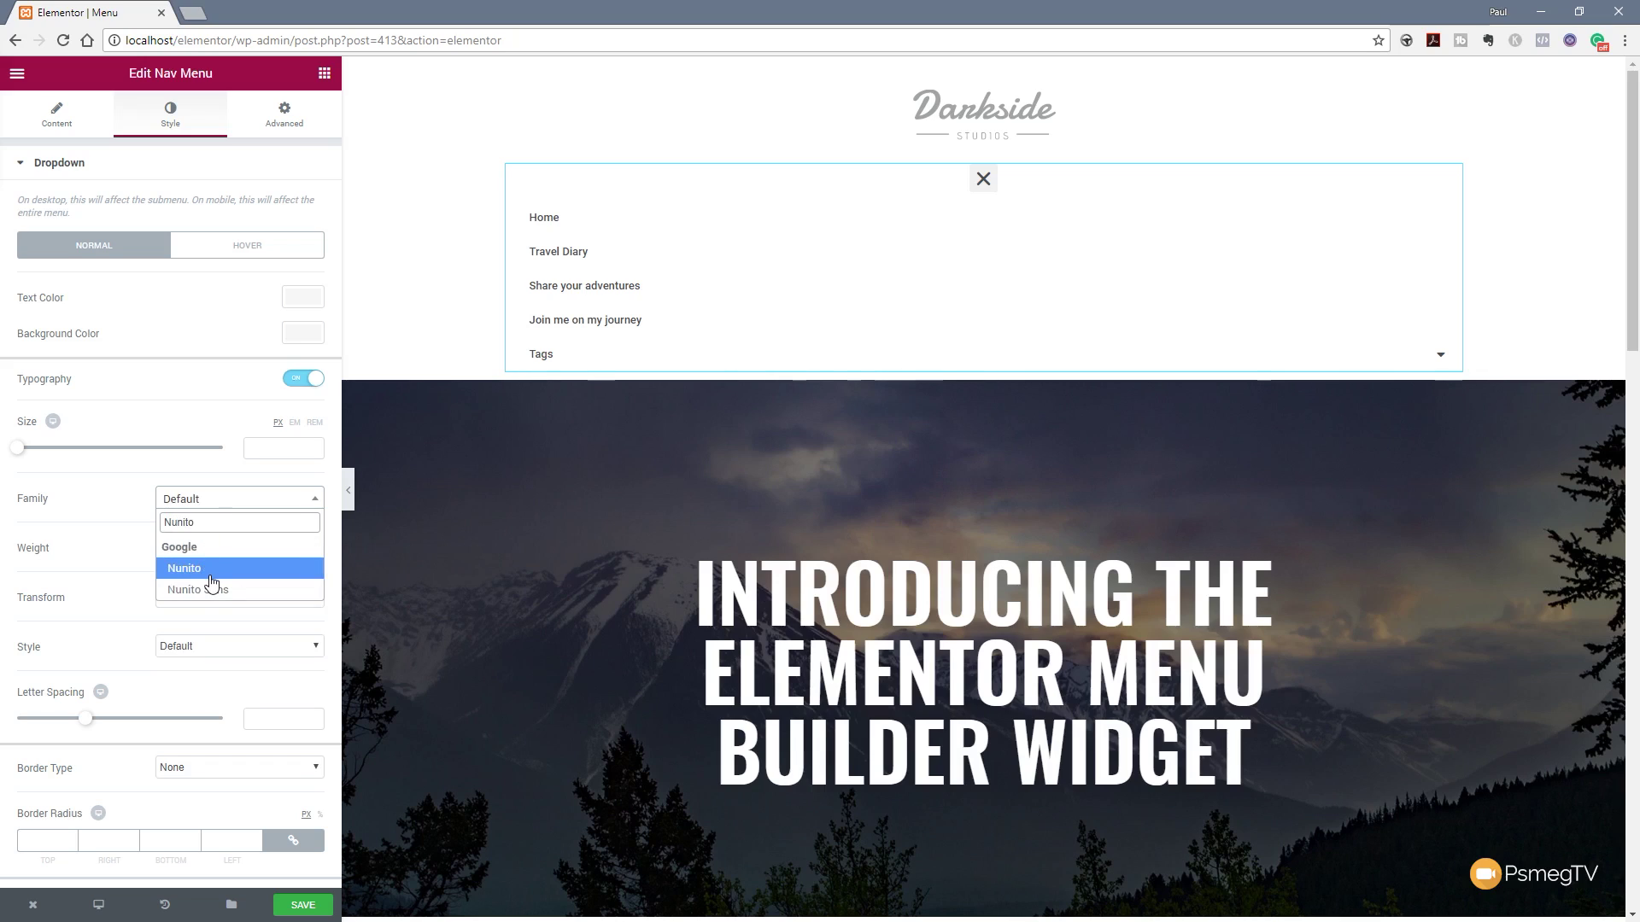
click(211, 570)
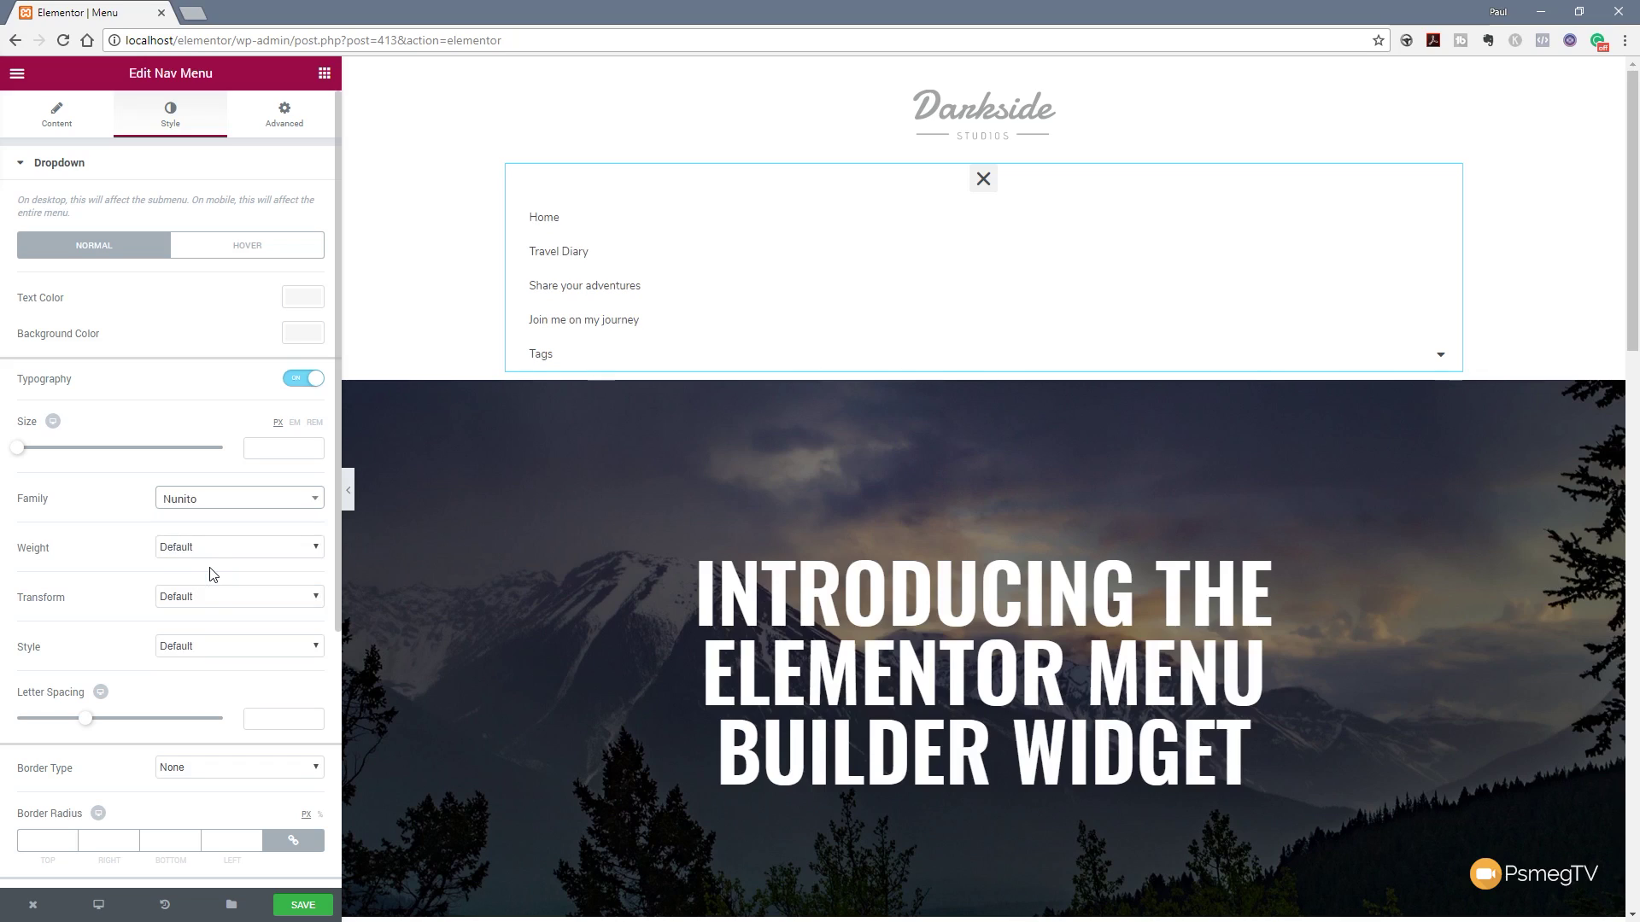
click(213, 555)
click(193, 610)
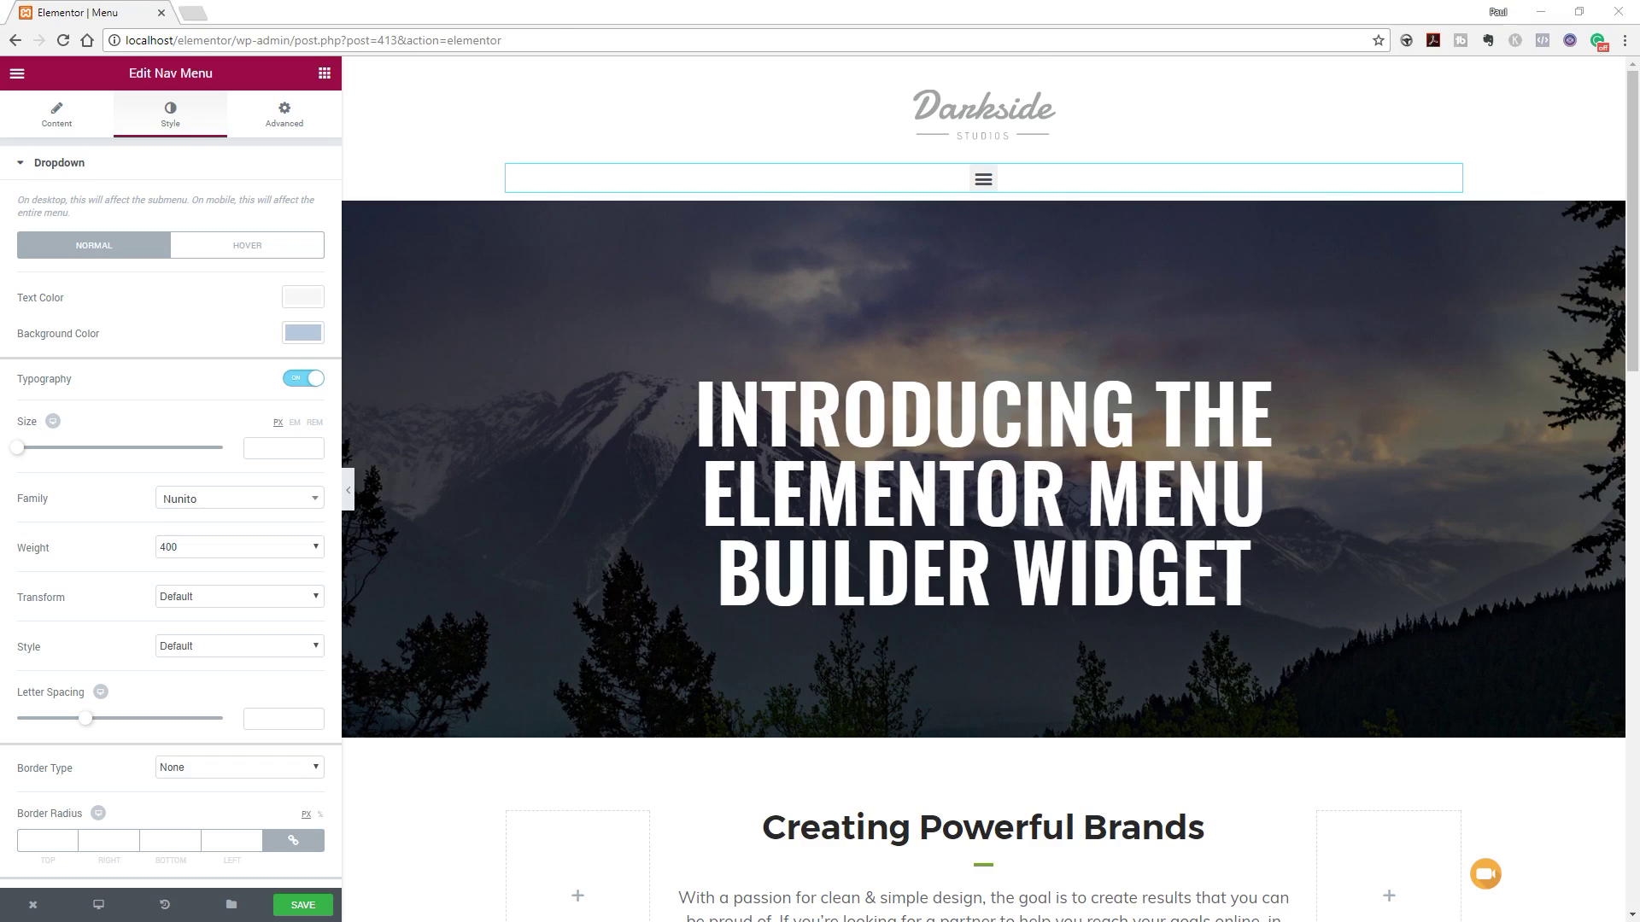
Expand the hamburger dropdown in the preview and bring up the Content tab's layout settings.
click(983, 180)
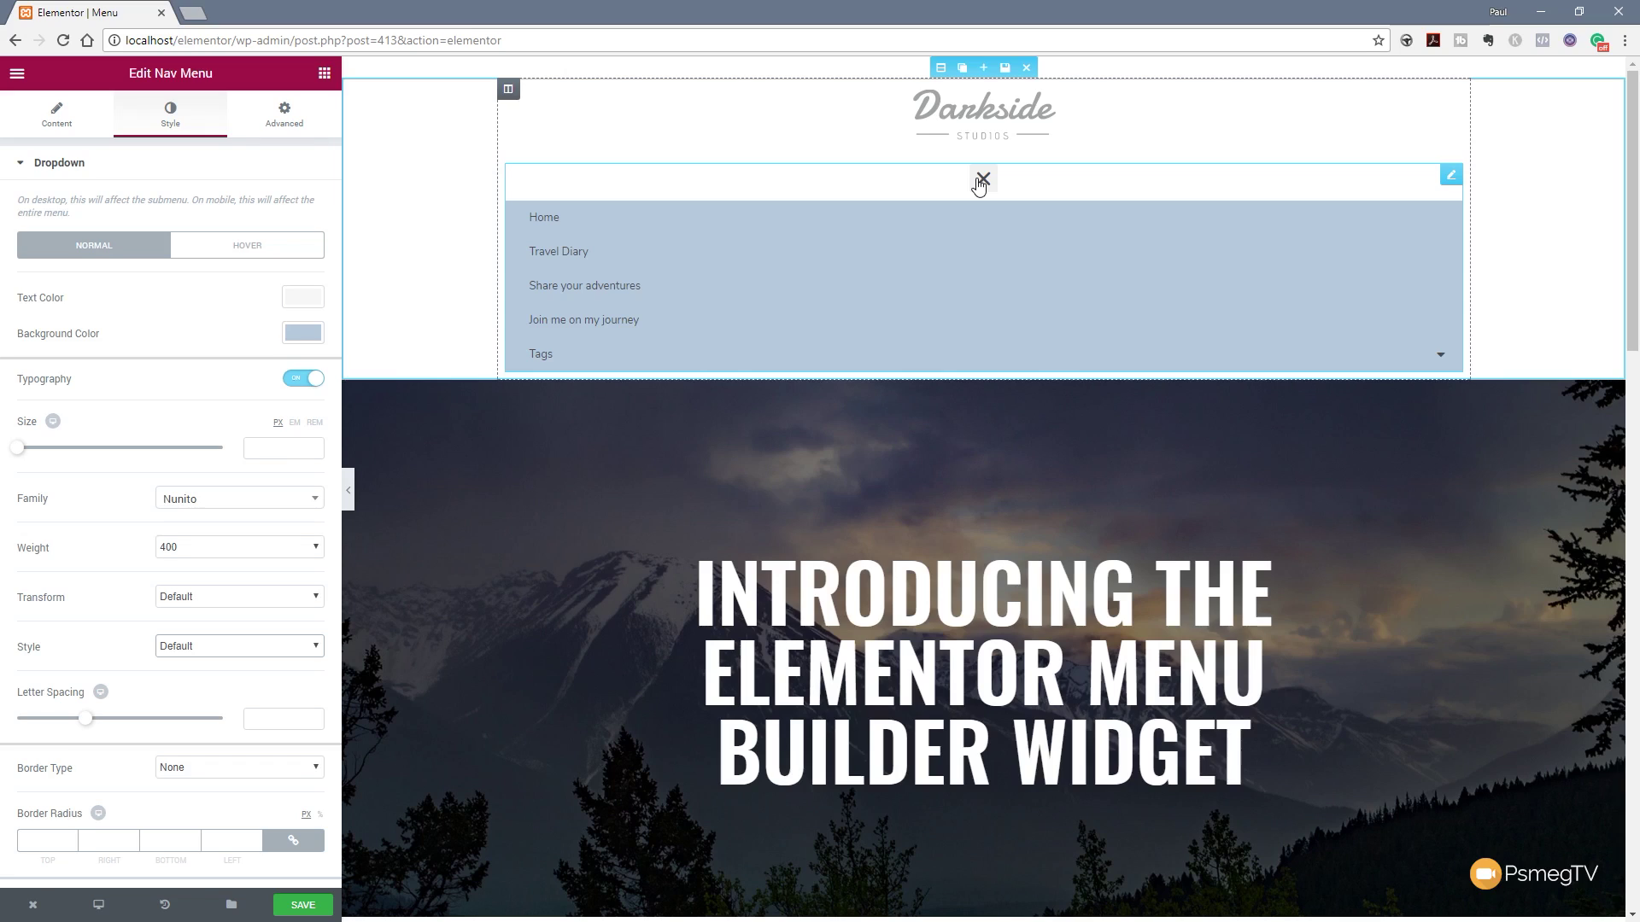
click(57, 126)
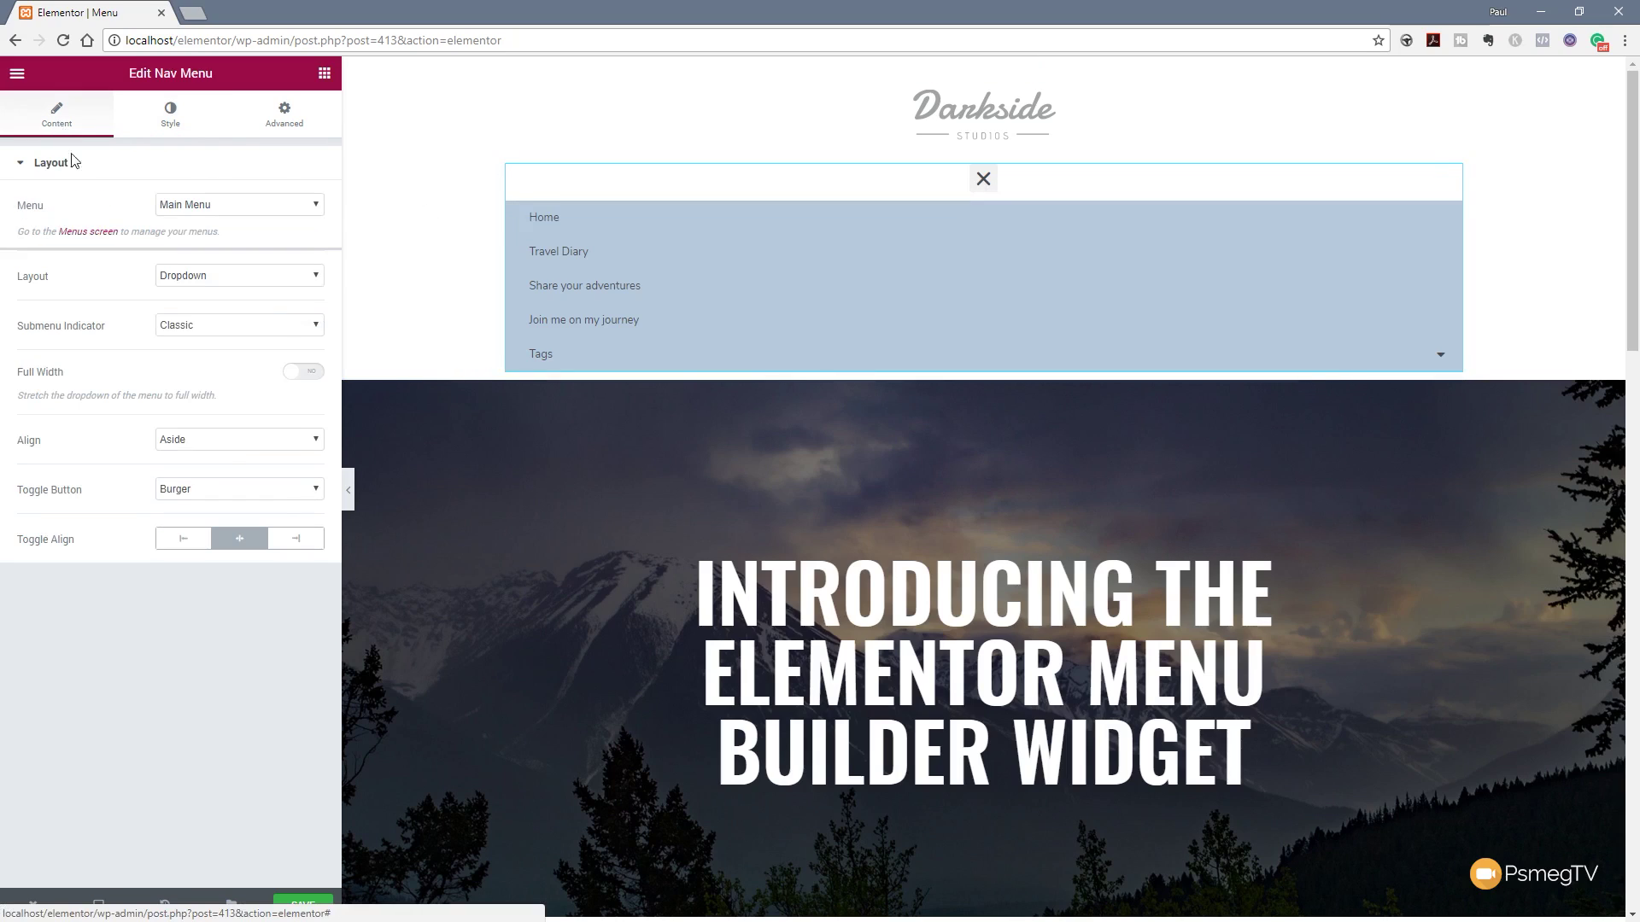
Switch Full Width to YES so the dropdown spans the whole page.
click(316, 381)
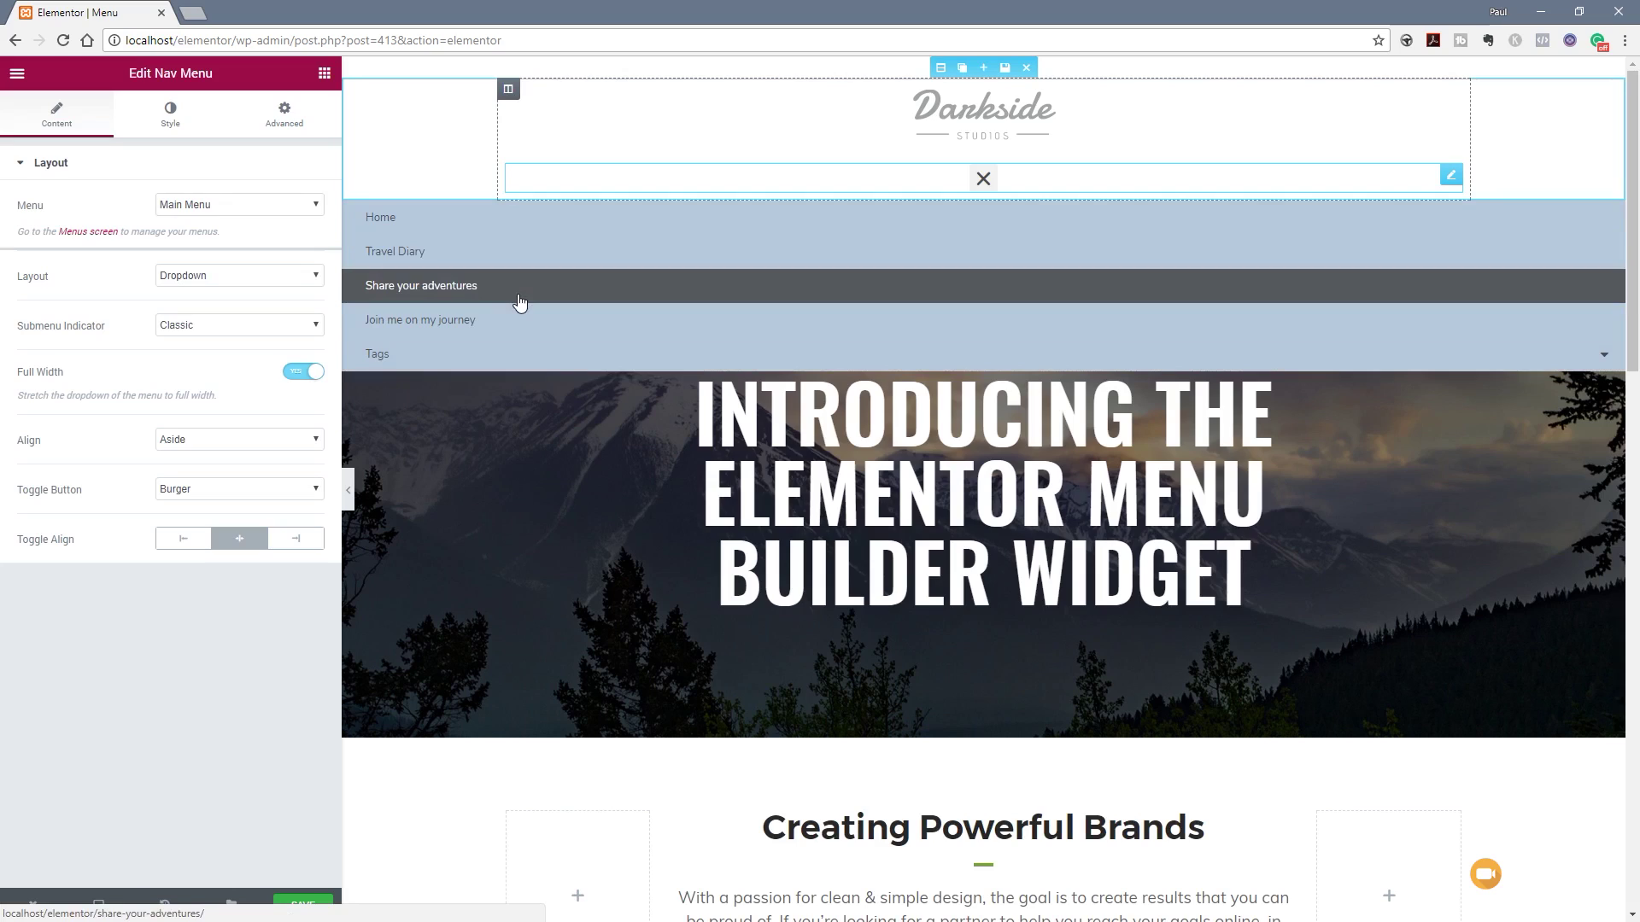
click(170, 115)
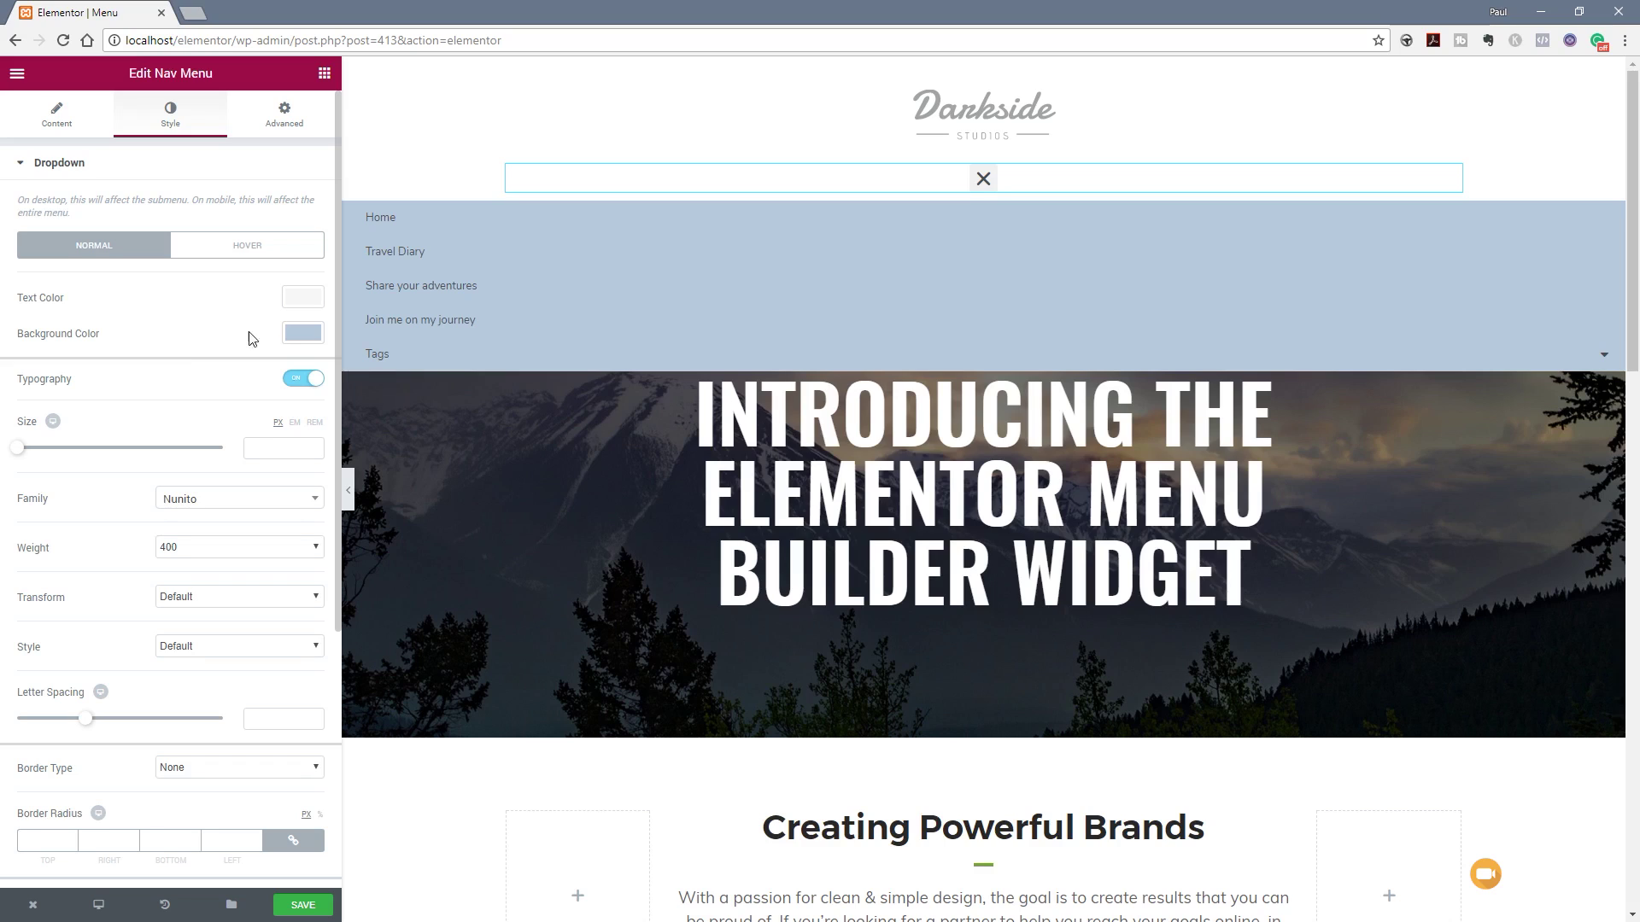
Make the dropdown background semi-transparent and the item text colour white.
click(302, 334)
drag(224, 372, 233, 457)
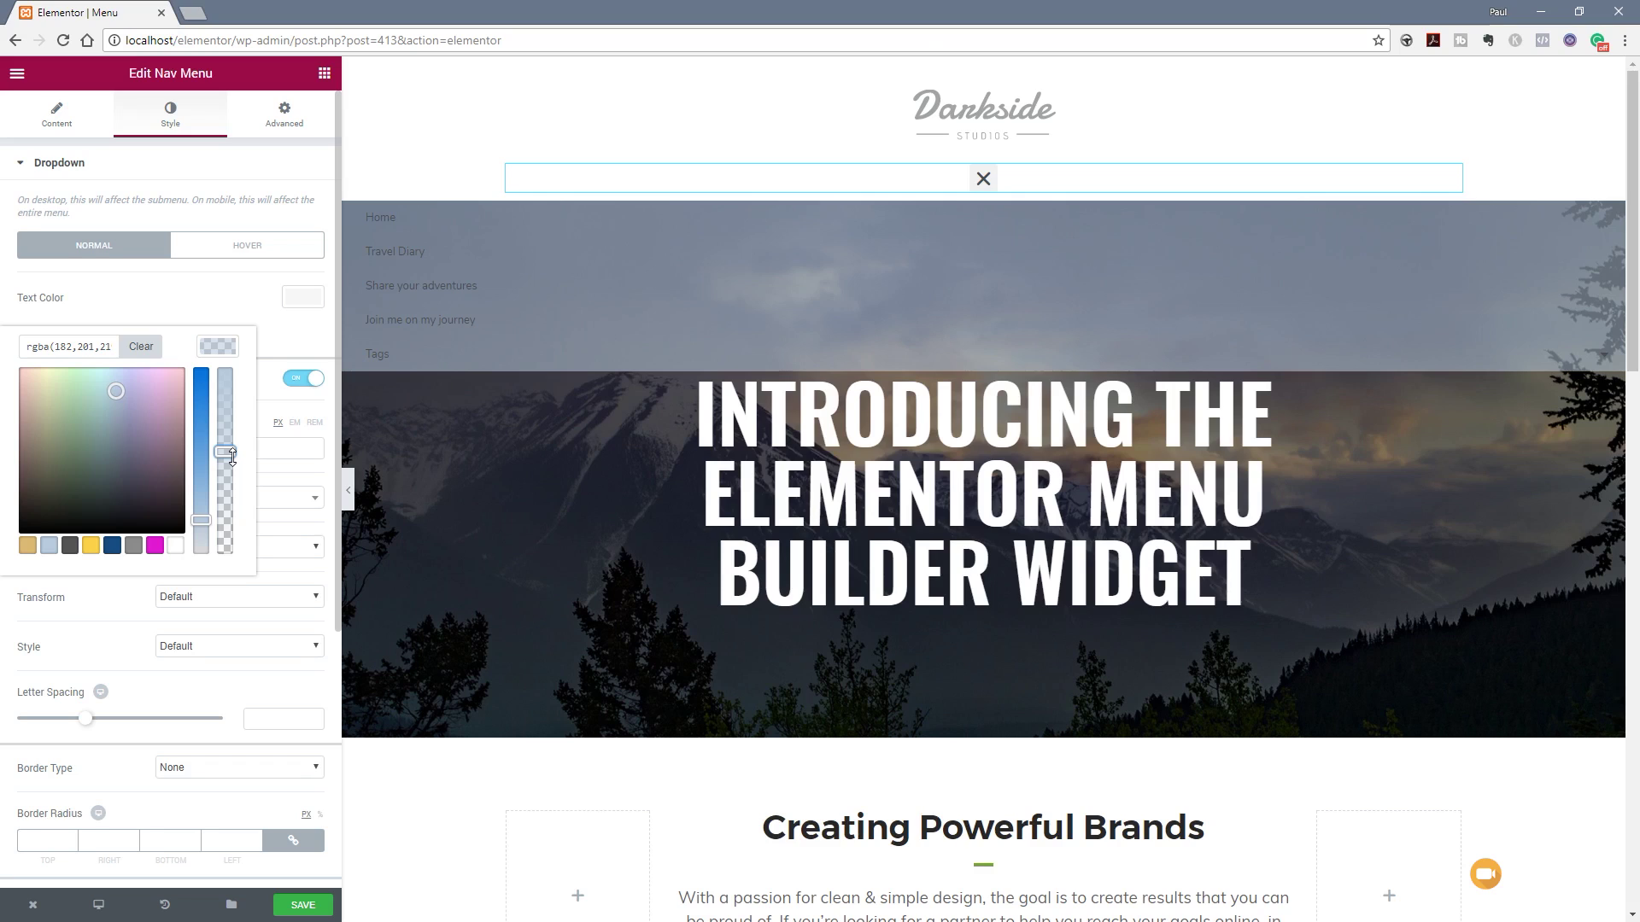
click(220, 298)
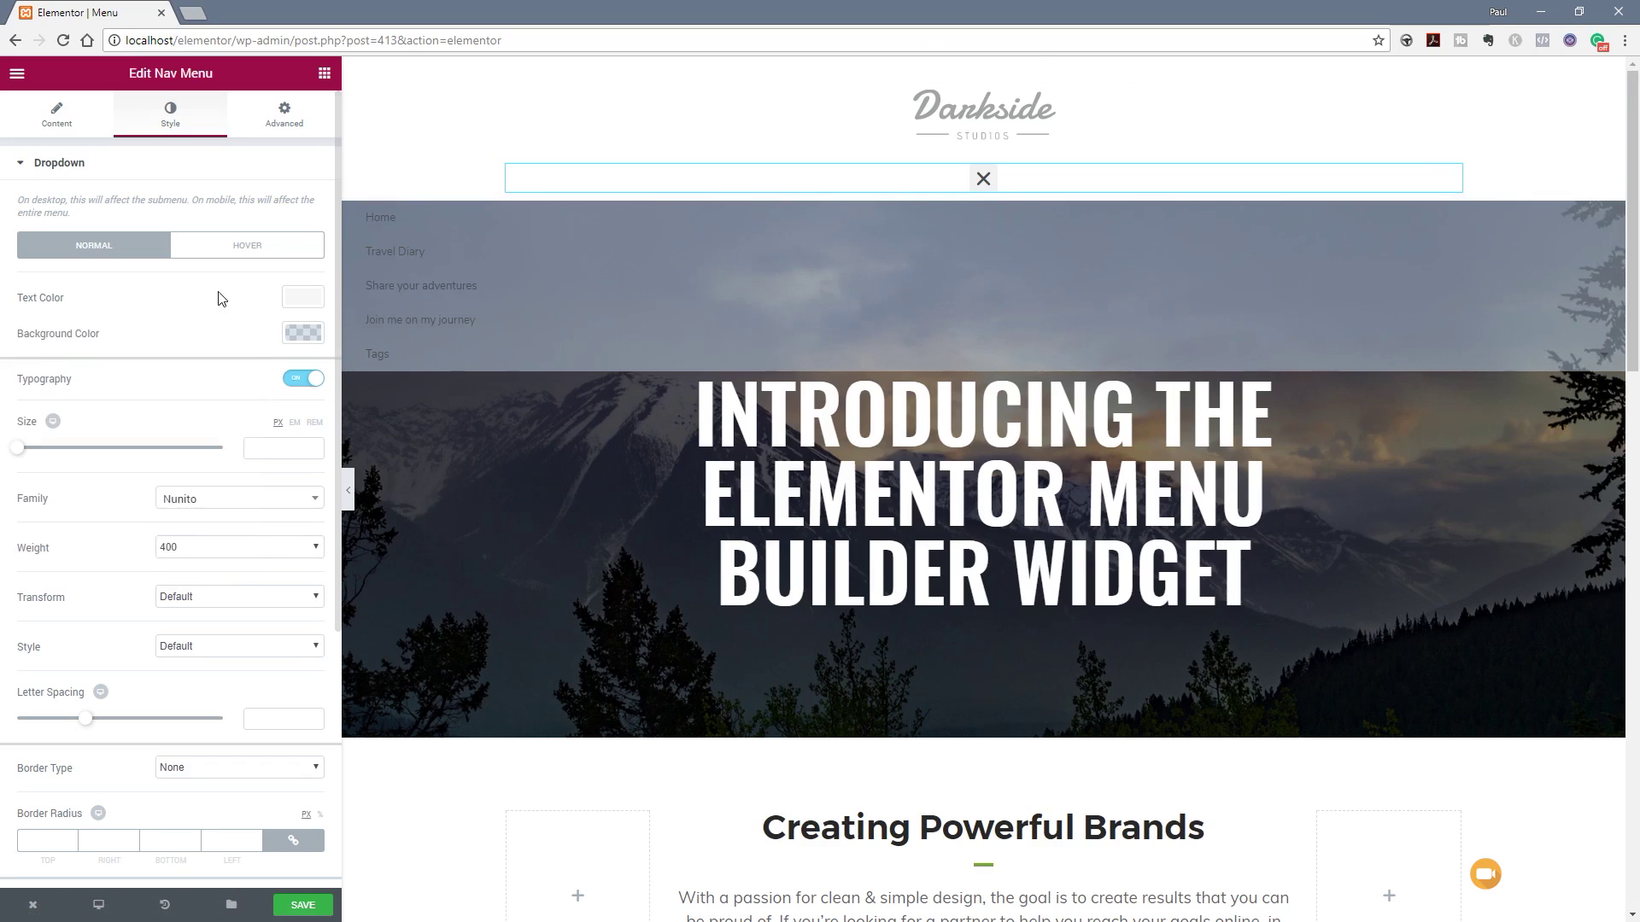
click(305, 298)
click(175, 499)
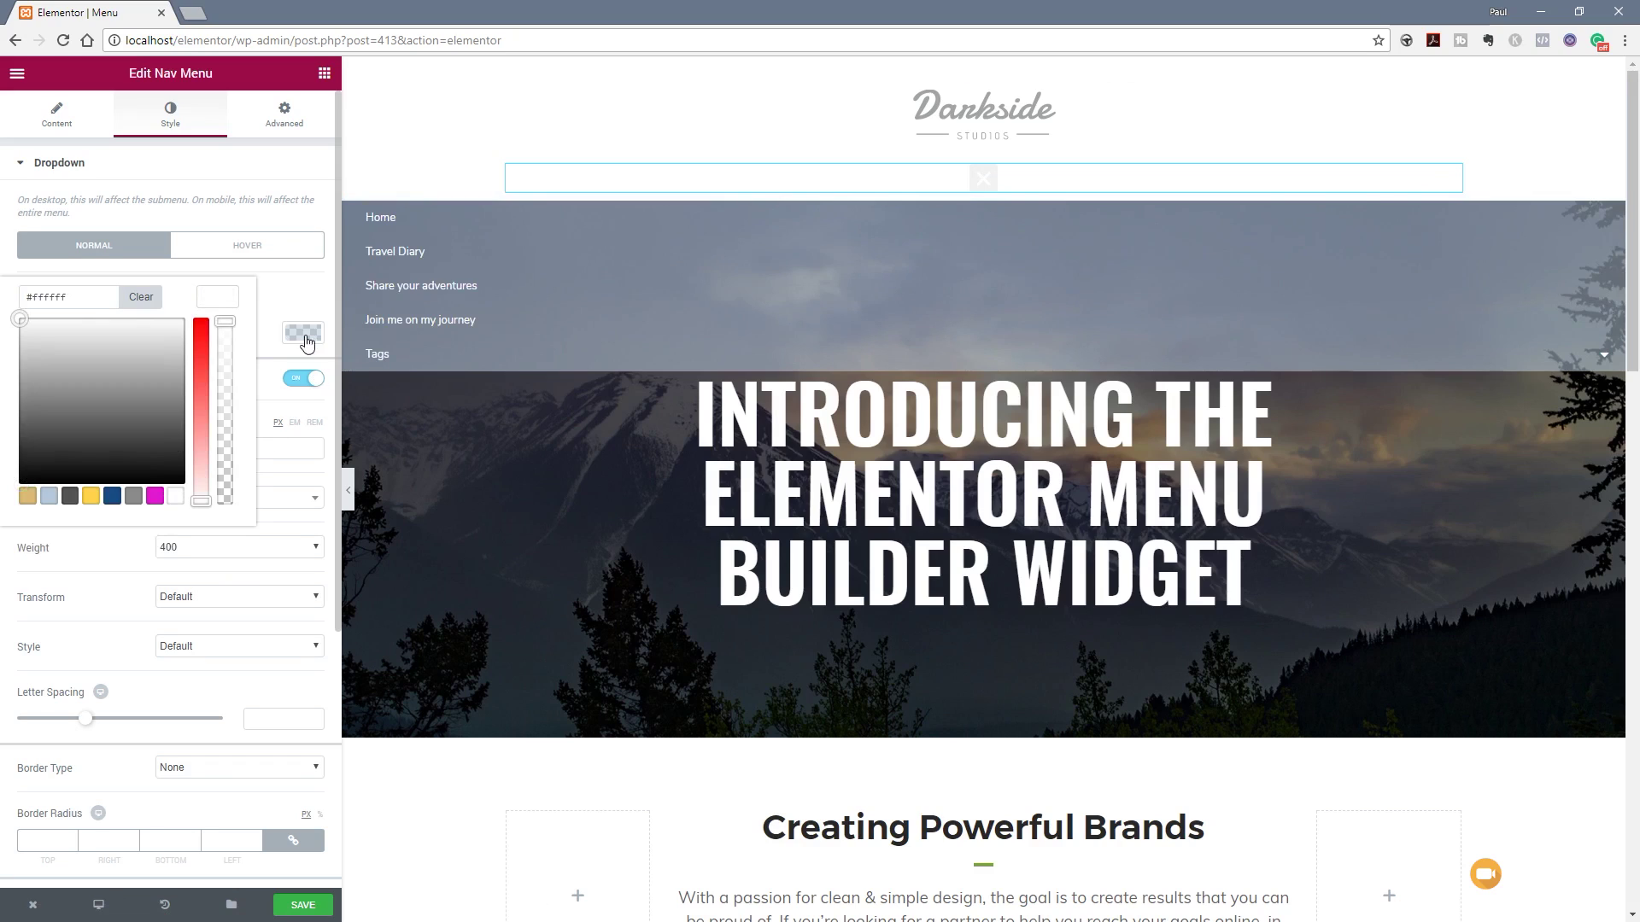
click(291, 297)
Set the dropdown menu's Align option to Center.
click(49, 124)
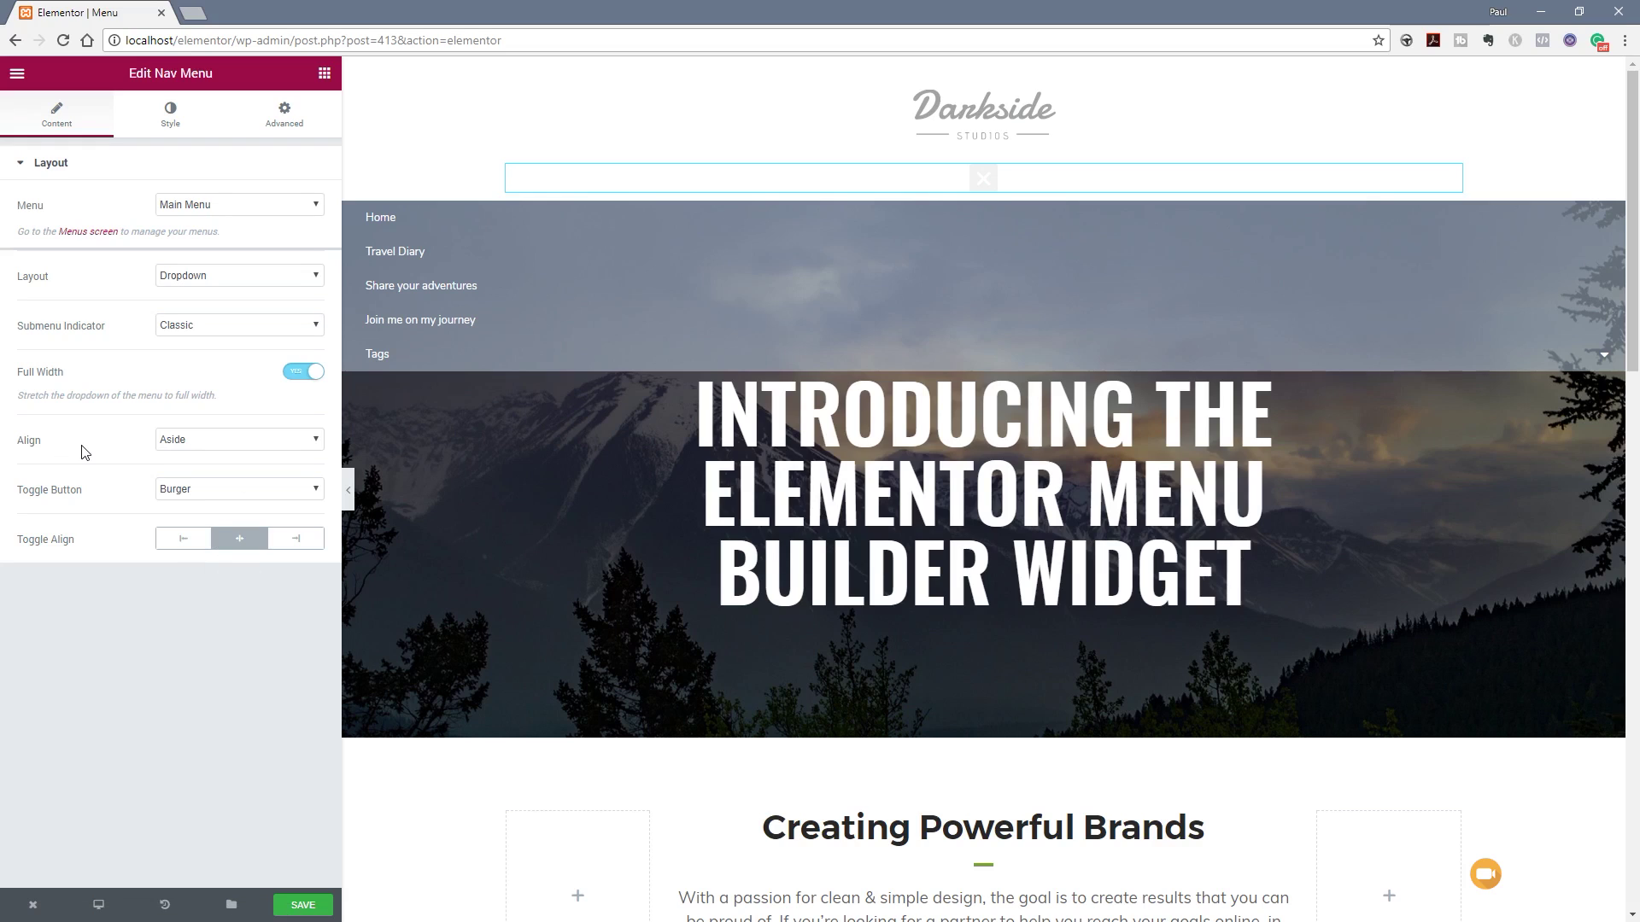
click(192, 441)
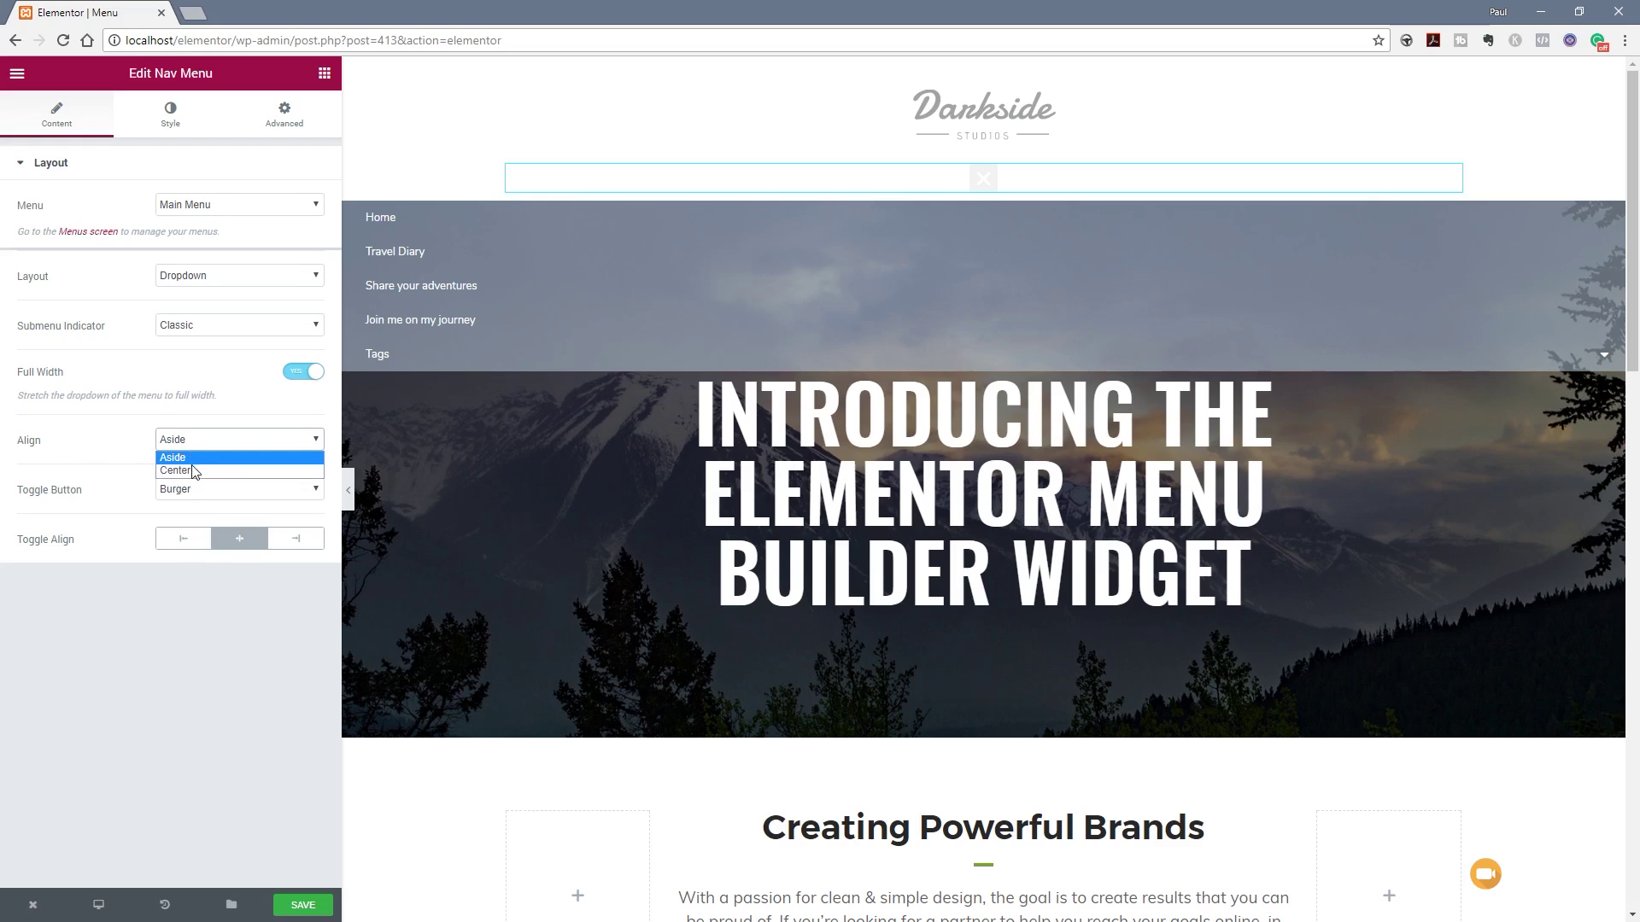
click(193, 473)
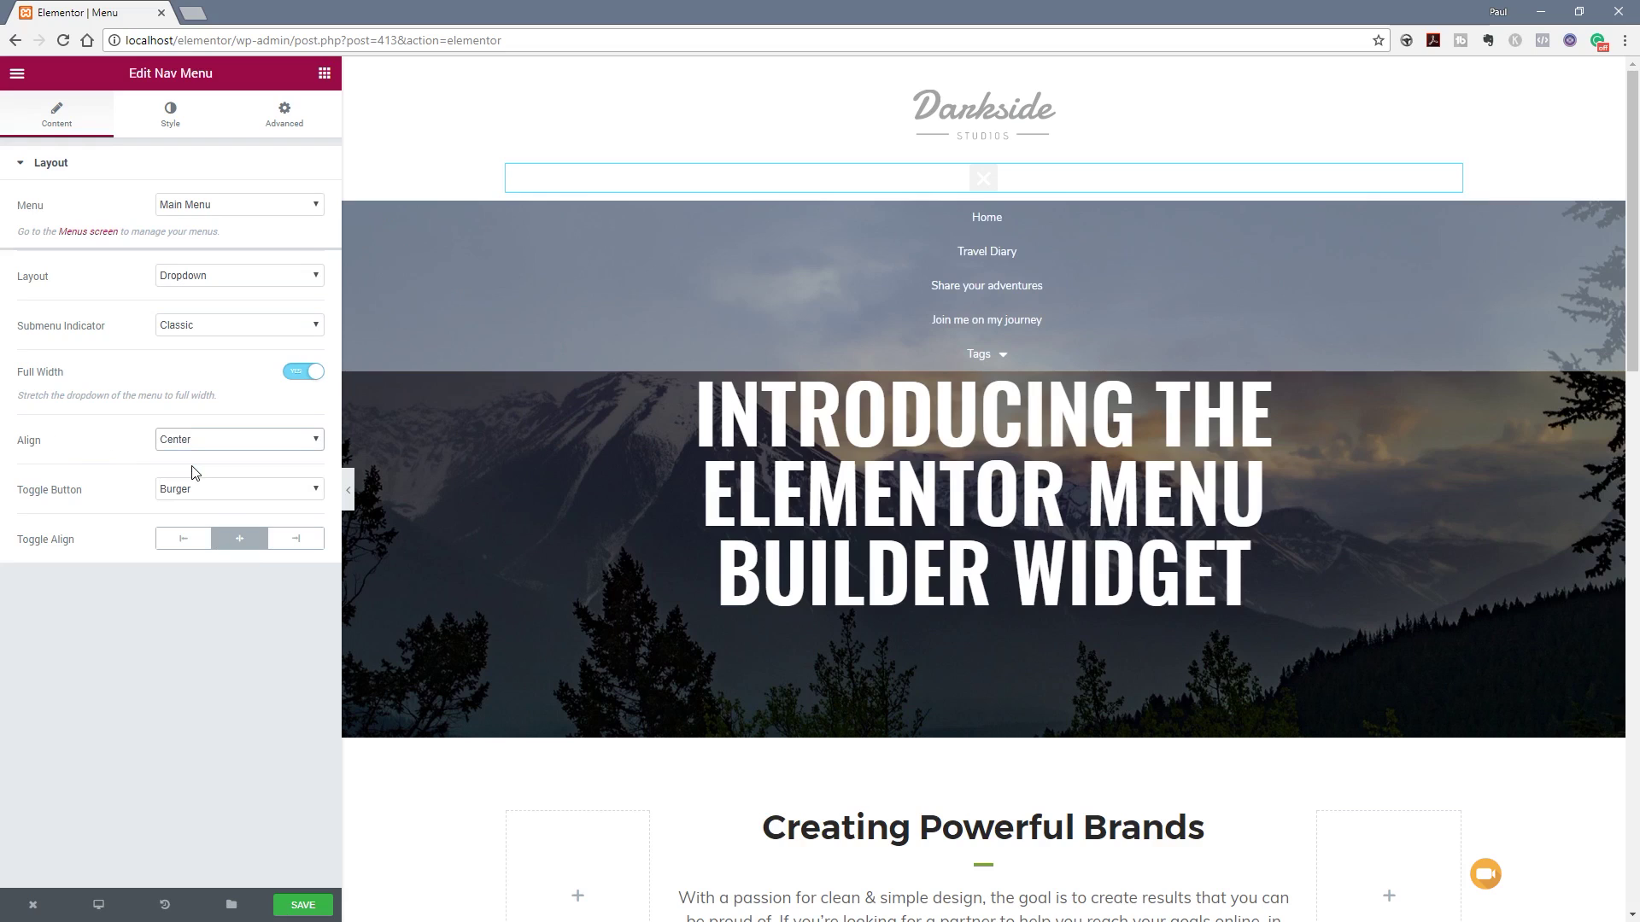
click(171, 114)
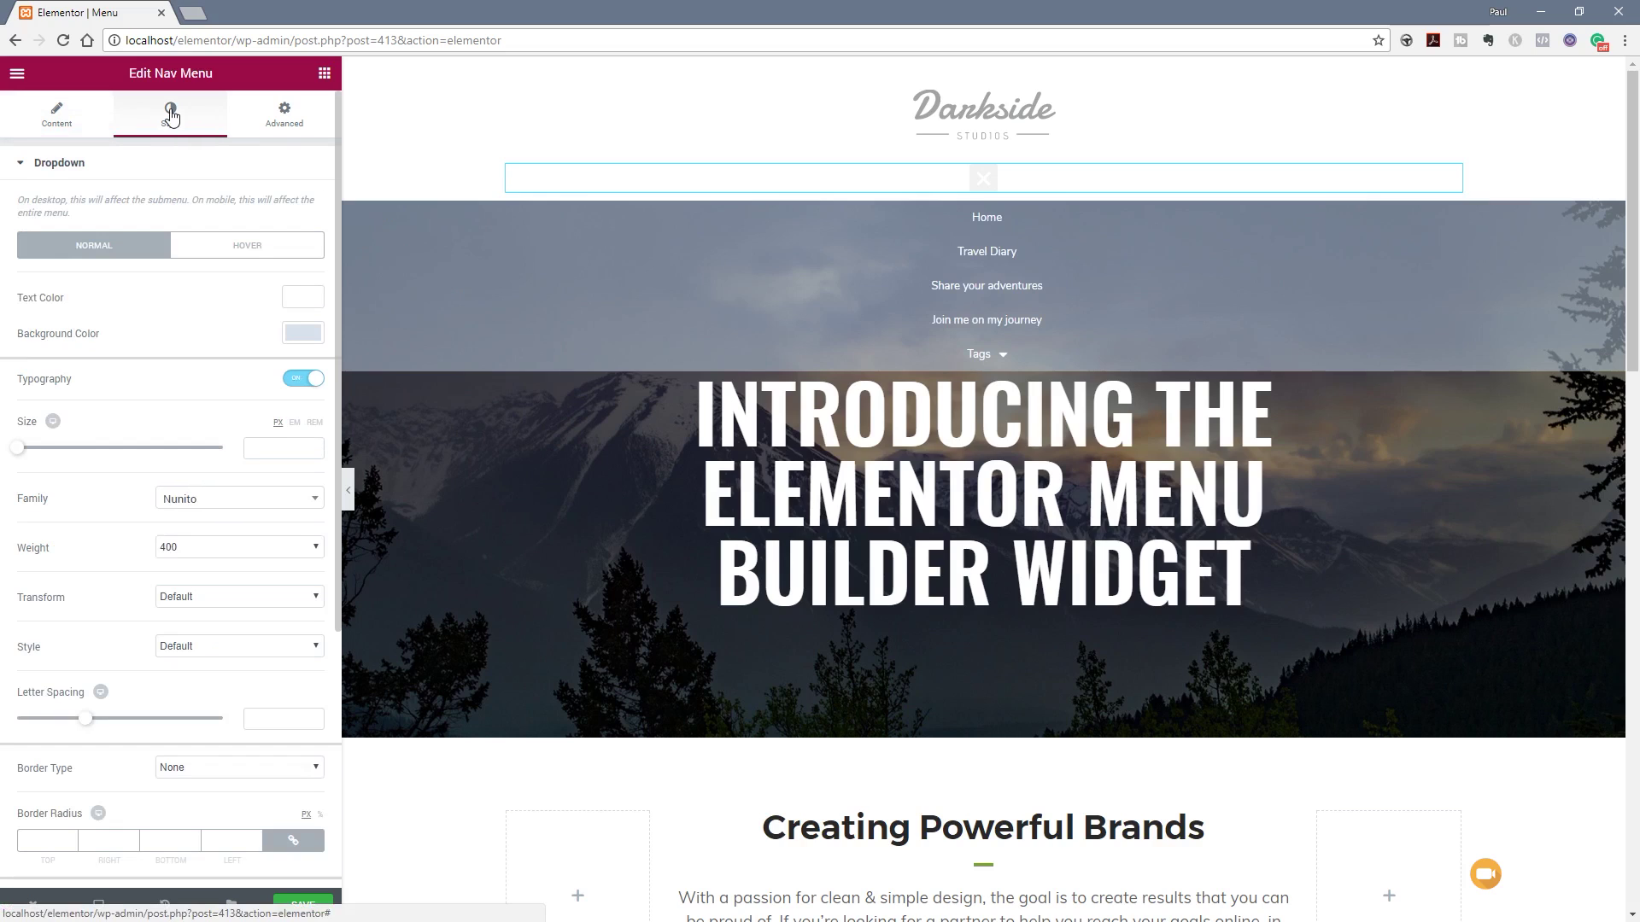
Set the dropdown items' horizontal padding to 0 and vertical padding to 15.
scroll(158, 632, down, 3)
scroll(158, 632, down, 2)
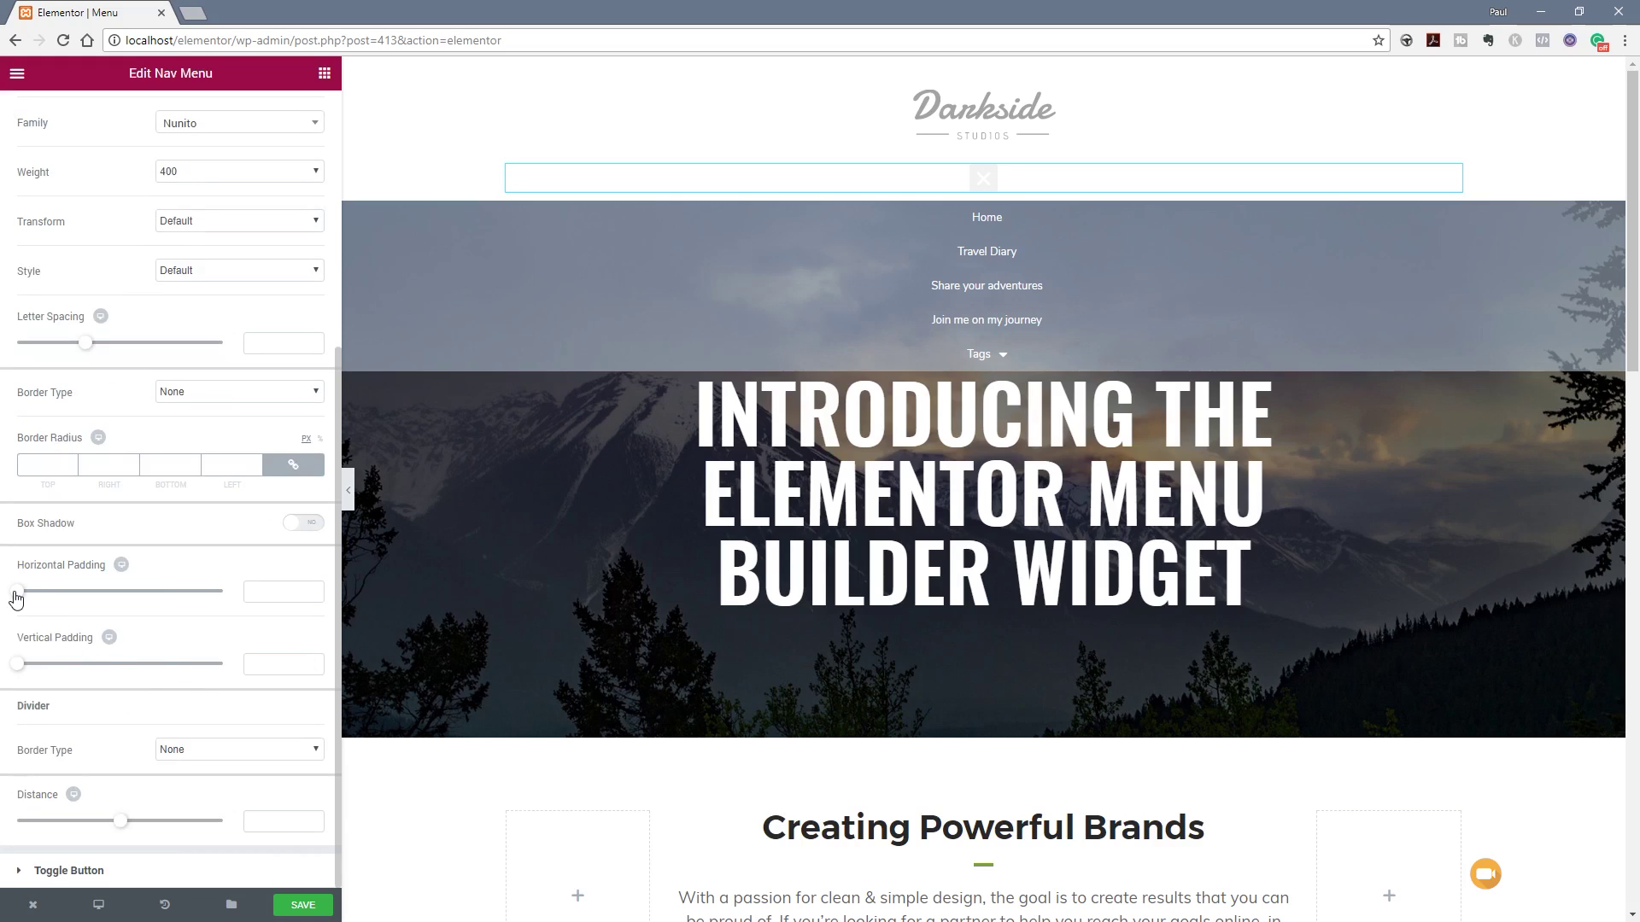
mouse_move(16, 598)
mouse_down()
mouse_move(64, 598)
mouse_move(13, 604)
mouse_up()
drag(18, 668, 80, 672)
mouse_move(18, 591)
mouse_down()
mouse_move(117, 604)
mouse_move(15, 603)
mouse_up()
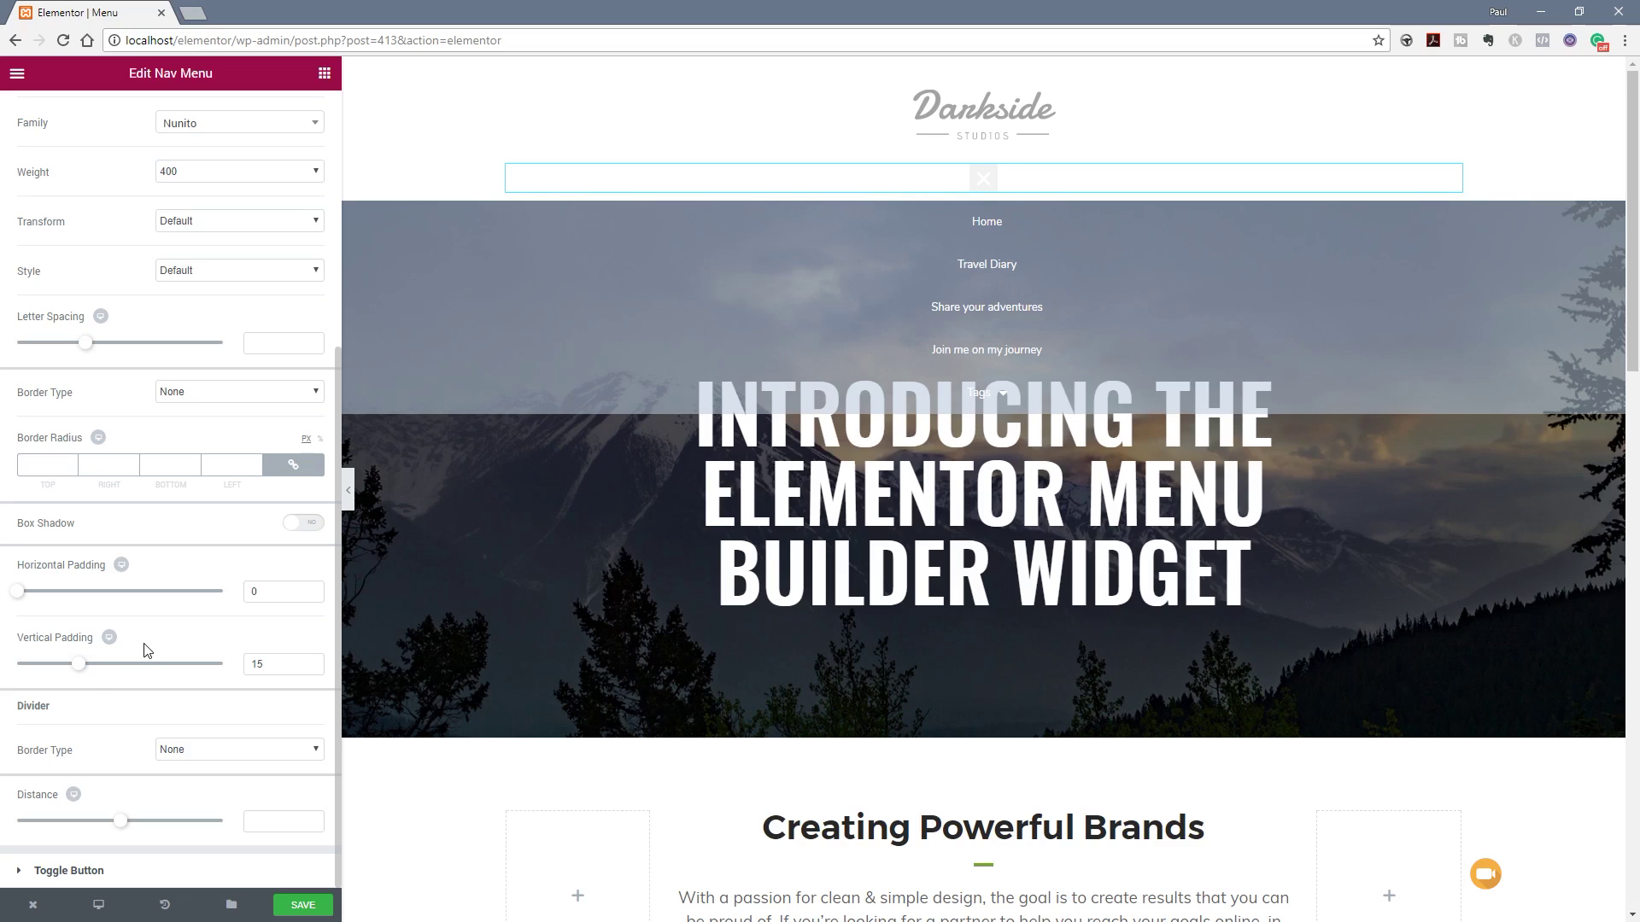
scroll(229, 444, up, 1)
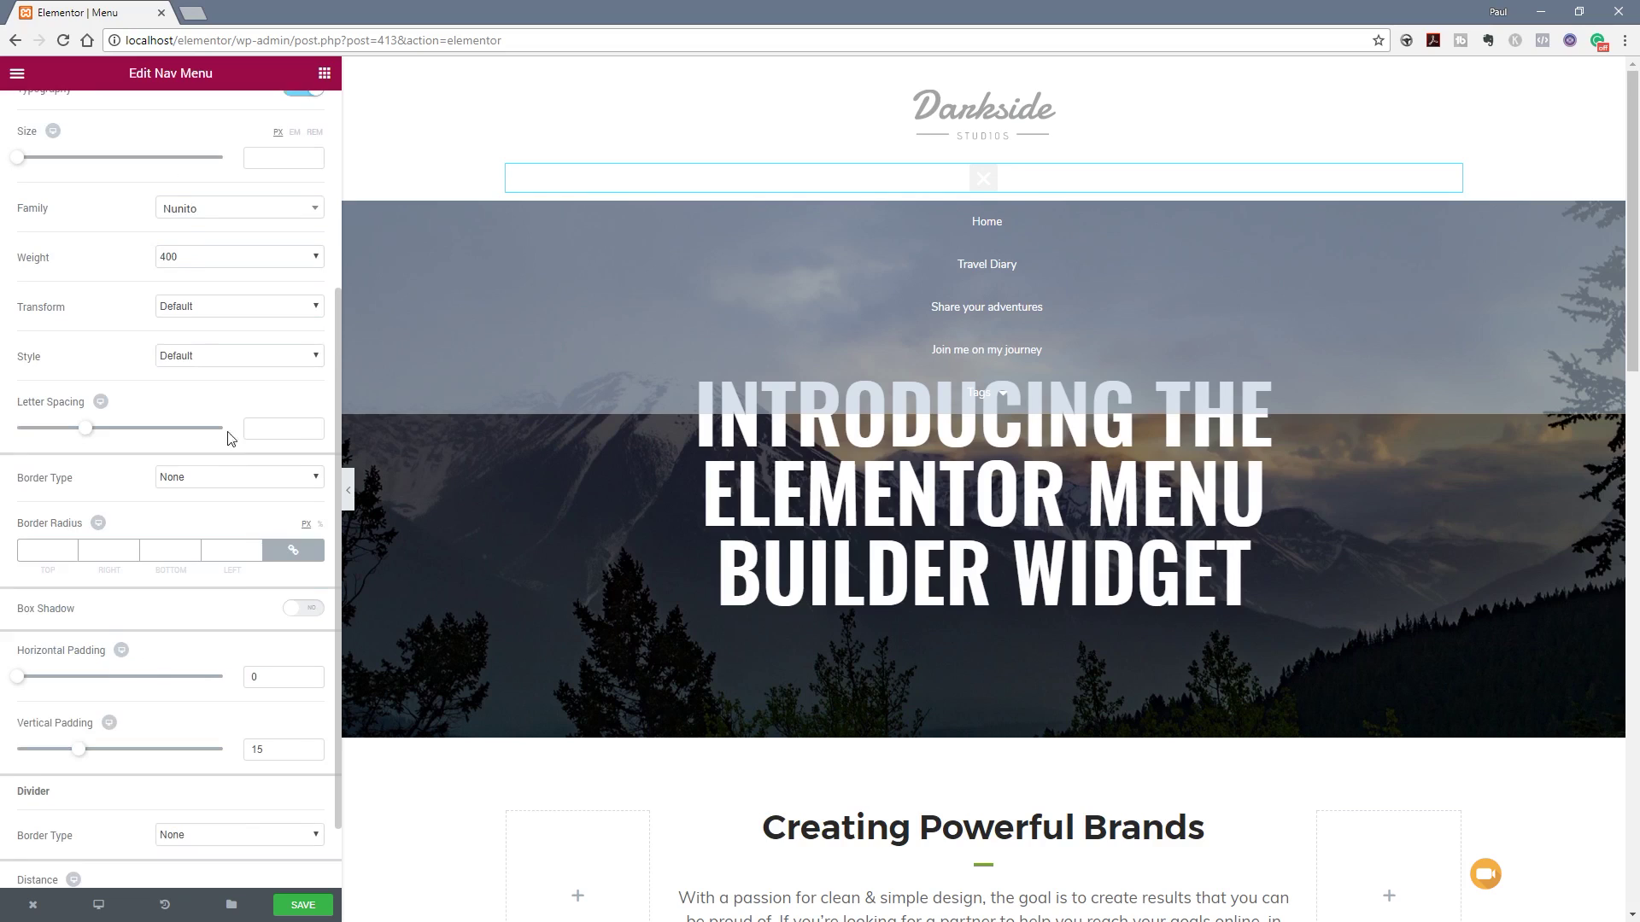
scroll(256, 209, up, 1)
click(21, 243)
Set dropdown item text size to 24, Transform to Uppercase, and vertical padding to 24.
drag(21, 245, 42, 249)
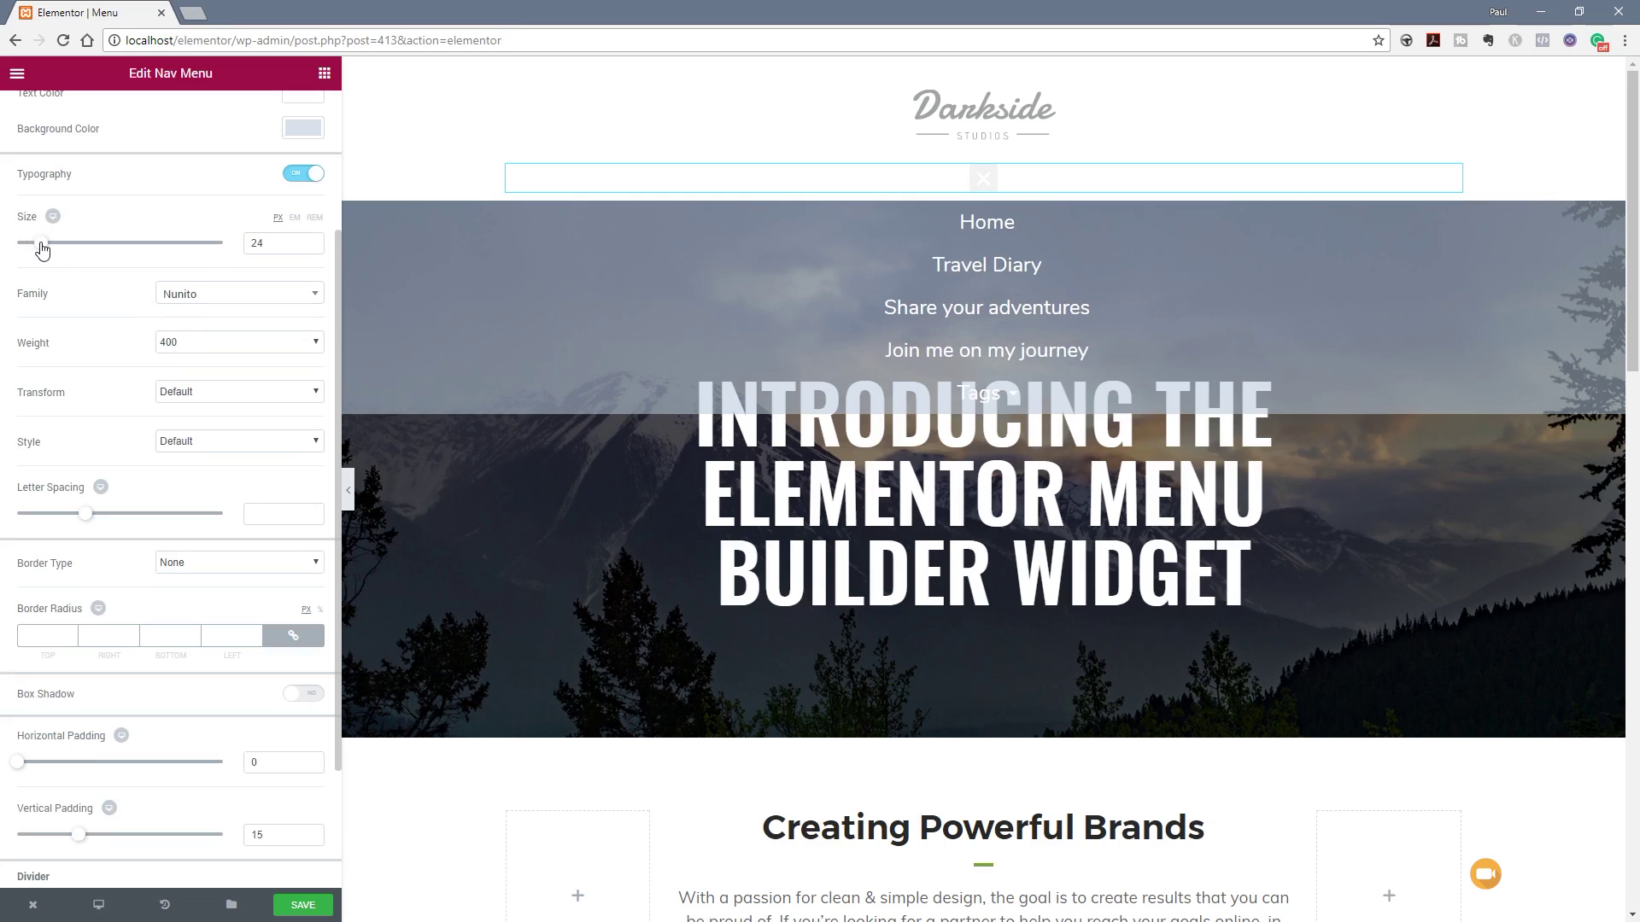
click(246, 392)
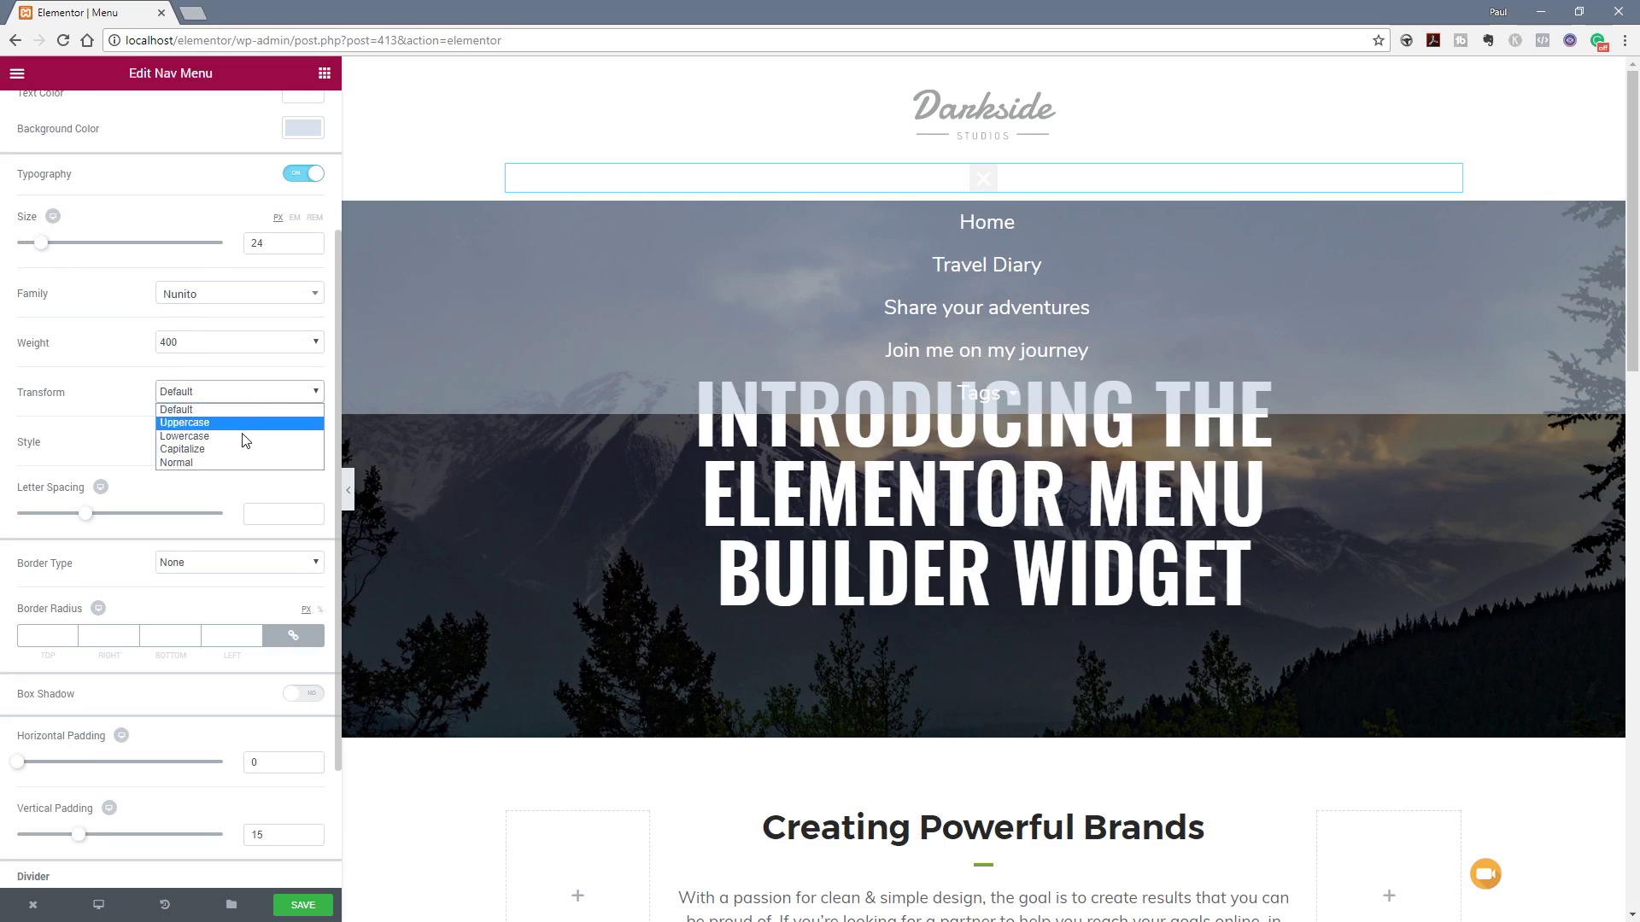
click(238, 424)
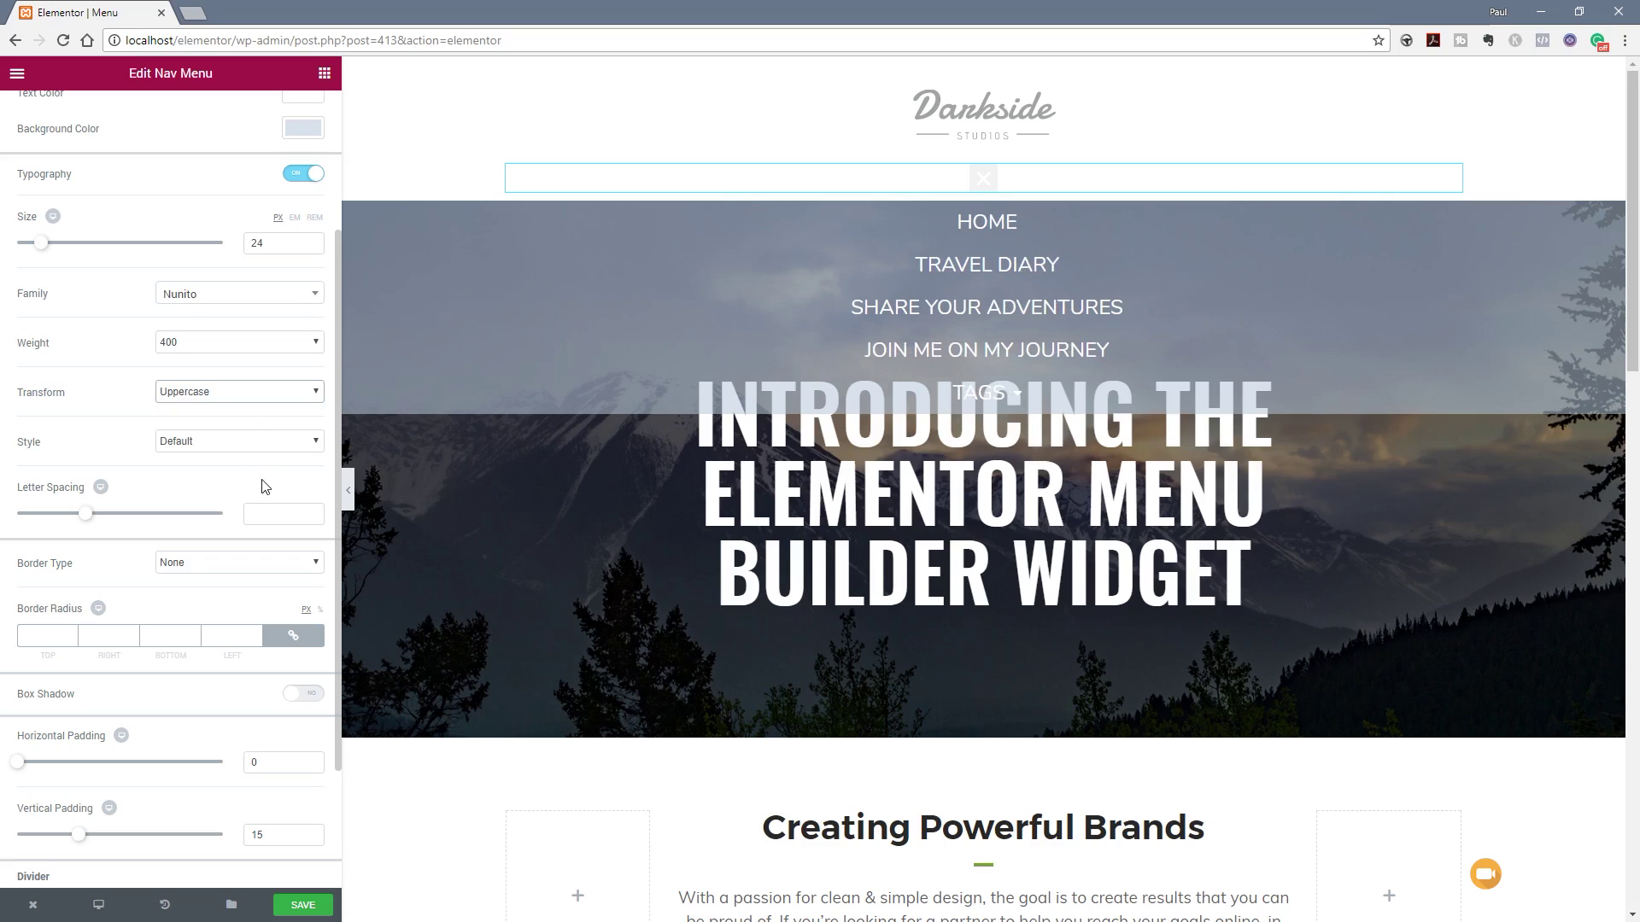
click(84, 838)
drag(86, 844, 126, 845)
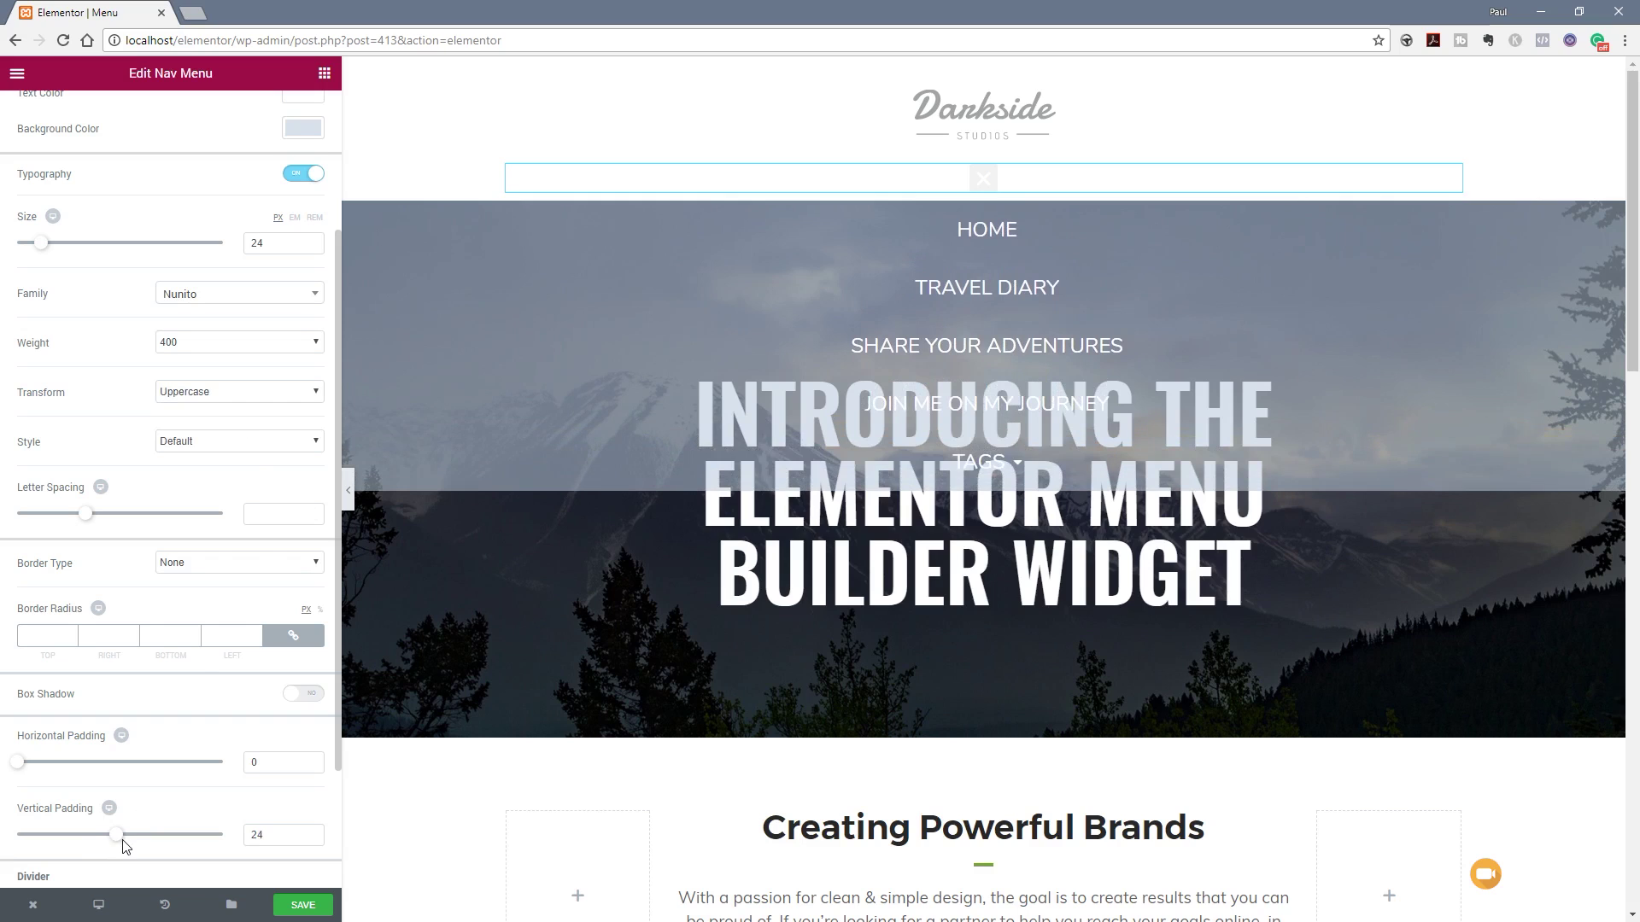
Make the dropdown background black at 0.87 opacity, rgba(0,0,0,0.87), and recheck it in the preview.
click(297, 130)
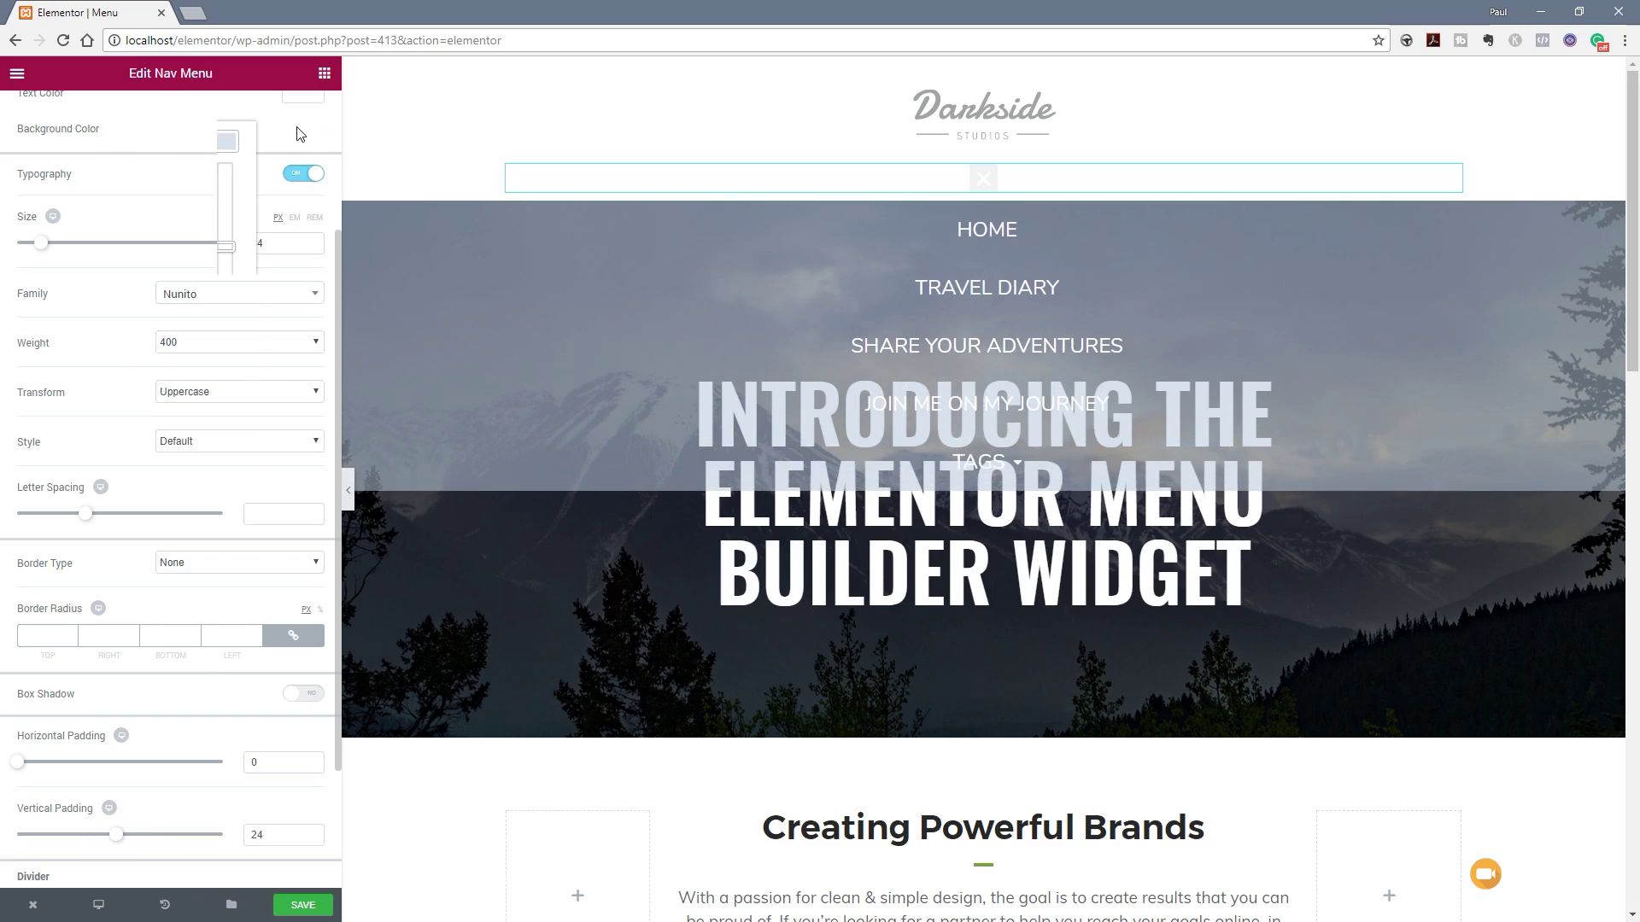
drag(226, 247, 229, 211)
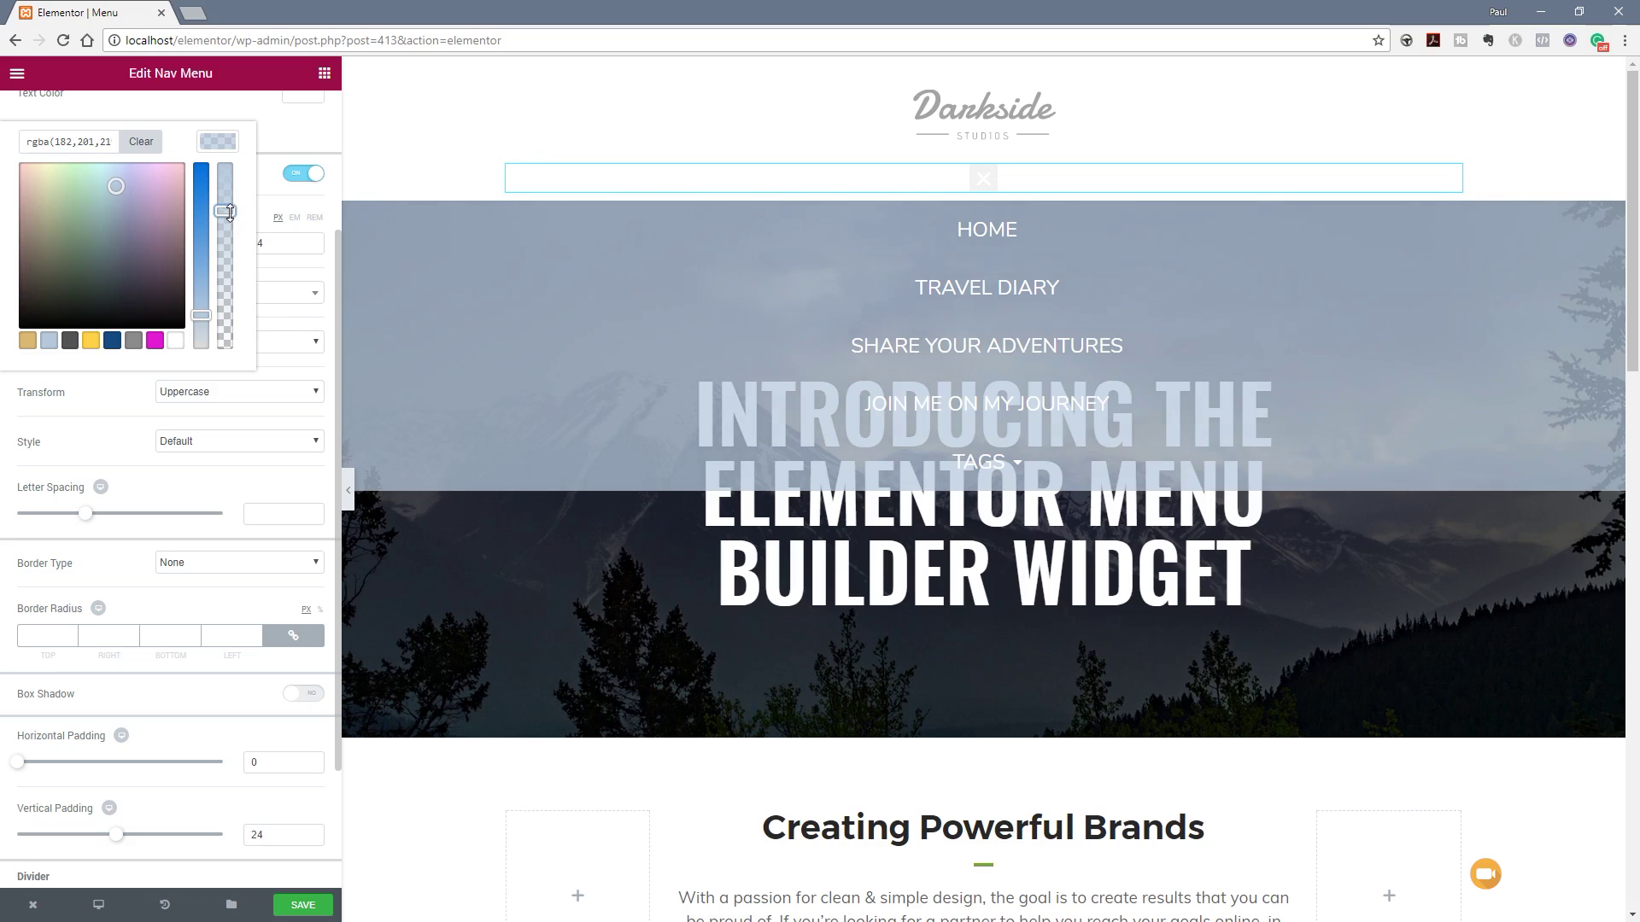
click(223, 150)
scroll(293, 293, up, 2)
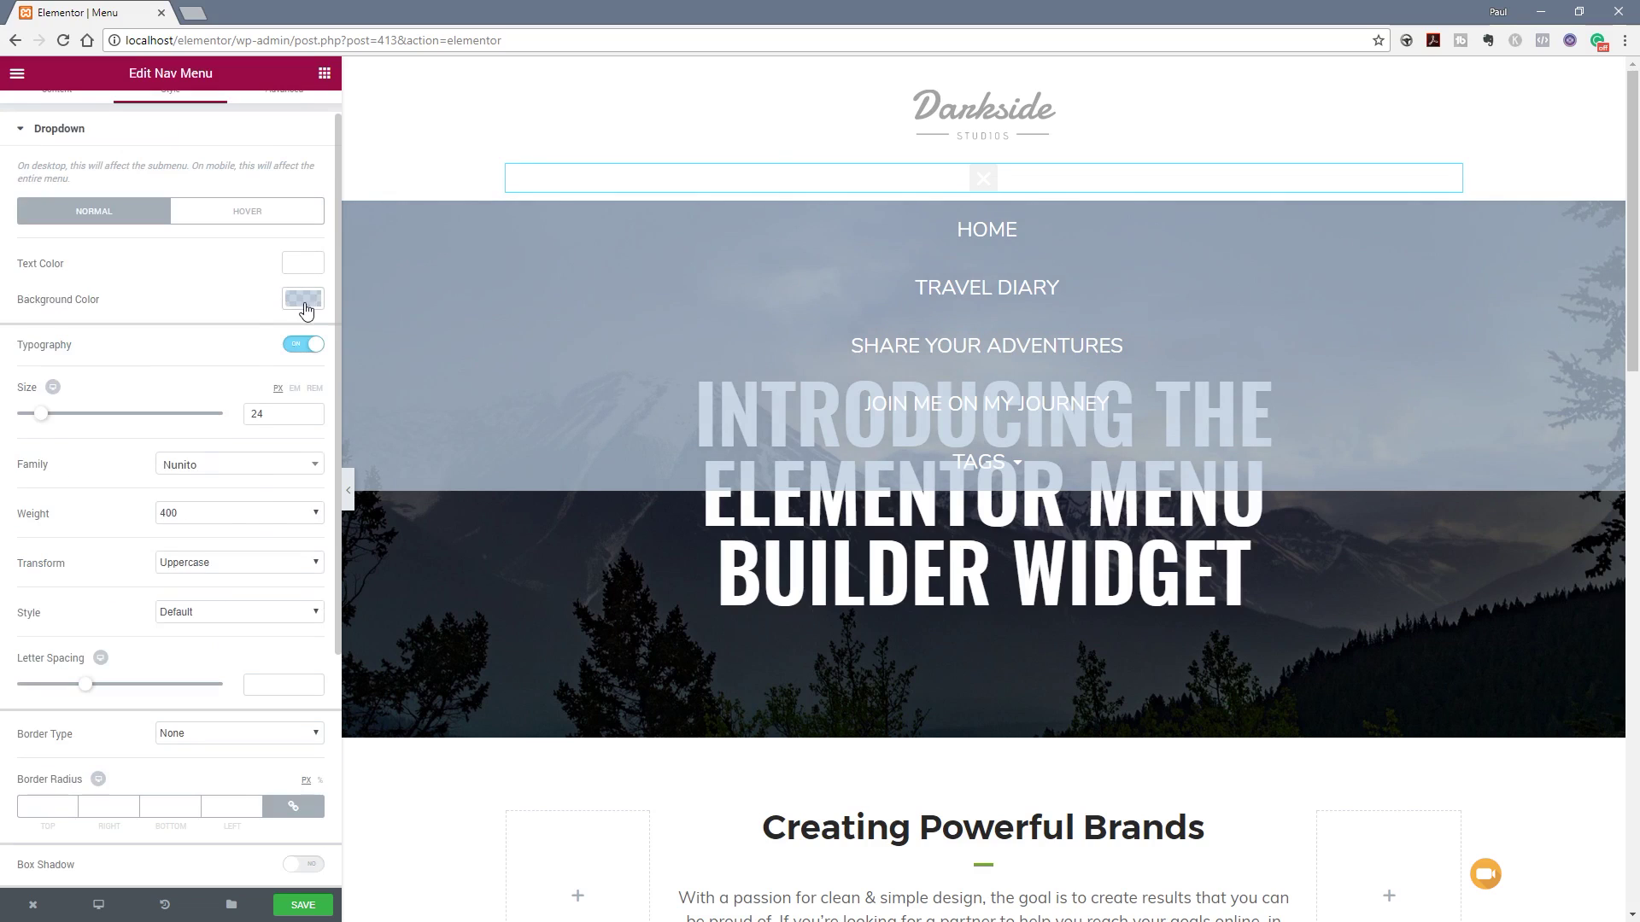
click(305, 305)
click(70, 511)
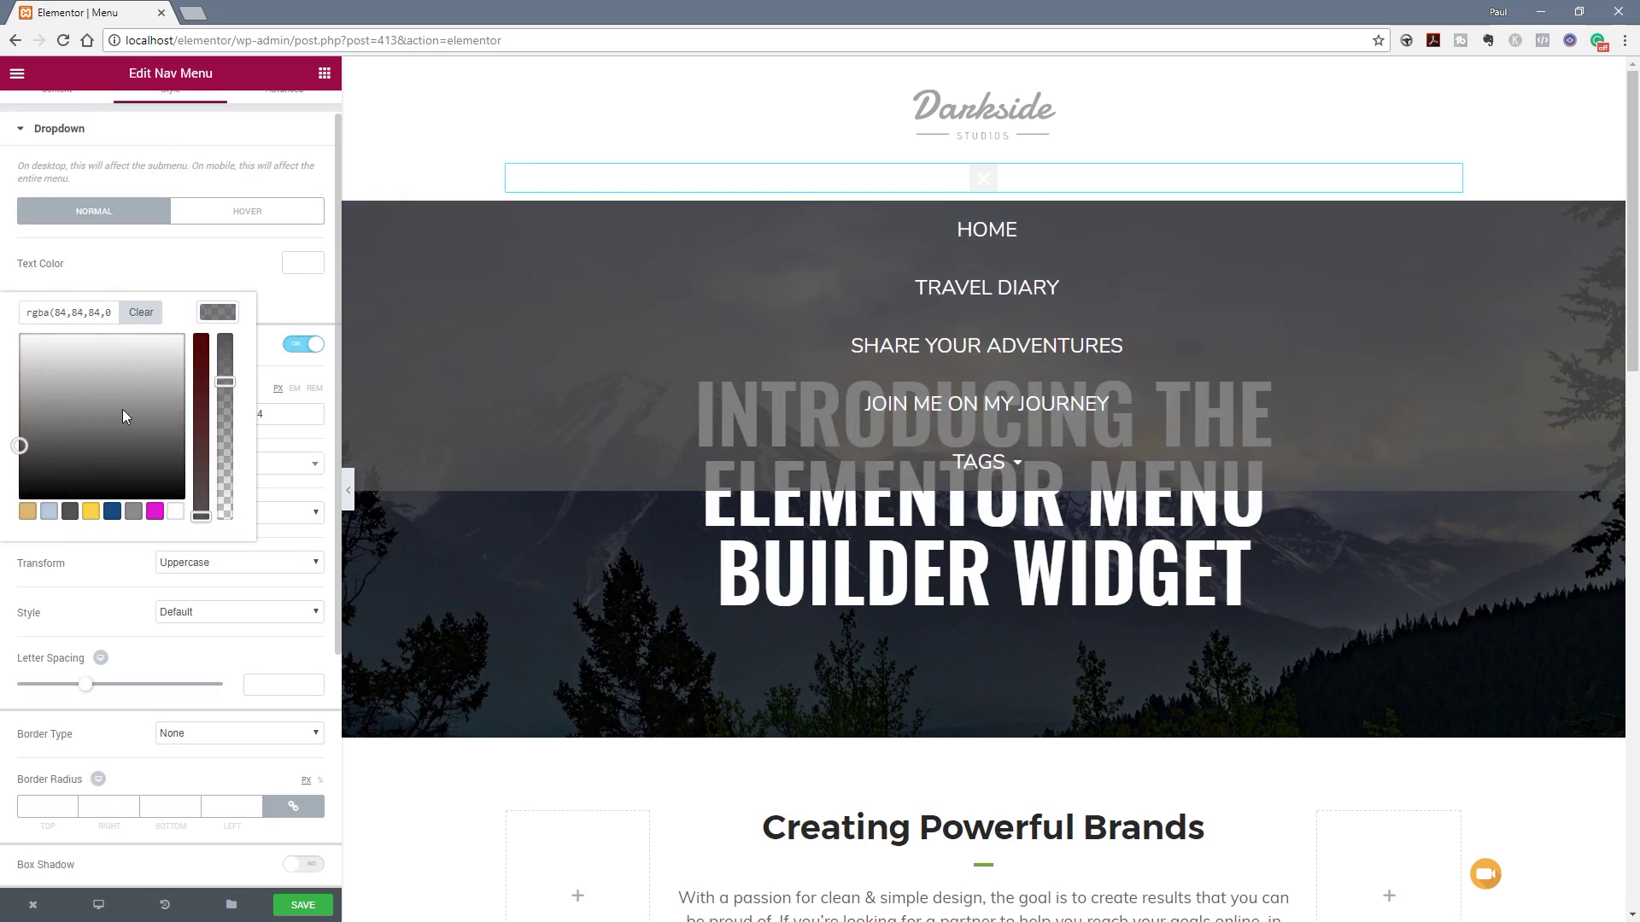
drag(36, 442, 19, 512)
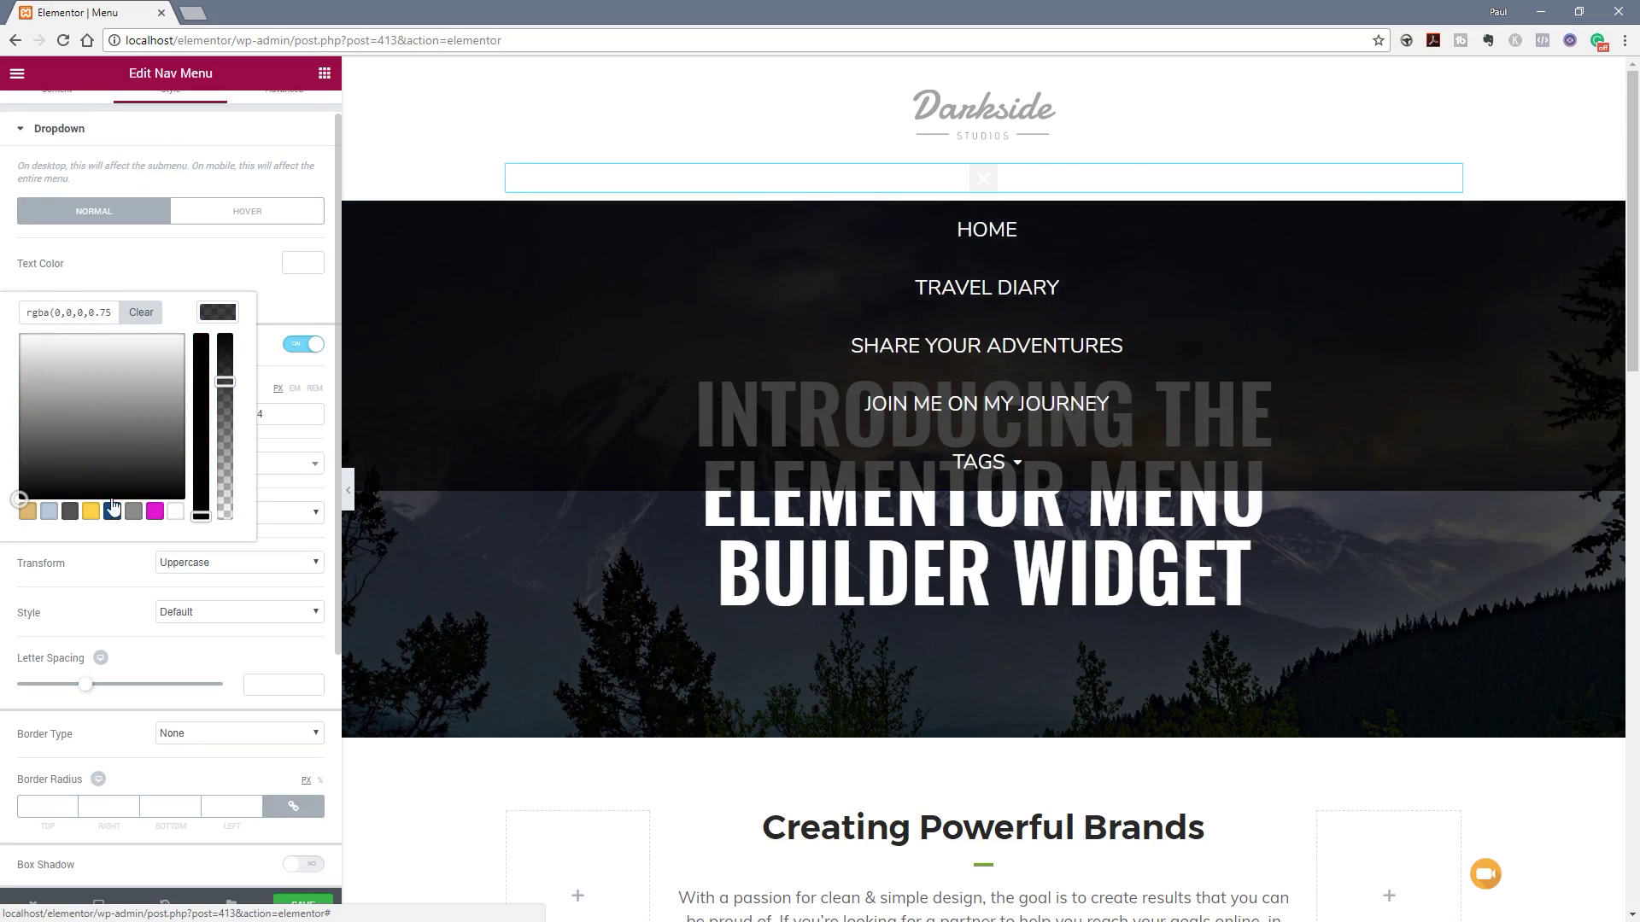
drag(225, 382, 227, 361)
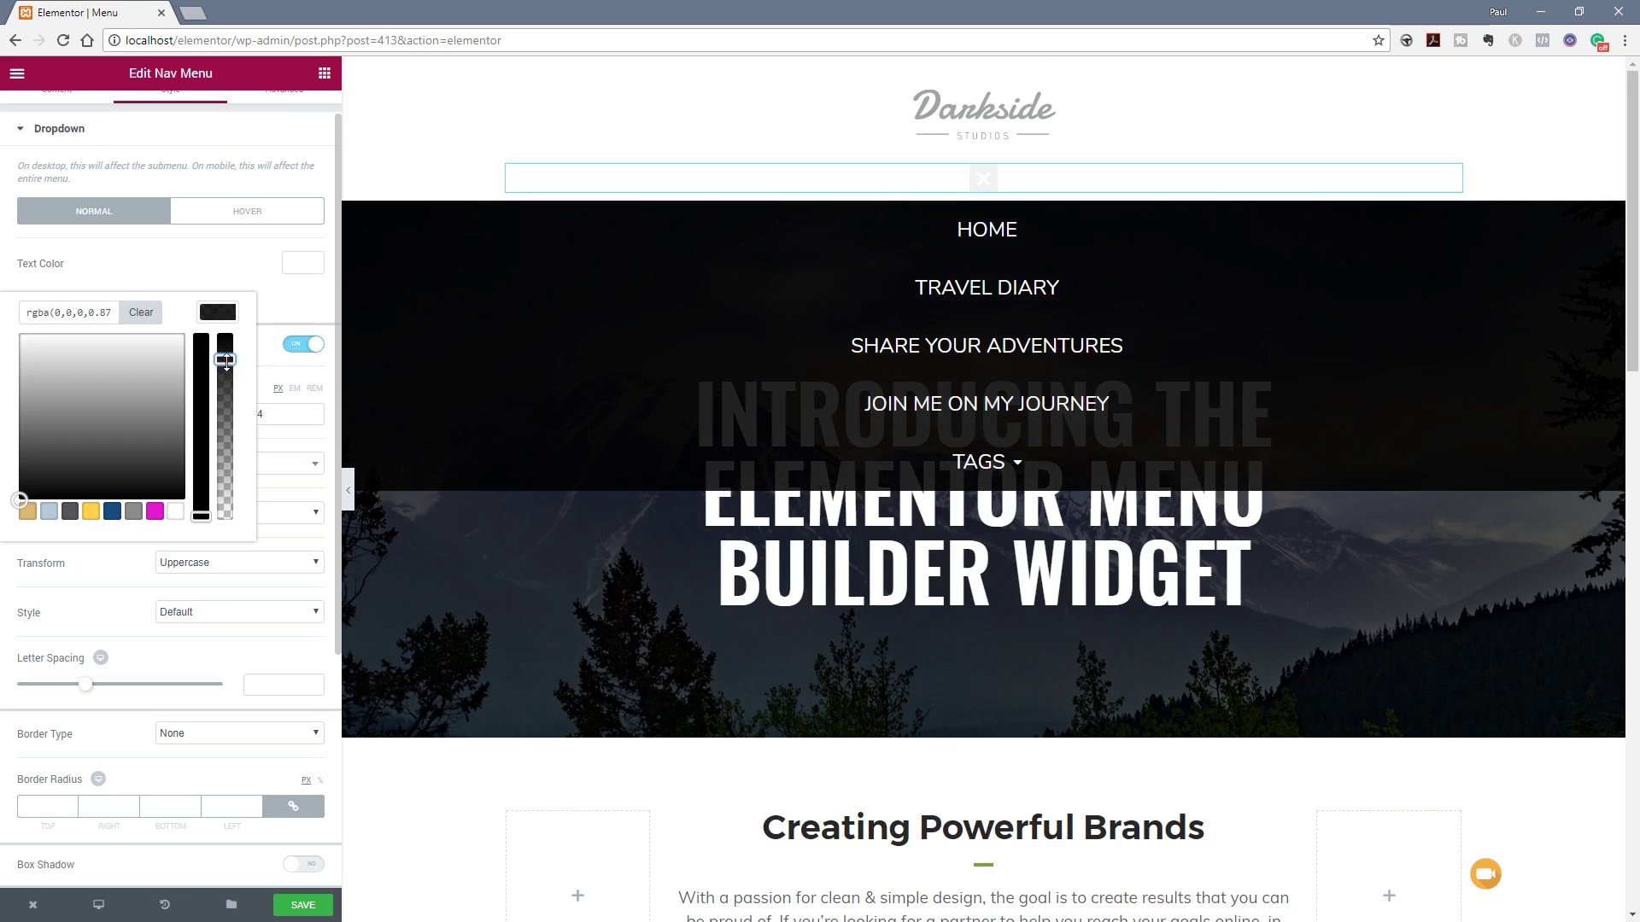
click(984, 179)
click(986, 181)
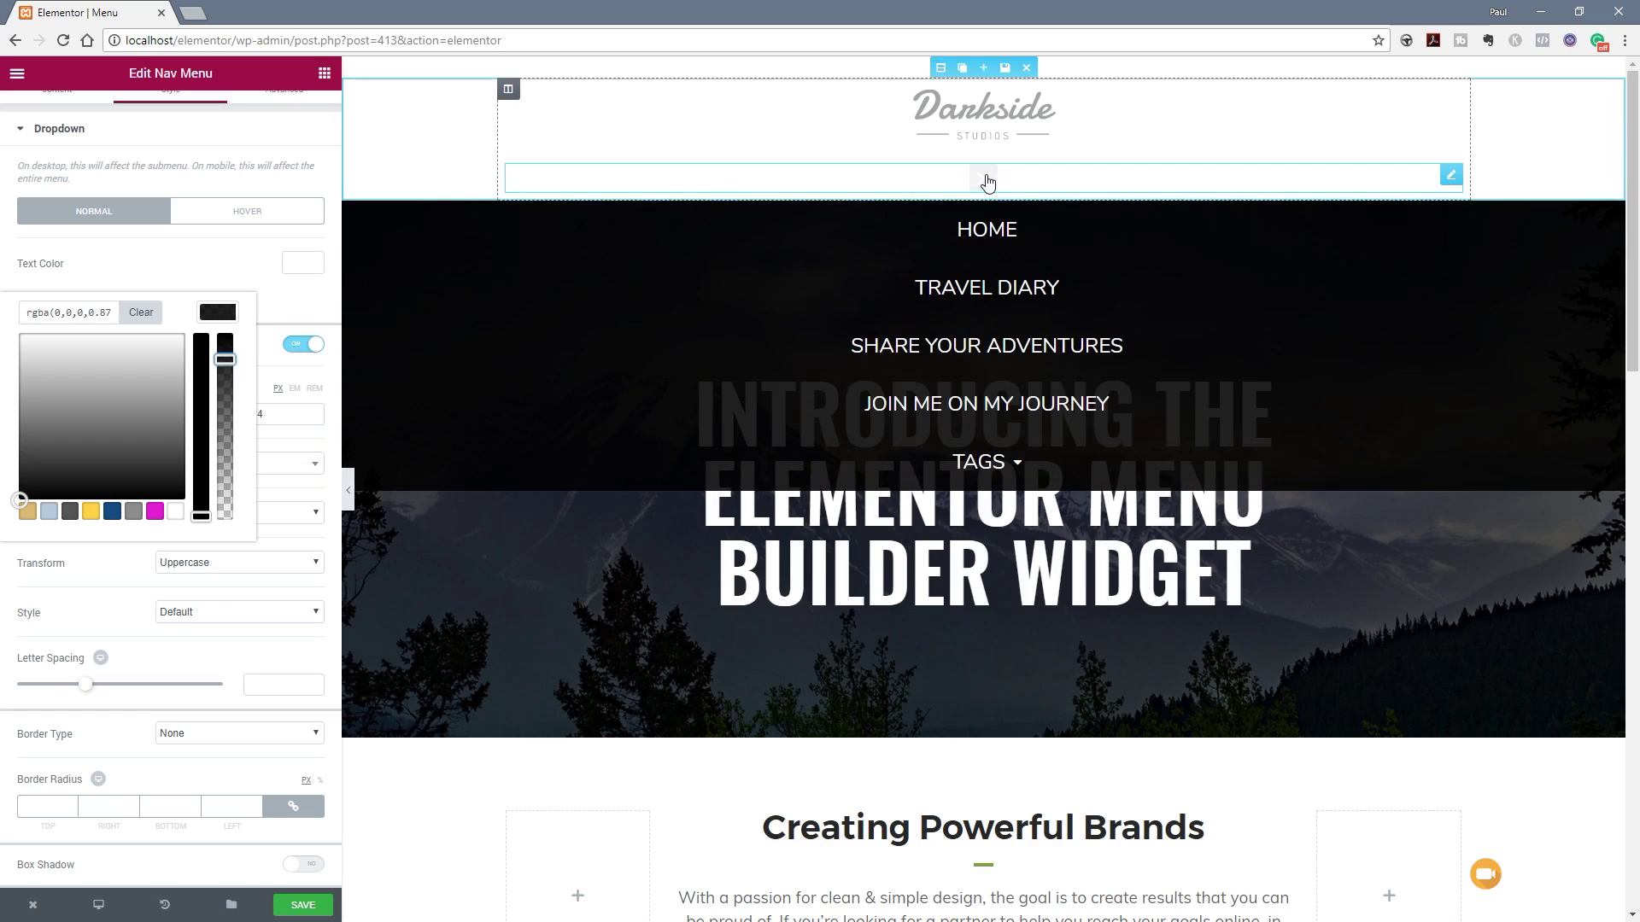